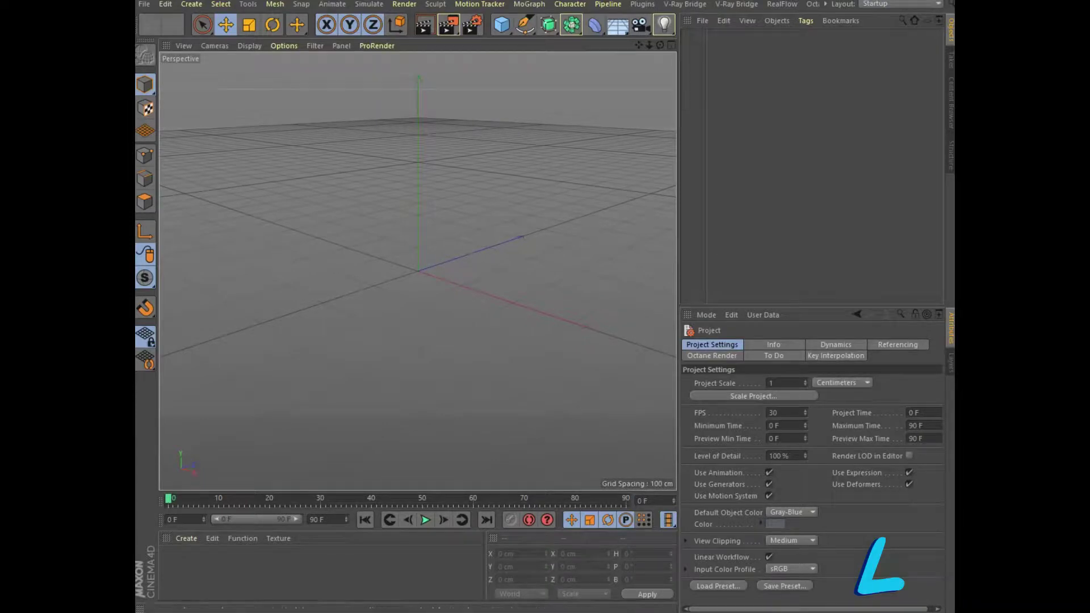
Step: Load the heart vase photo as the maximized Front view's background image and start editing its width
key("F5")
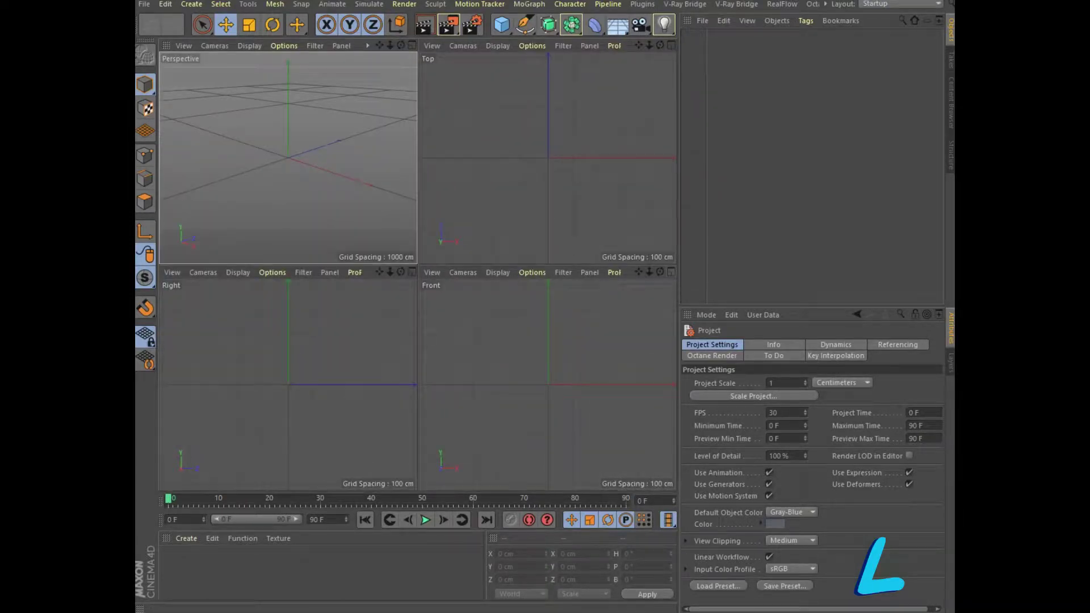
key("F4")
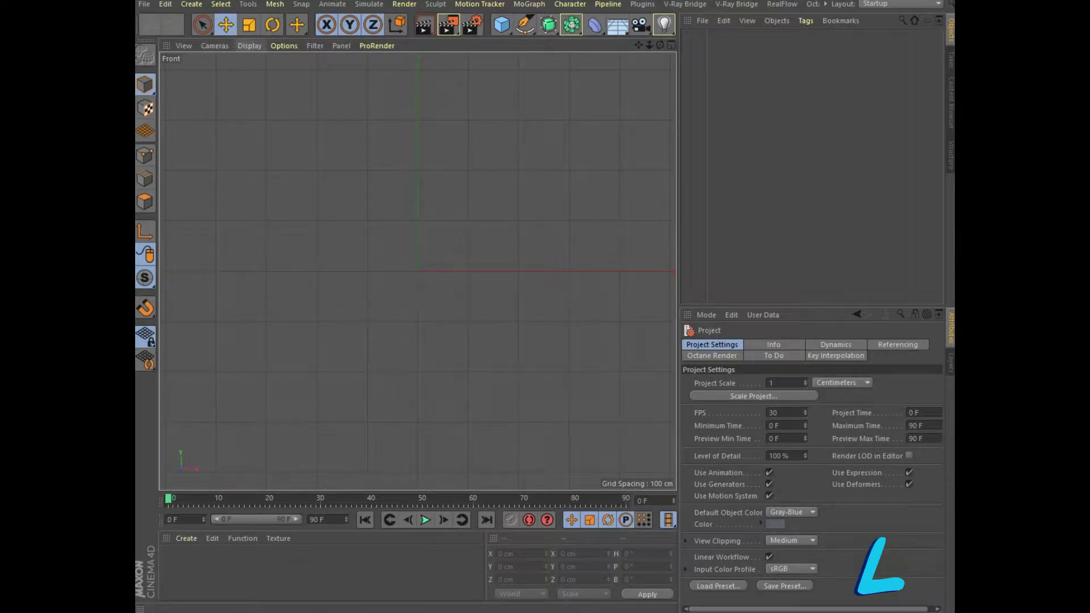
left_click(284, 45)
left_click(304, 353)
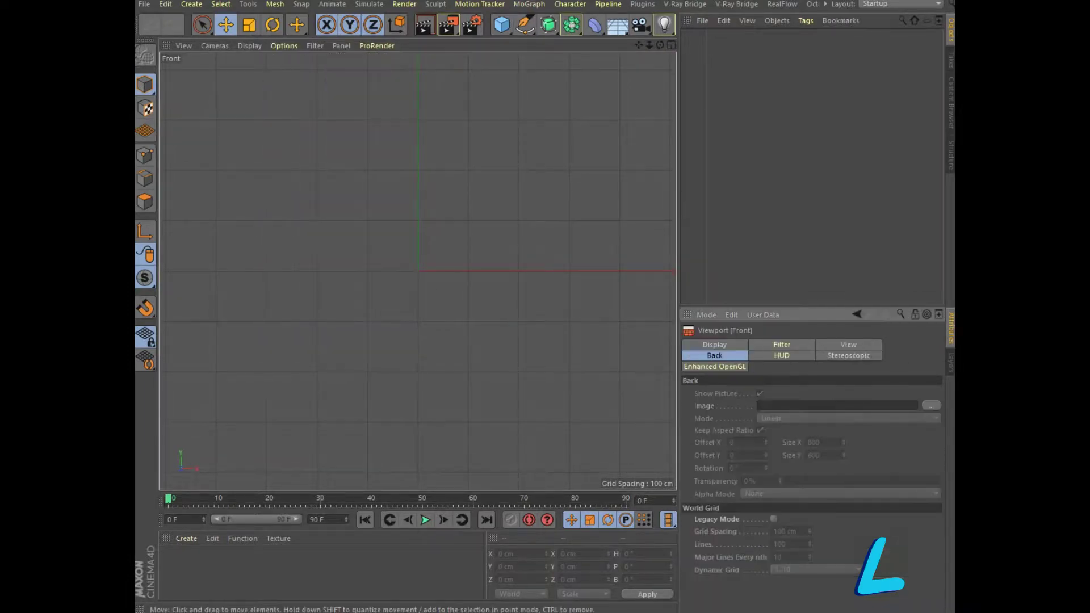
left_click(931, 405)
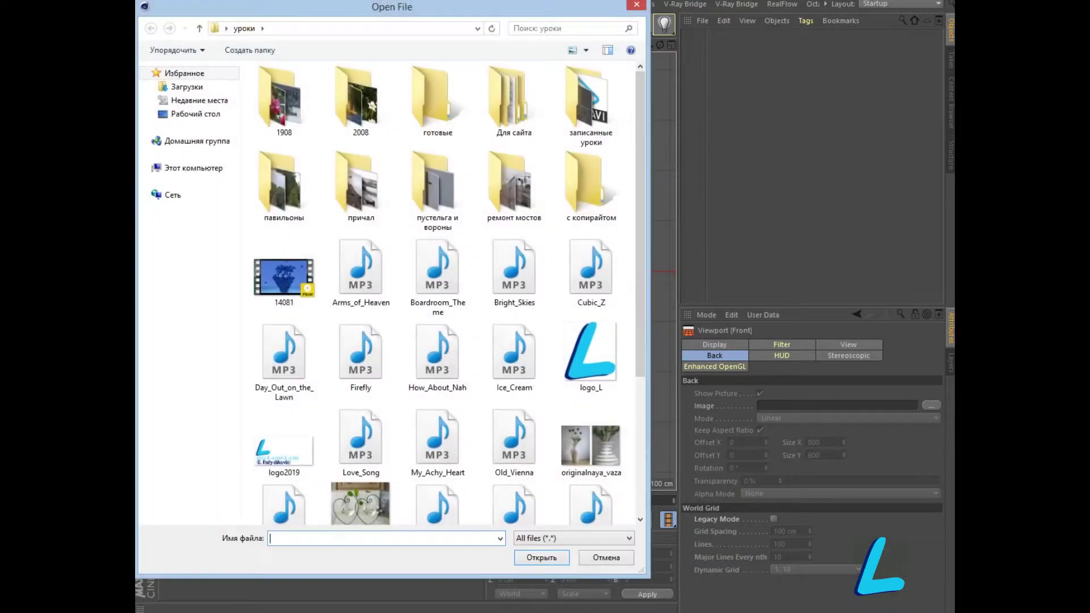
scroll(361, 341, "down", 1)
left_click(361, 464)
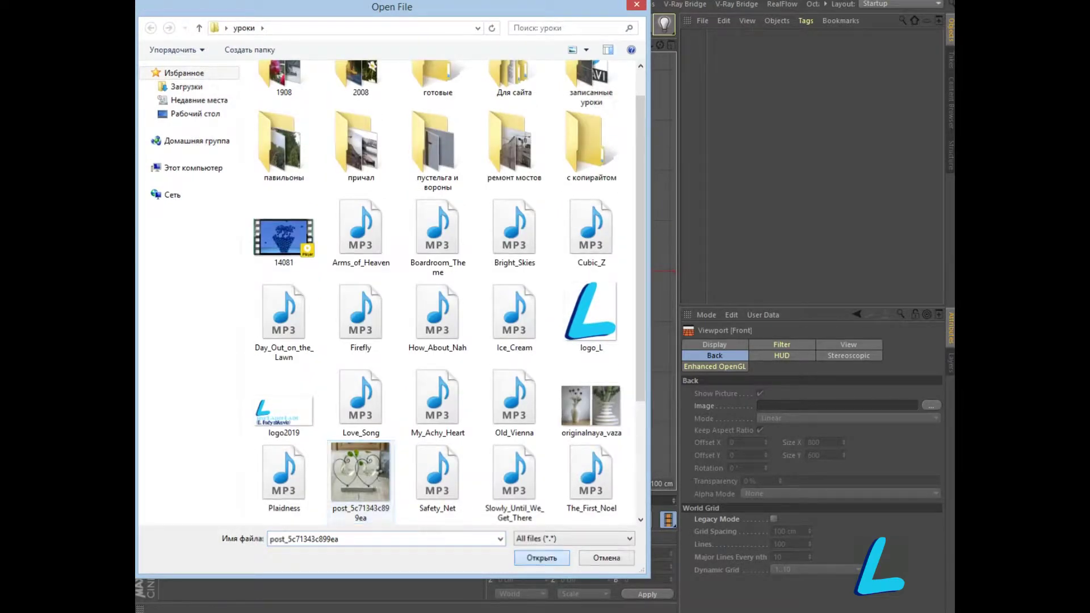
left_click(541, 557)
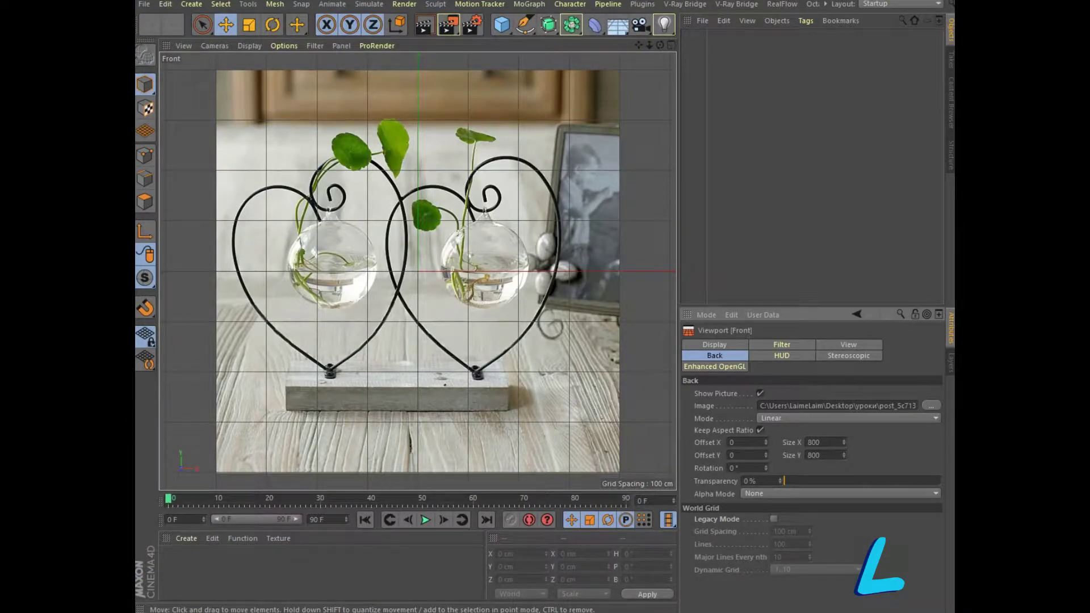
scroll(498, 270, "up", 3)
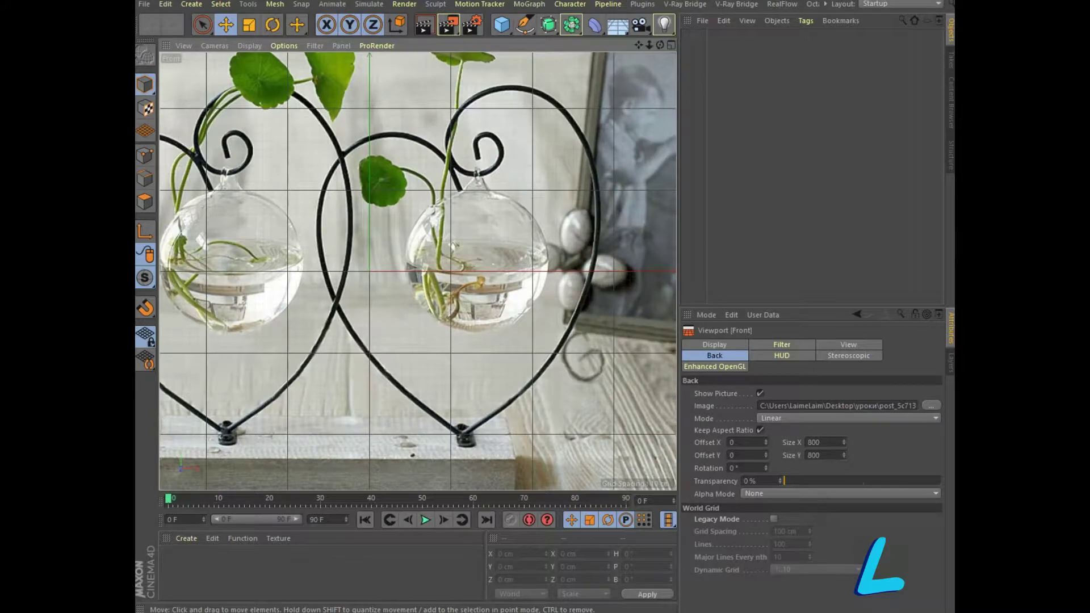
scroll(549, 287, "down", 3)
scroll(551, 284, "down", 1)
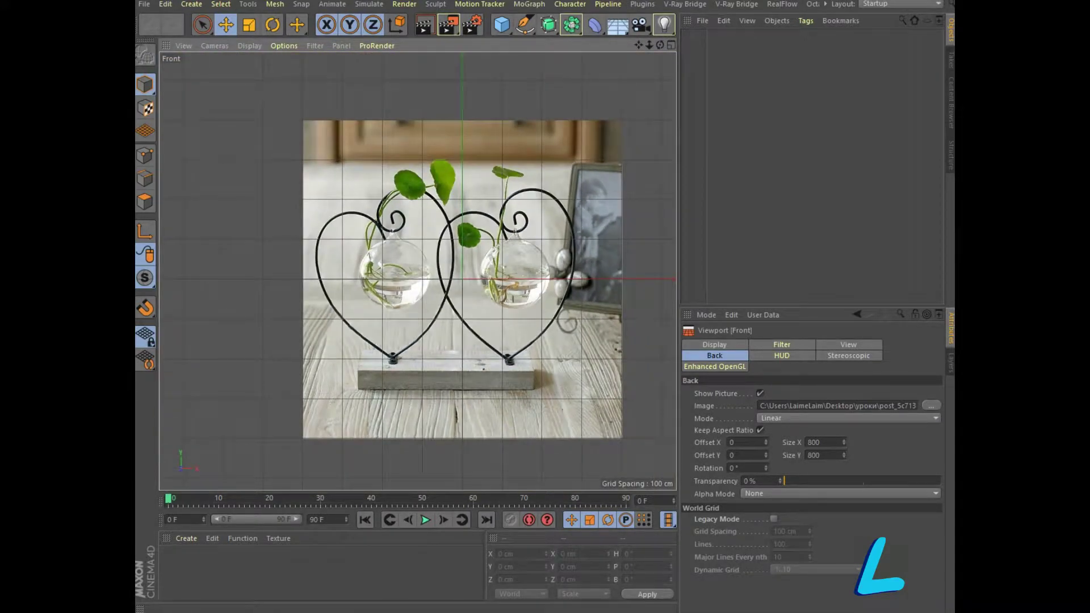
double_click(813, 442)
Step: Resize the background image to 500 and raise its Y offset to 173
type("50")
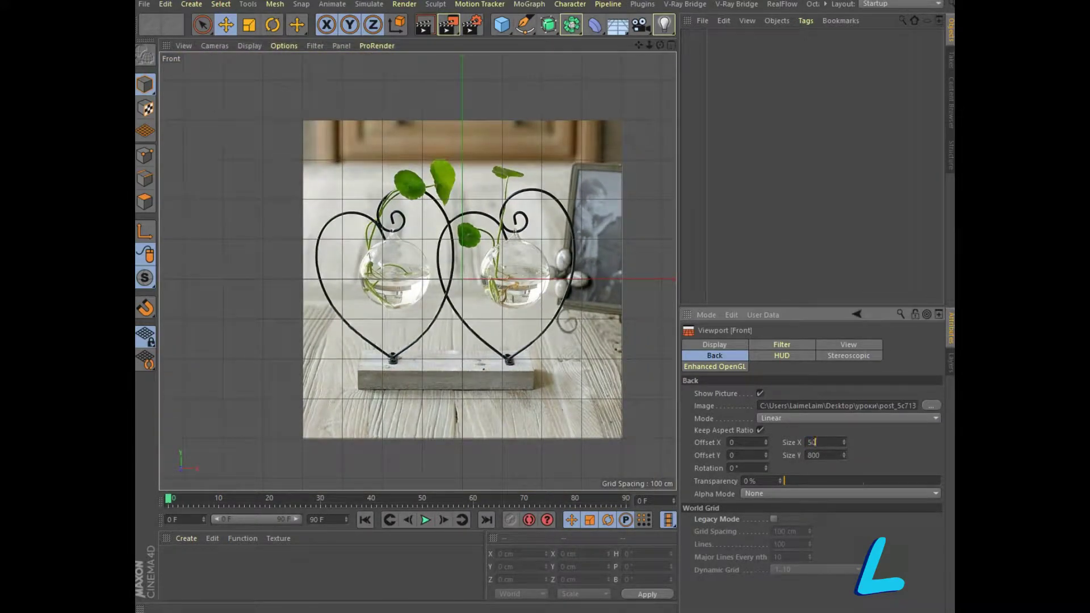
key("Return")
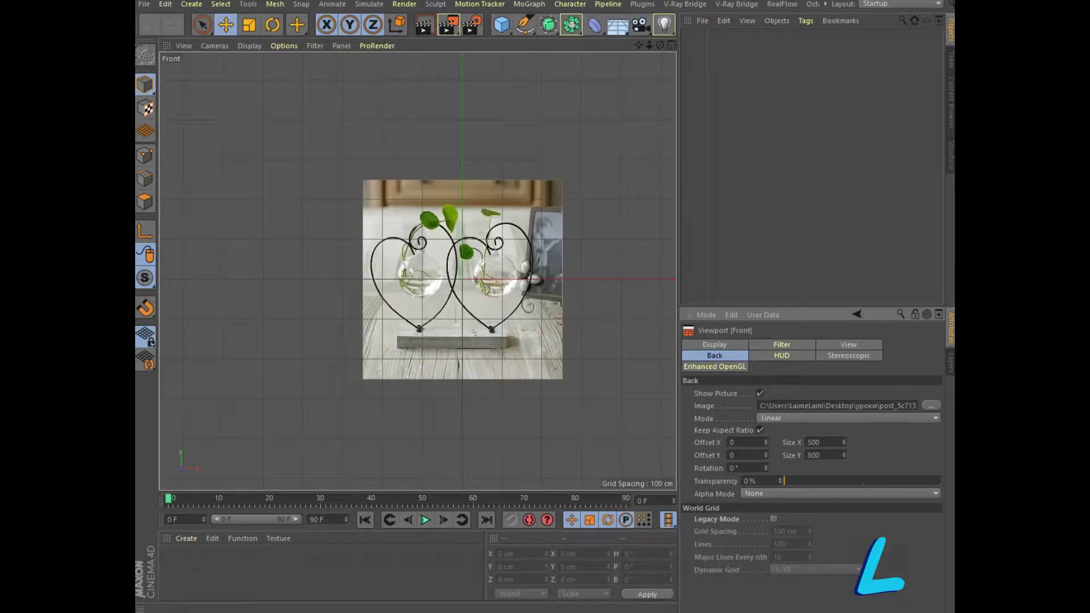
left_click_drag(766, 456, 766, 422)
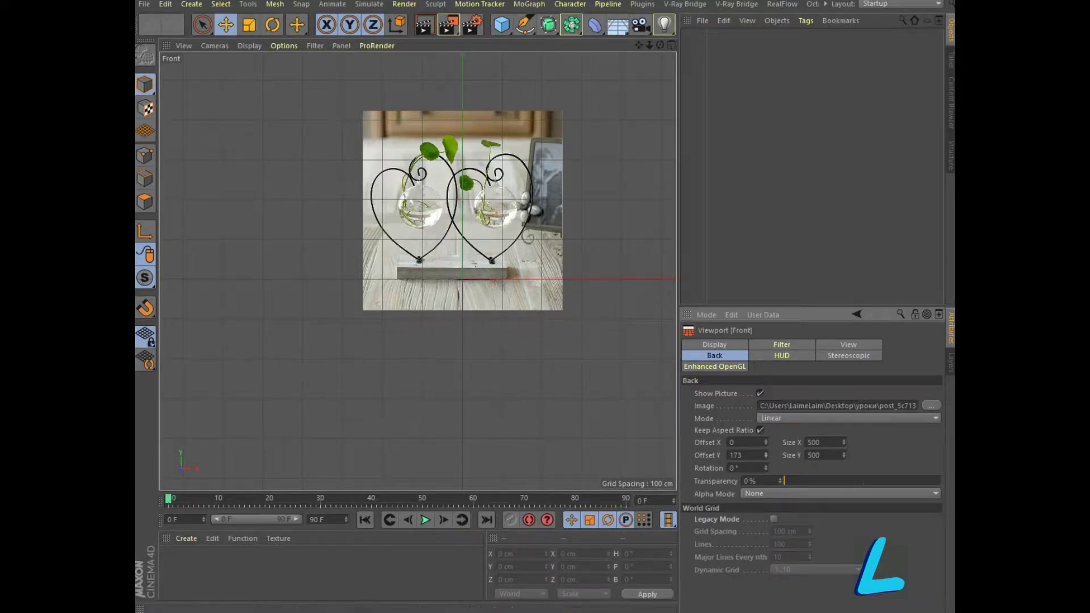
Step: Zoom in on the reference photo and activate the Bezier Pen tool
left_click_drag(638, 45, 593, 169)
scroll(430, 351, "up", 1)
scroll(430, 351, "up", 3)
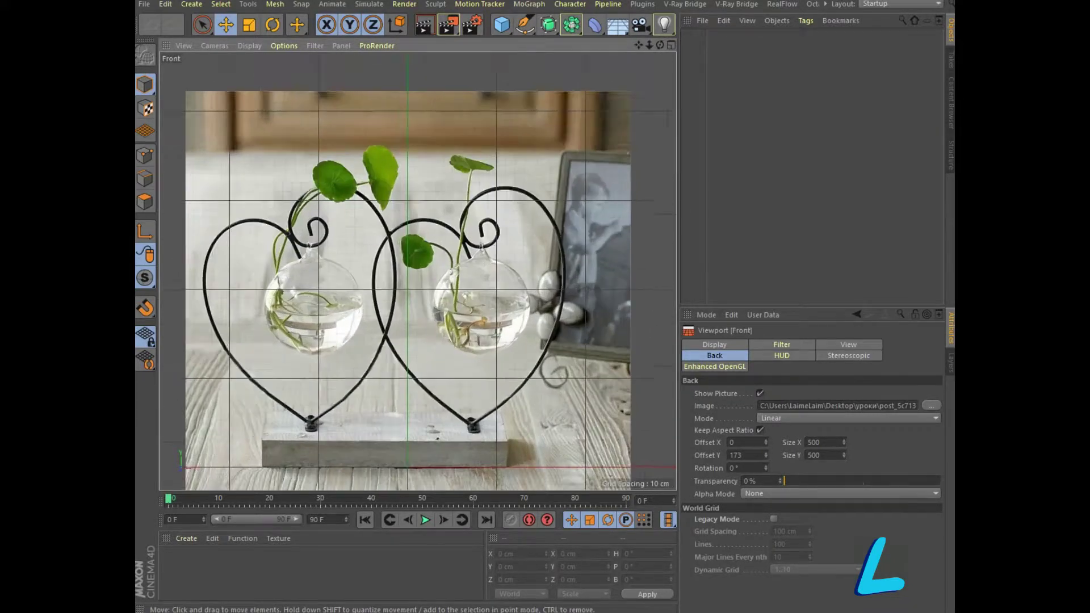
scroll(430, 351, "up", 2)
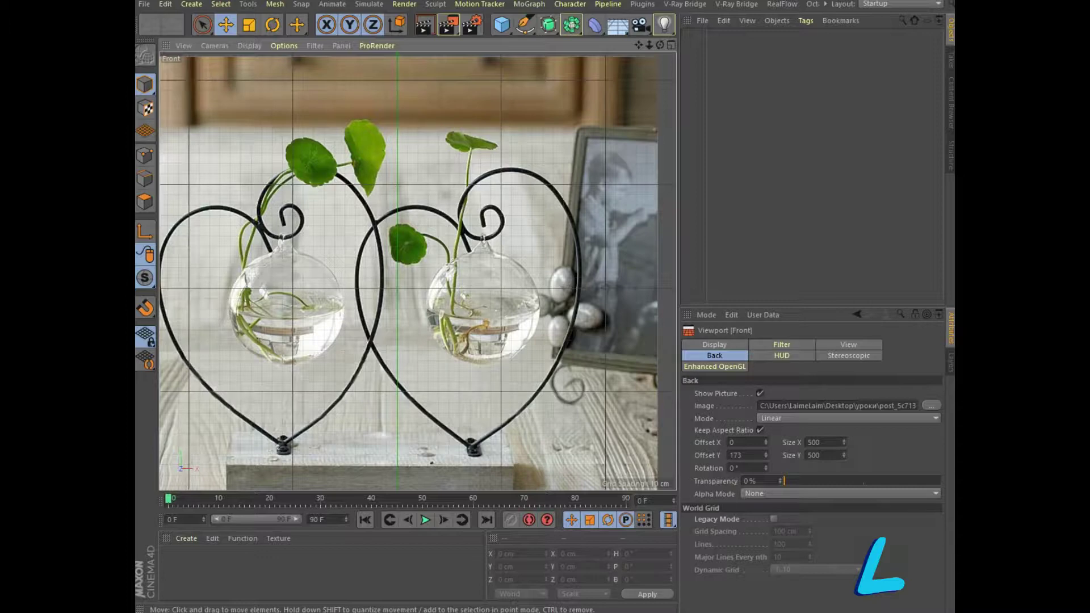
left_click(525, 24)
scroll(488, 241, "up", 2)
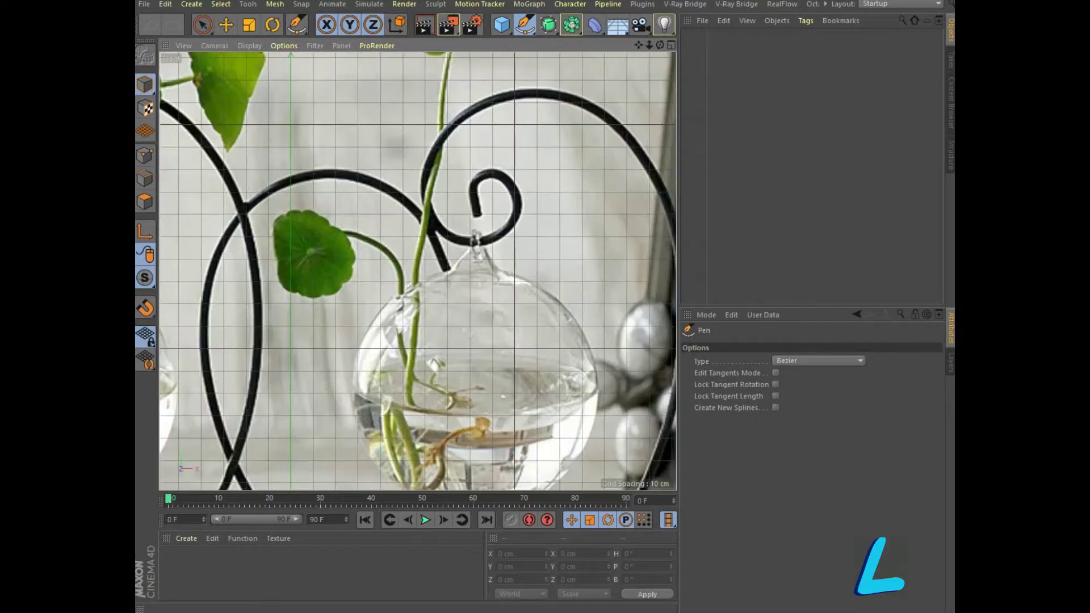
Step: Trace the right heart's hook curl and top arc with Pen points
left_click(477, 213)
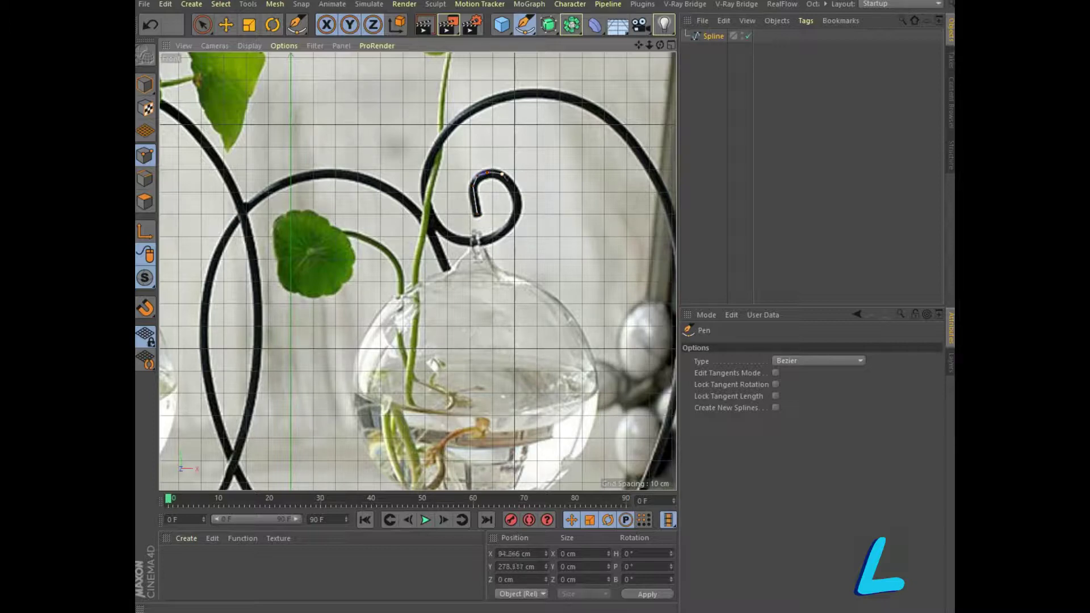
left_click(517, 196)
left_click(513, 221)
left_click(431, 220)
left_click(423, 193)
left_click(435, 147)
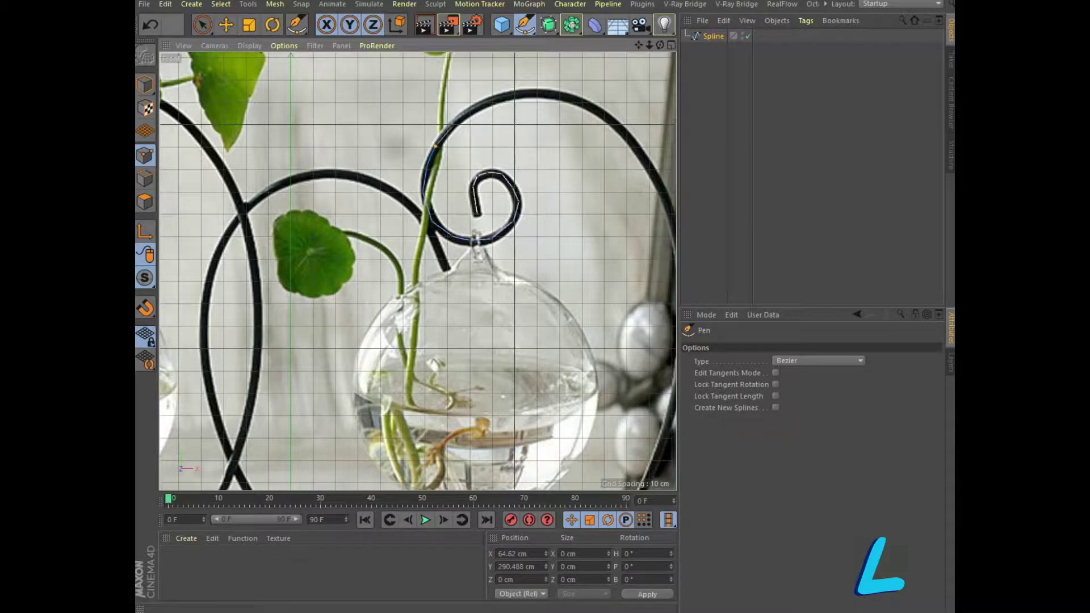
left_click(486, 101)
left_click(515, 93)
left_click_drag(558, 94, 593, 108)
left_click_drag(595, 109, 622, 131)
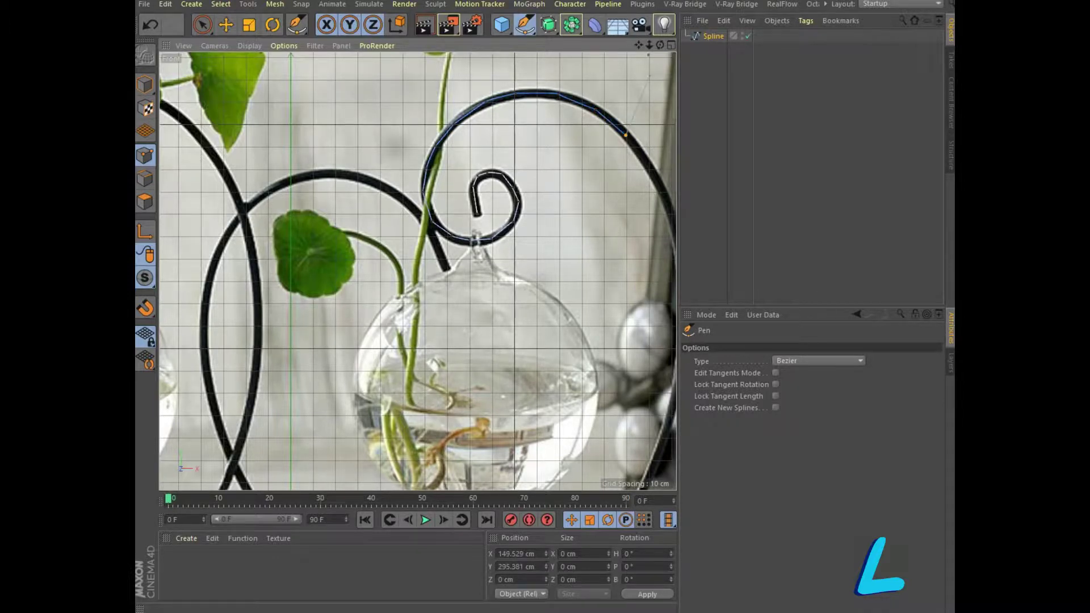
Step: Continue the spline down the heart's right side to the base, making the bottom point Hard Interpolation
left_click_drag(639, 45, 498, 4)
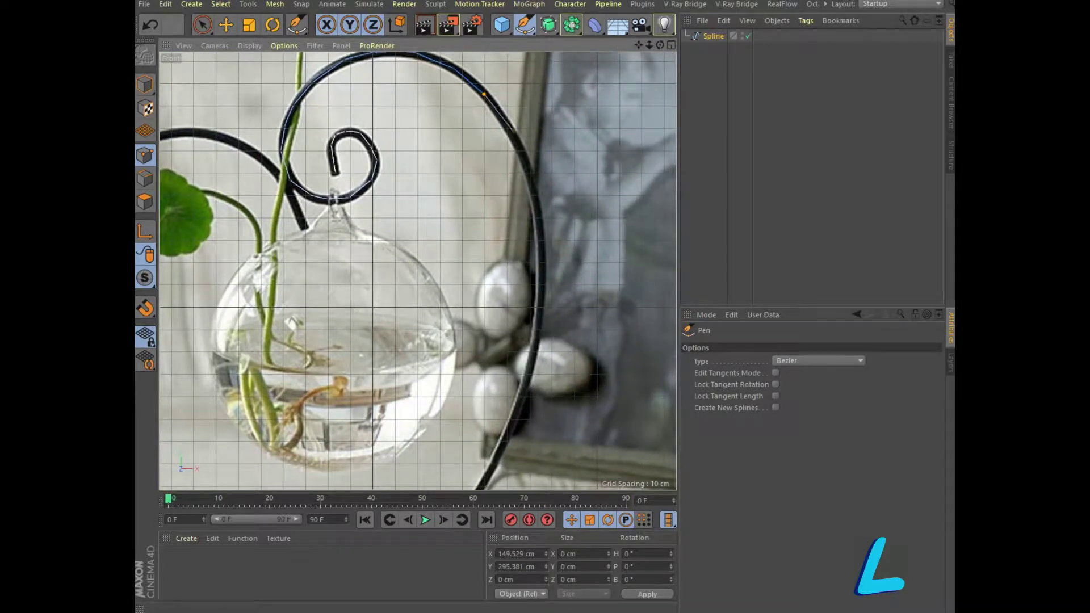
left_click_drag(534, 187, 542, 244)
left_click_drag(541, 291, 537, 335)
left_click(535, 340)
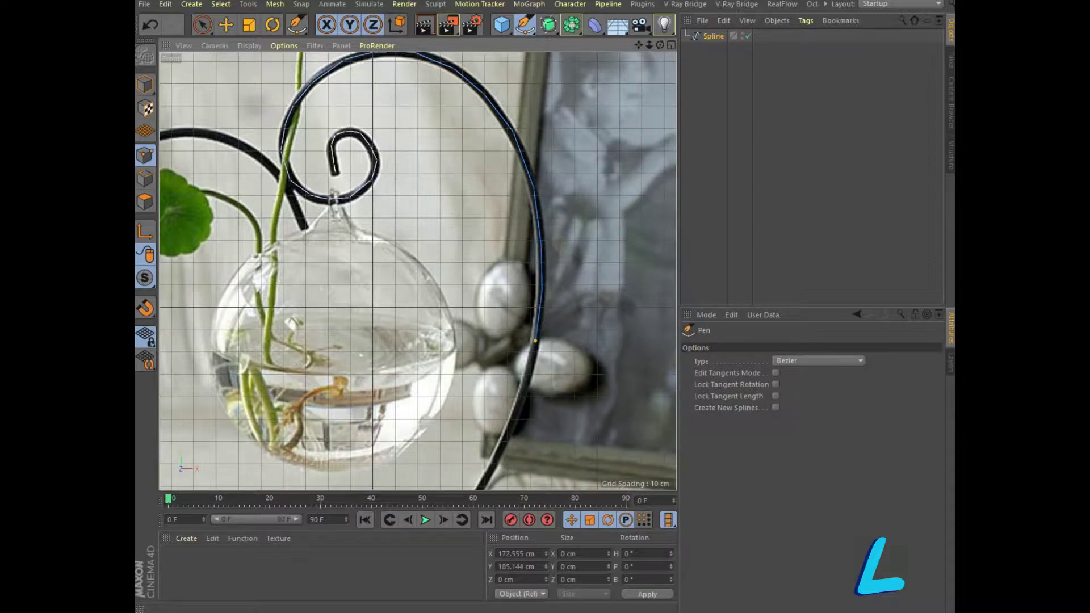
middle_click_drag(398, 318, 460, 216, "alt")
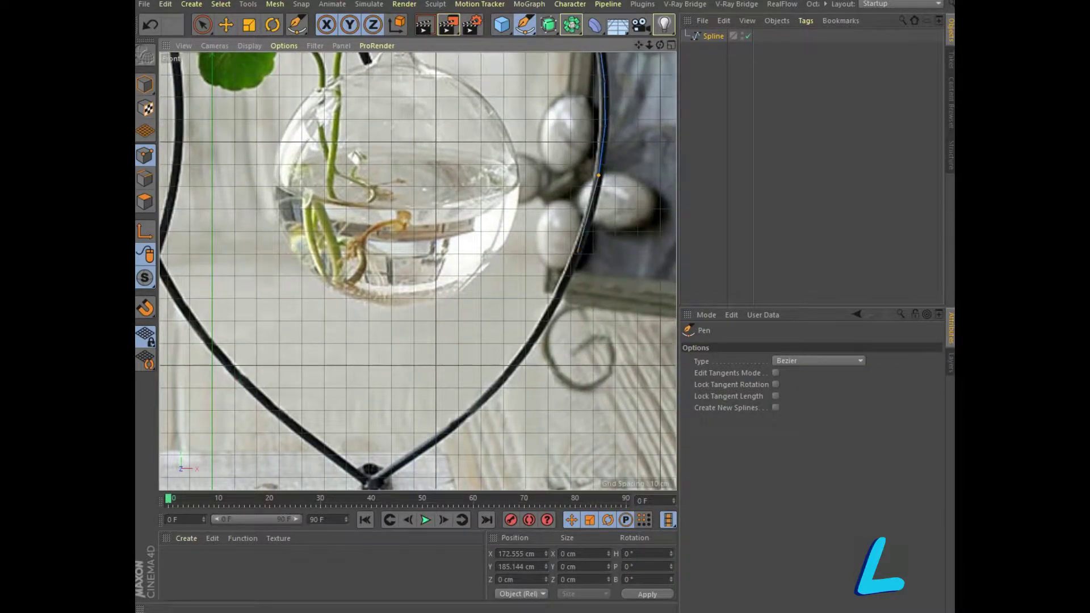
left_click(534, 338)
left_click(481, 401)
left_click(371, 482)
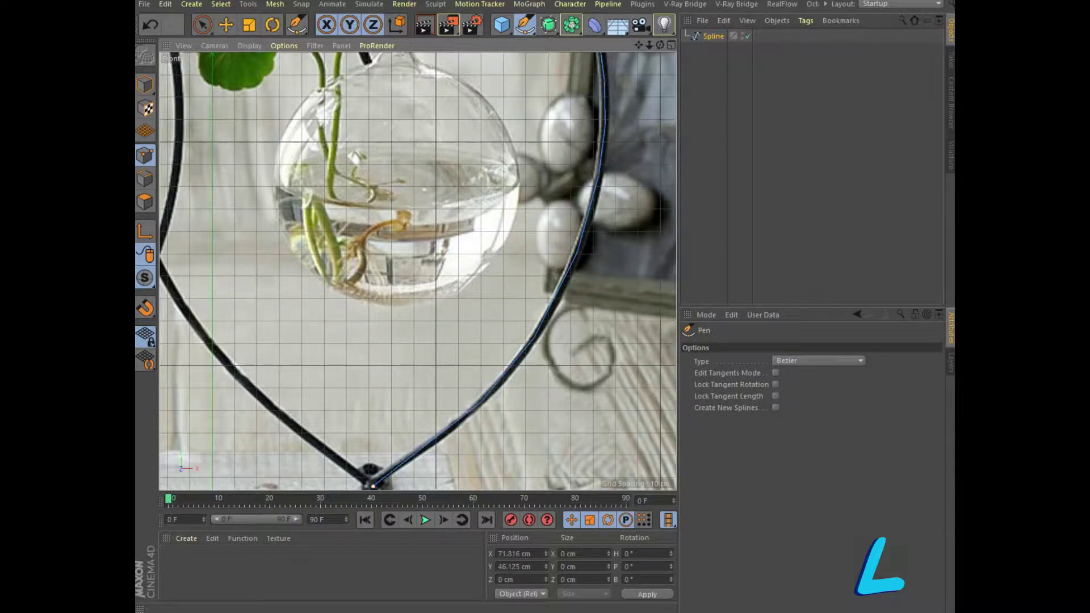
right_click(370, 483)
left_click(368, 494)
left_click(202, 24)
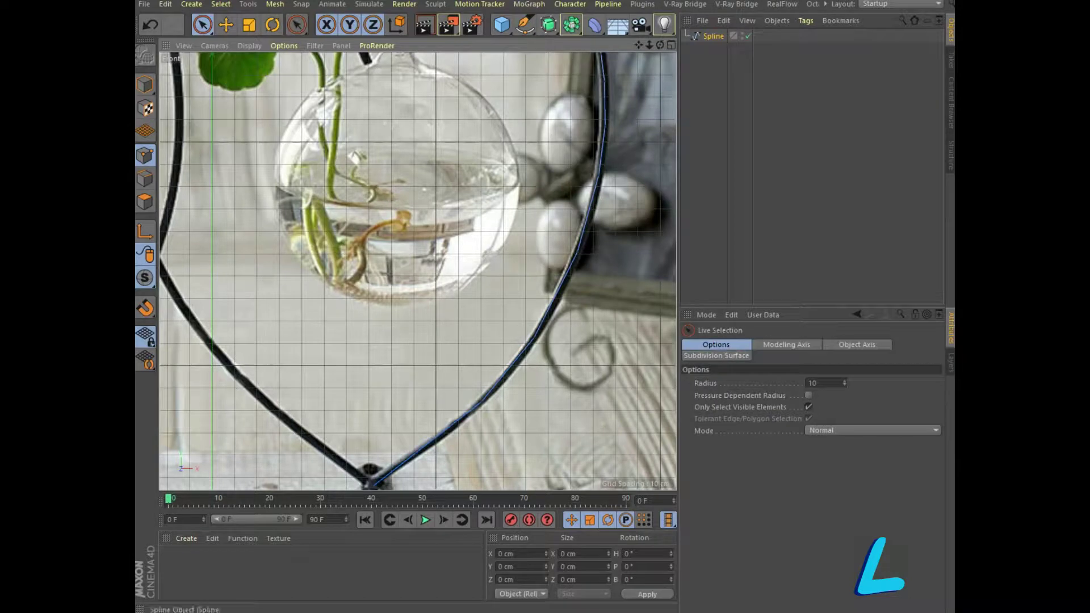
Step: Change the traced spline's type to B-Spline
left_click(713, 36)
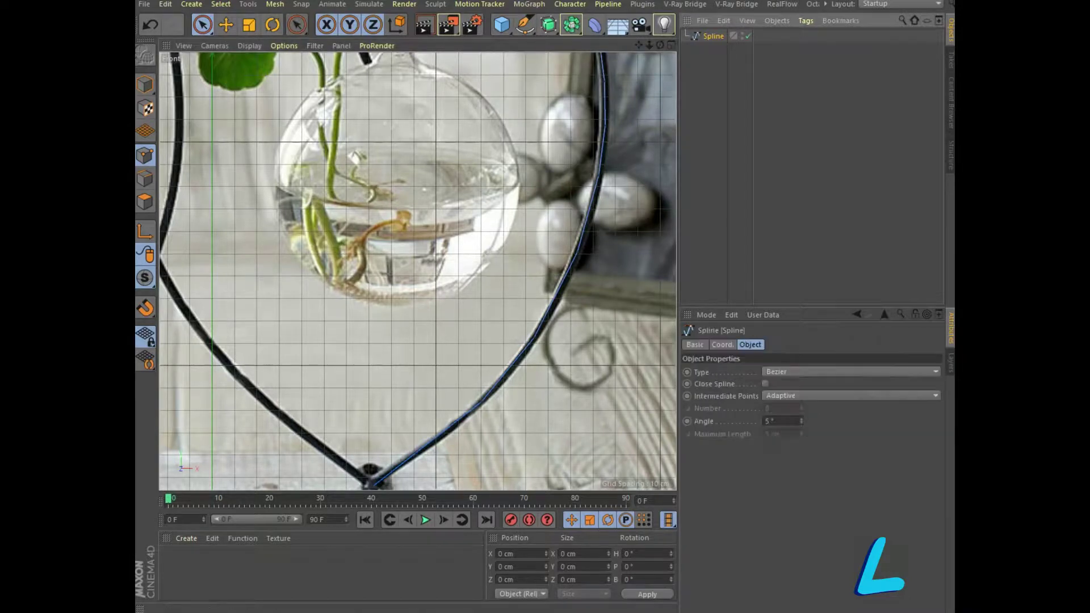
left_click(850, 371)
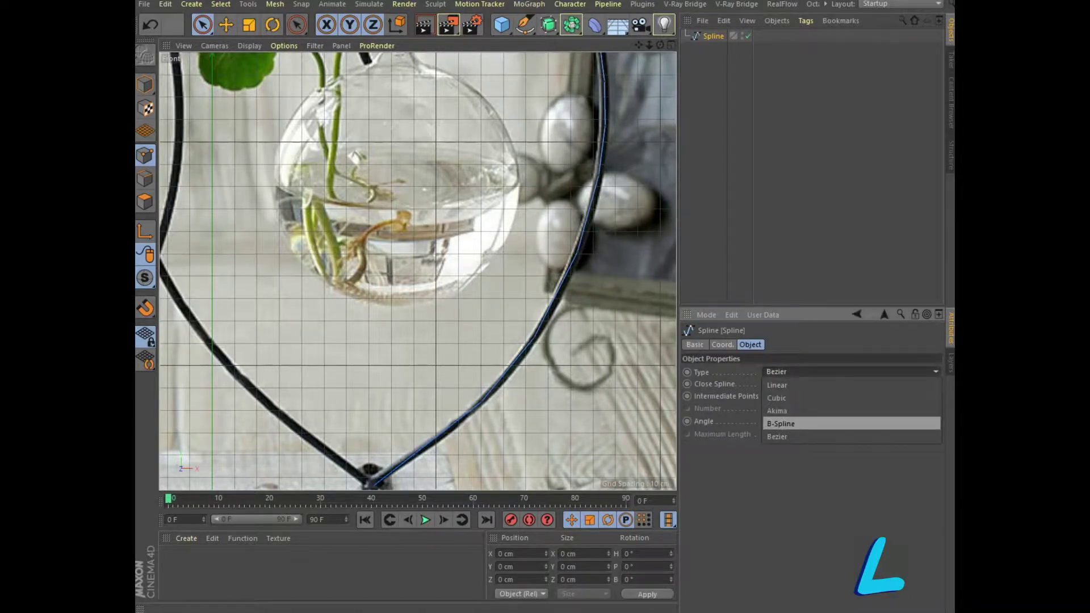
left_click(783, 421)
scroll(625, 235, "down", 5)
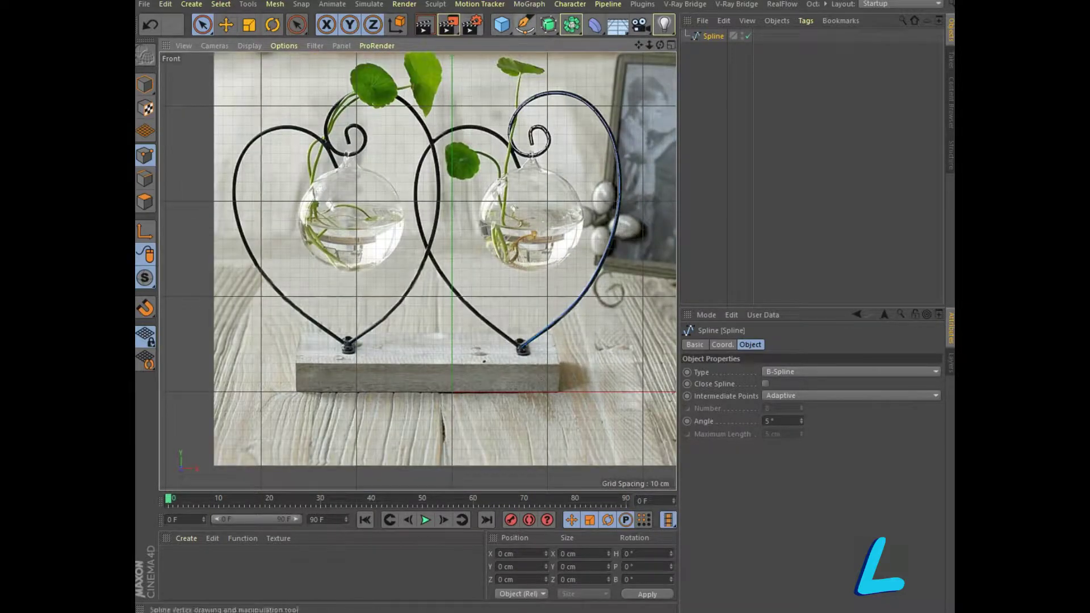
Step: Add a Circle spline with a 2 cm radius
left_click(525, 23)
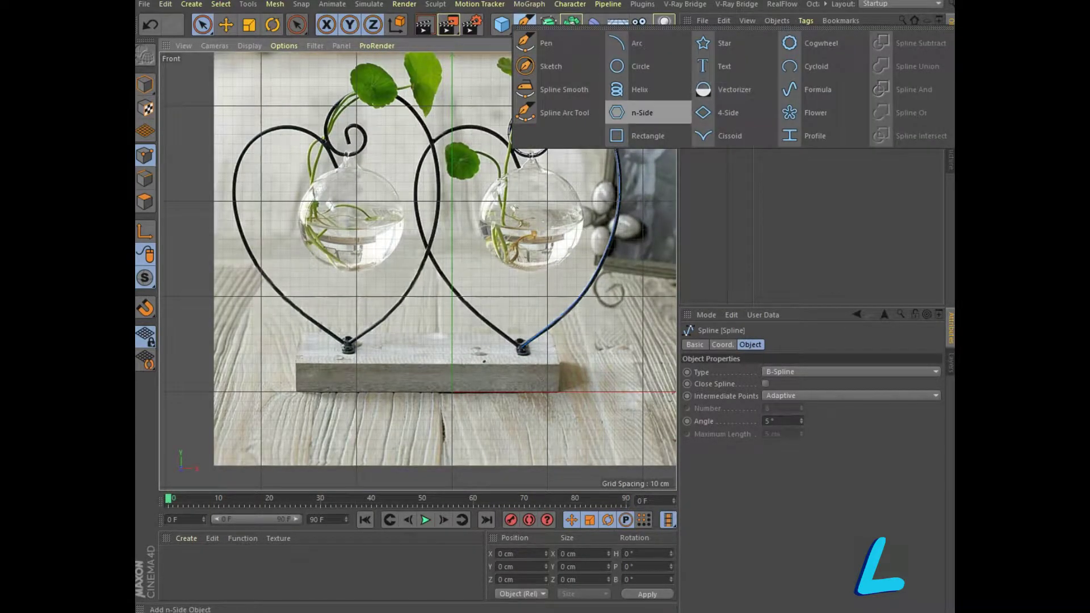
left_click(640, 65)
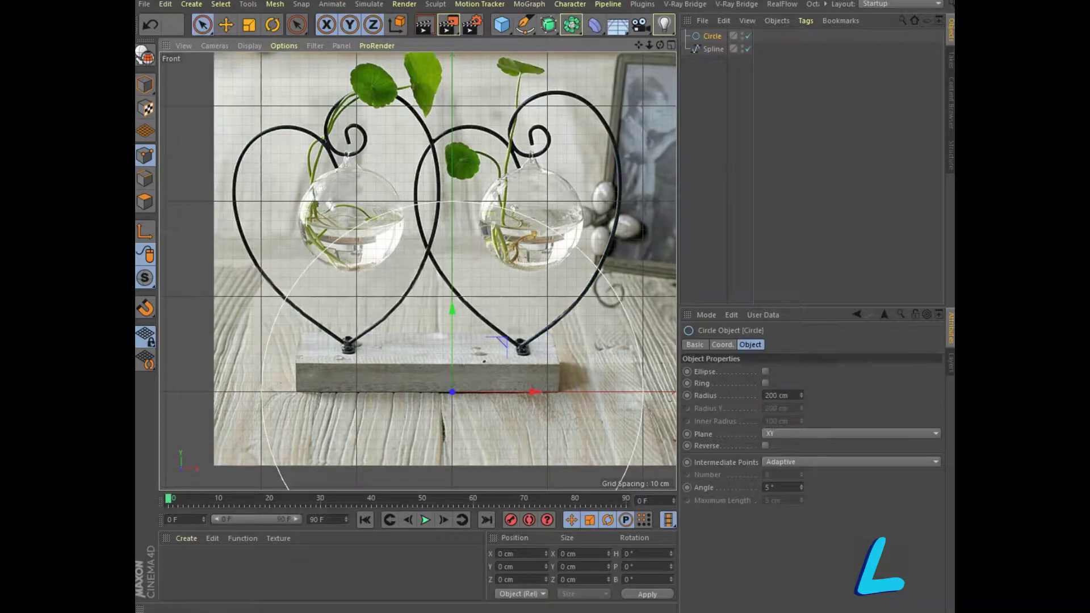
double_click(770, 395)
type("2")
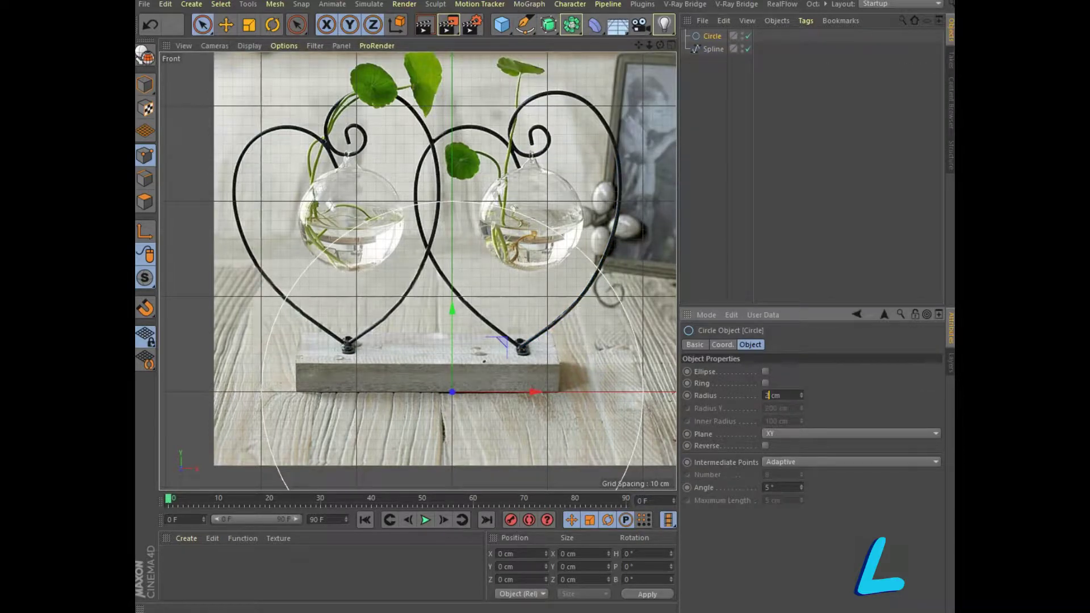
key("Return")
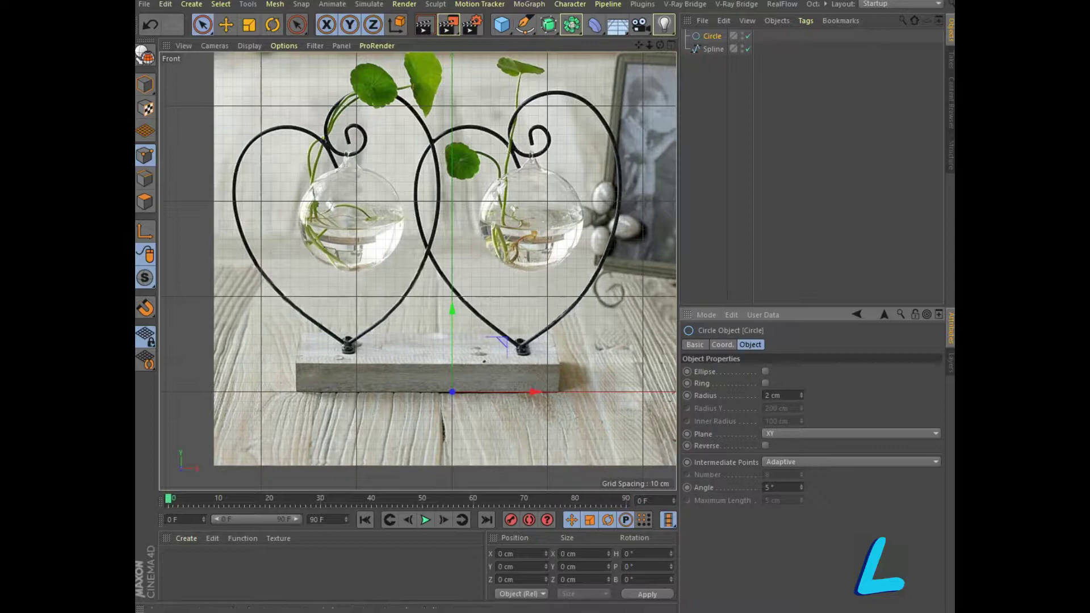
left_click(548, 24)
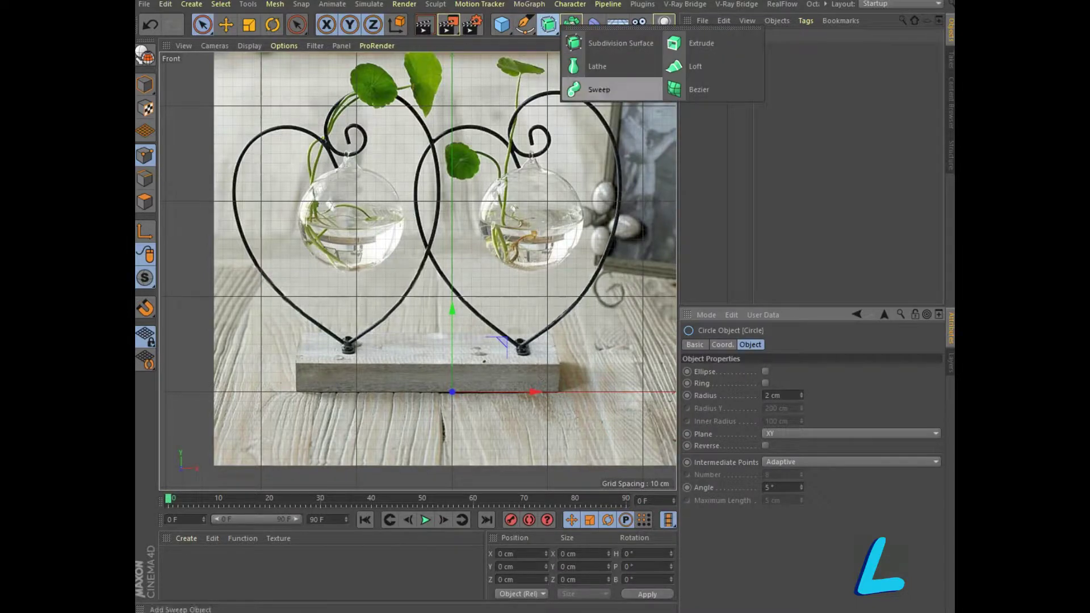
Step: Add a Sweep with the circle as profile and the traced spline as path
left_click(588, 88)
left_click_drag(711, 49, 713, 36)
left_click(712, 61)
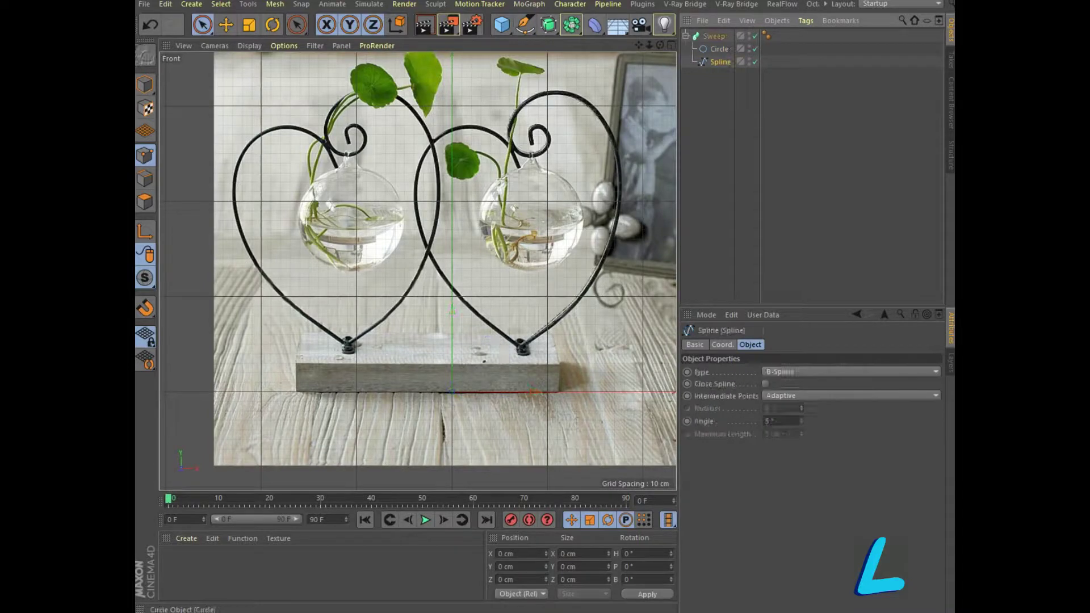
Step: Orbit the swept wire in Perspective, collapse the Sweep, and return to the maximized Front view
middle_click(528, 236)
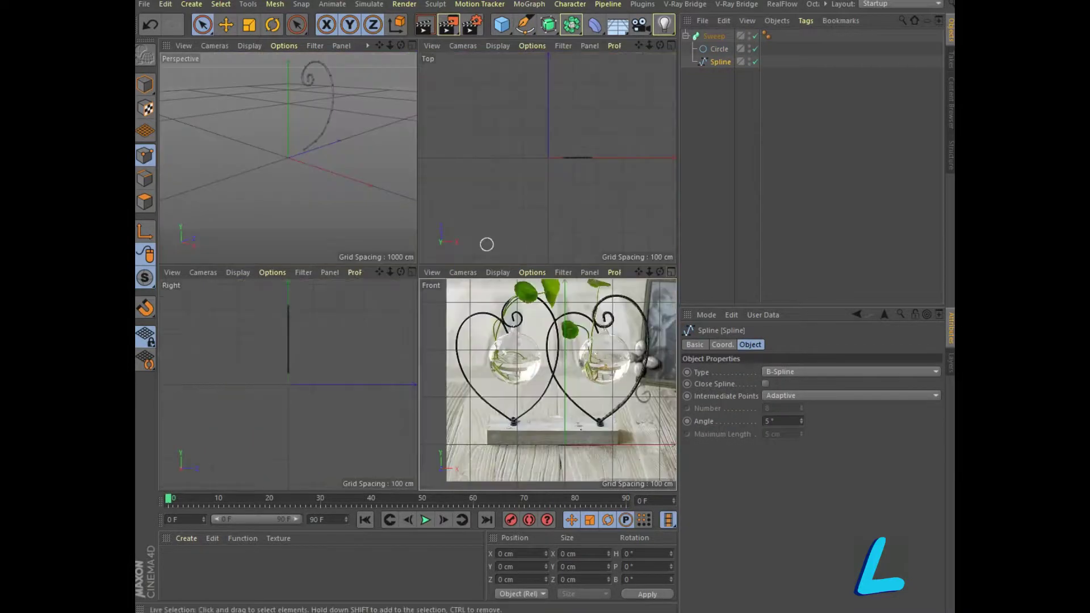
middle_click(376, 176)
scroll(484, 221, "up", 4)
scroll(485, 220, "up", 1)
left_click_drag(638, 45, 589, 211)
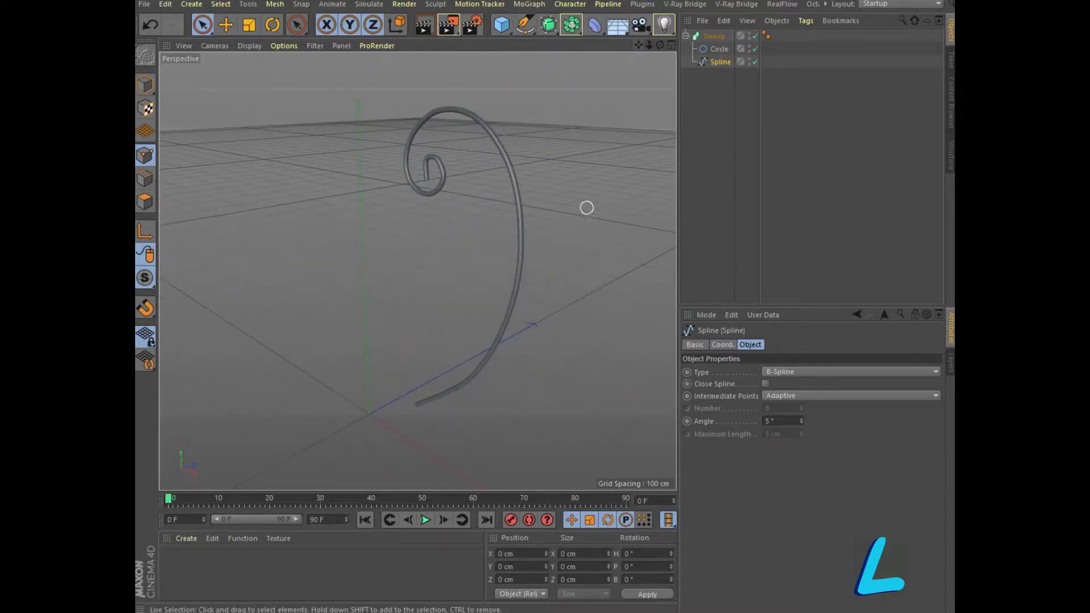
left_click(685, 35)
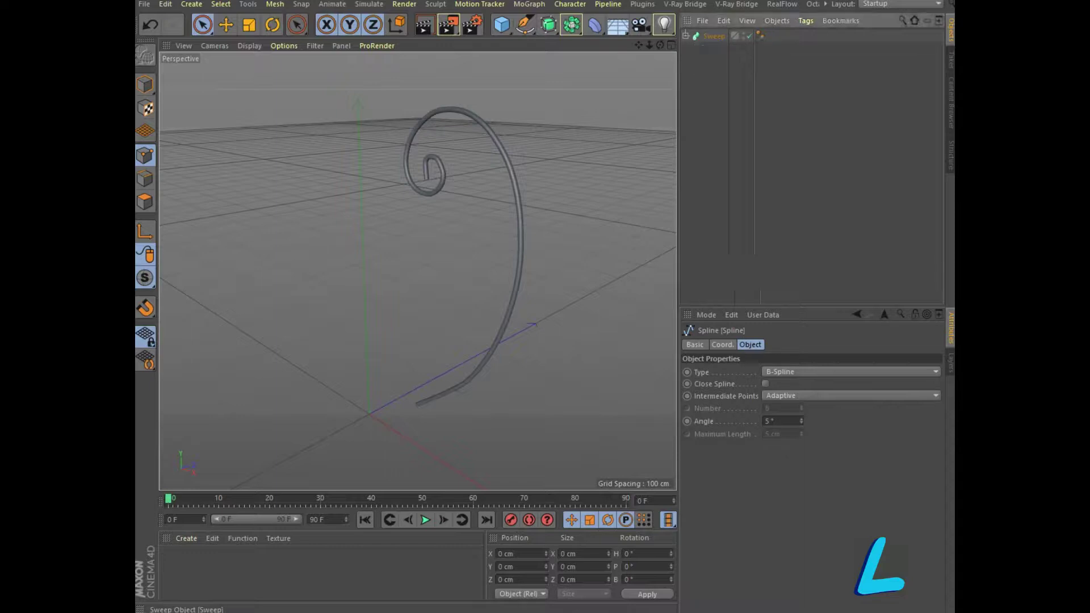
key("F5")
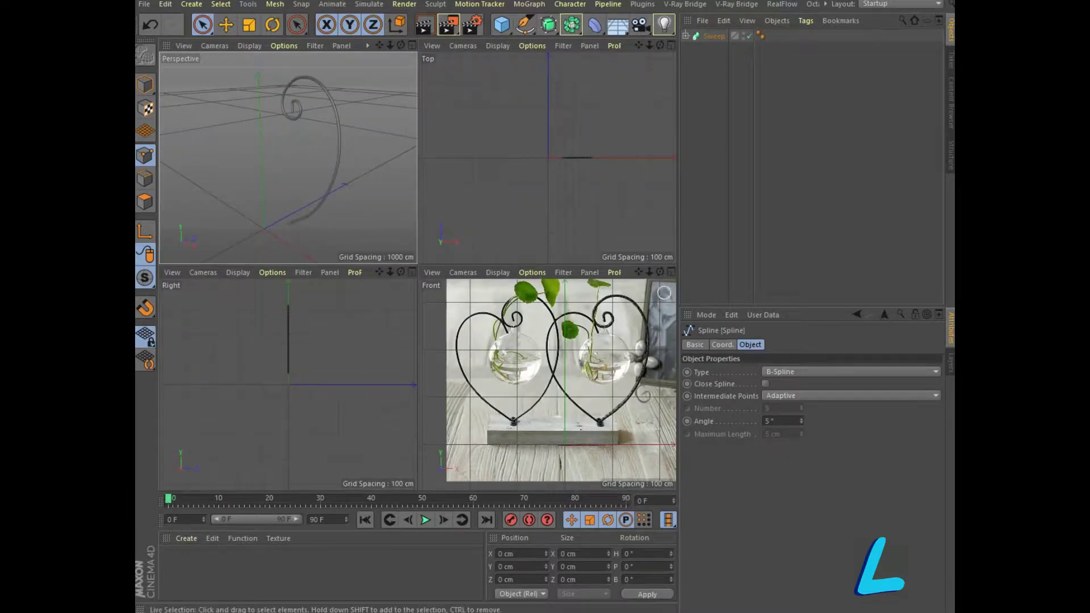
key("F4")
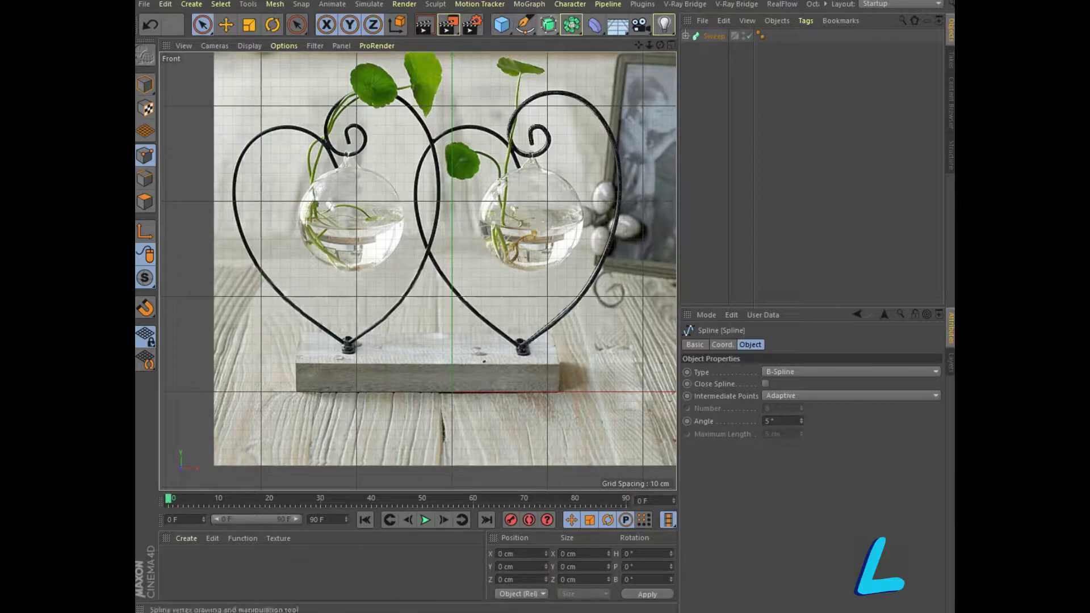
Step: Start a new Pen spline along the top arc of the reference heart wire
left_click(524, 24)
scroll(503, 282, "up", 4)
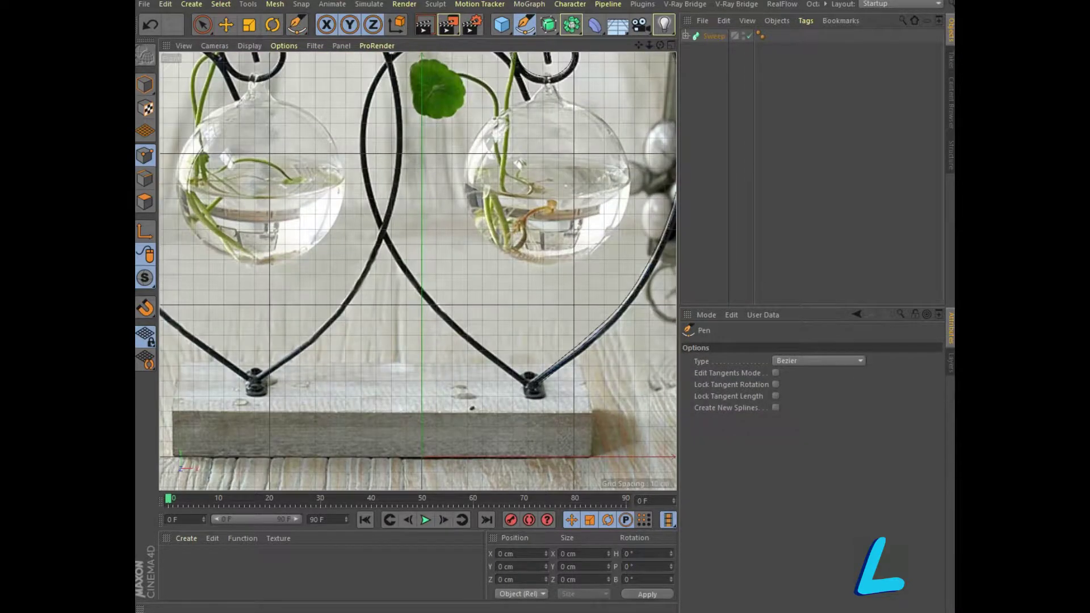
left_click_drag(639, 45, 618, 175)
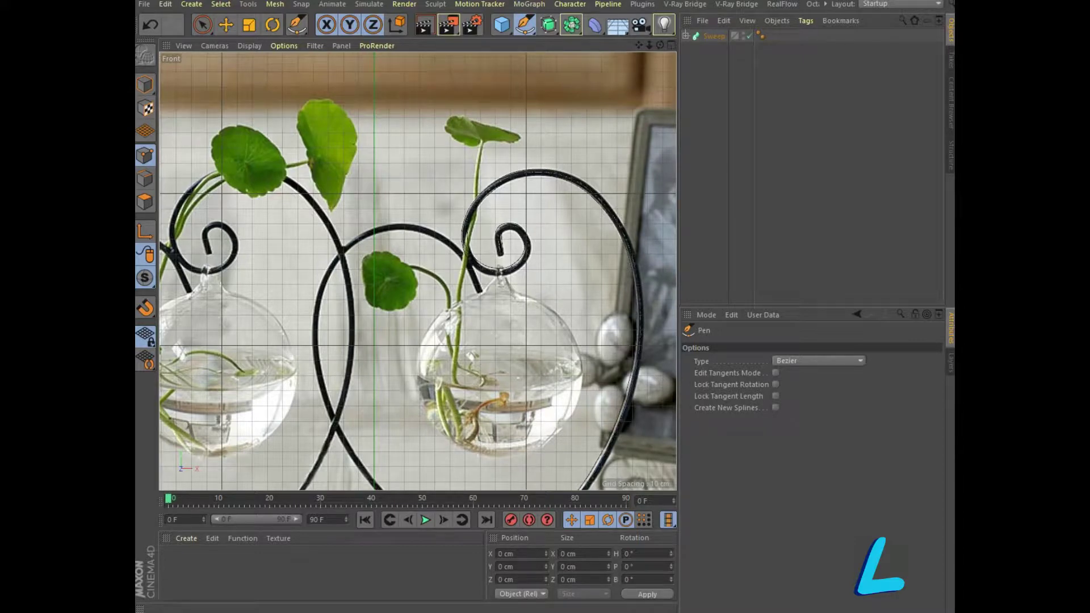
left_click(480, 293)
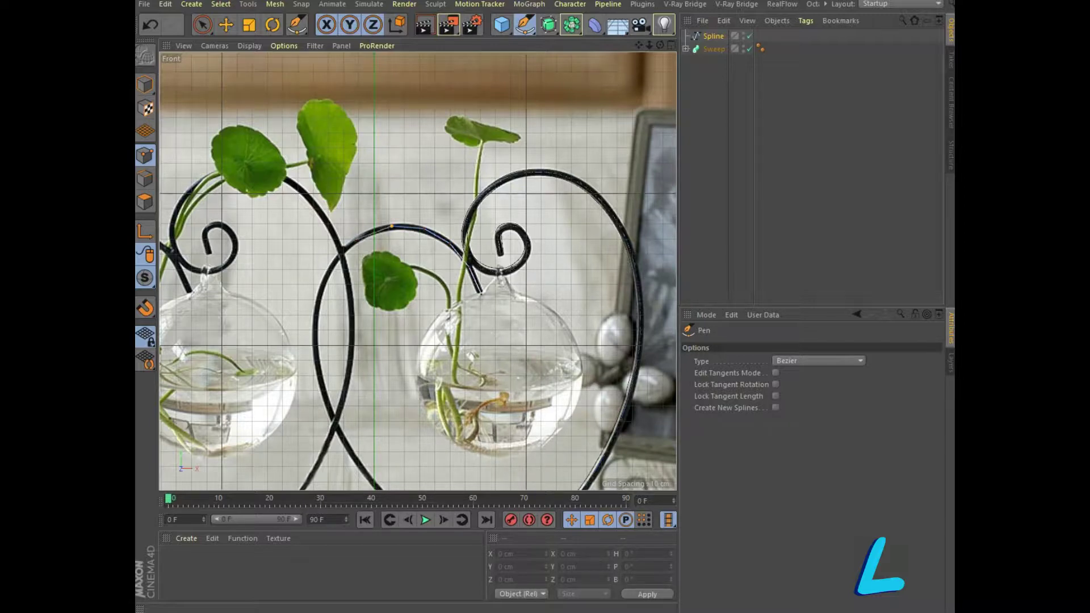
left_click(365, 235)
left_click(327, 272)
left_click(319, 298)
left_click_drag(314, 330, 316, 363)
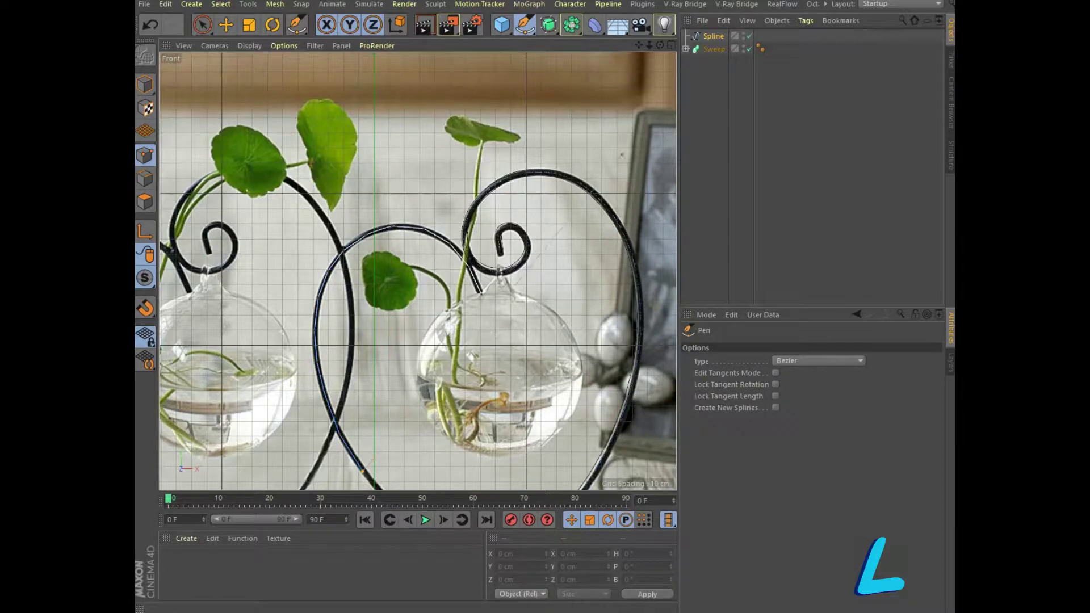
Step: Continue the spline down to the base knob and end it there
left_click_drag(638, 45, 591, 45)
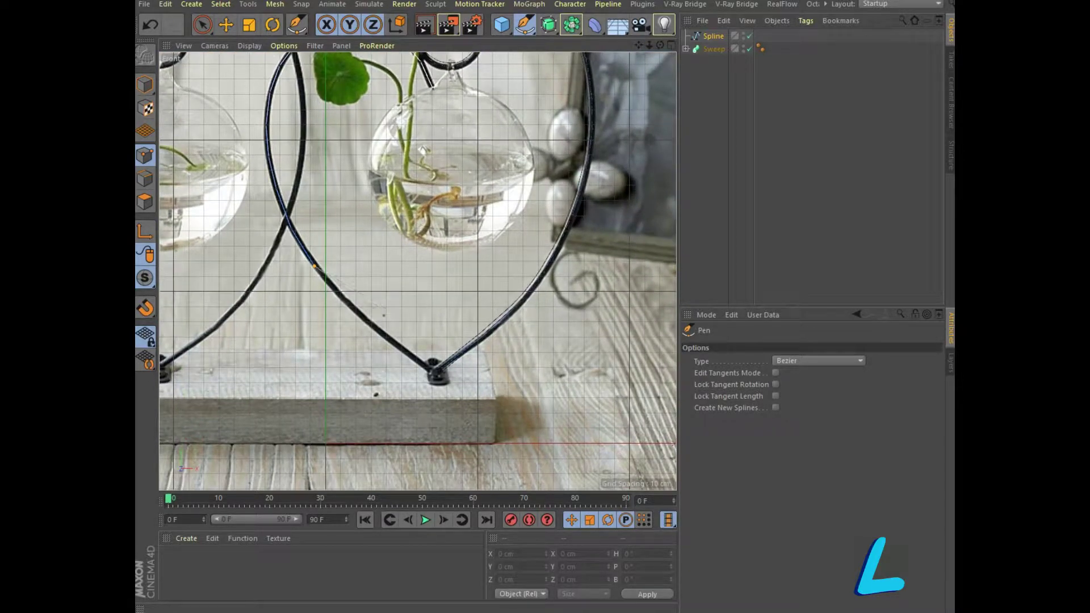
left_click(378, 332)
left_click(435, 374)
right_click(391, 342)
left_click(414, 363)
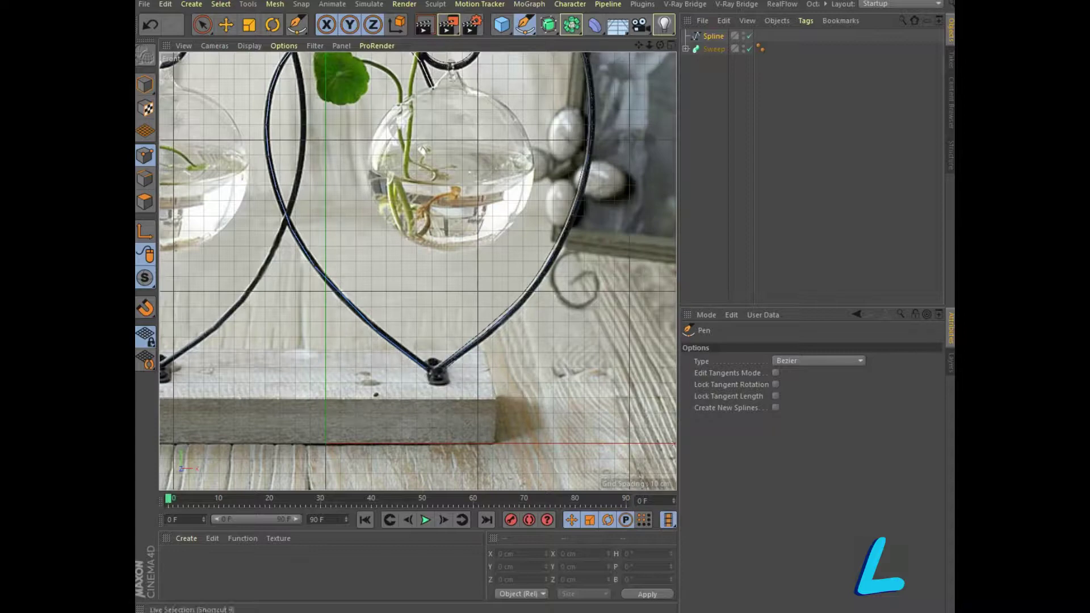
left_click(202, 24)
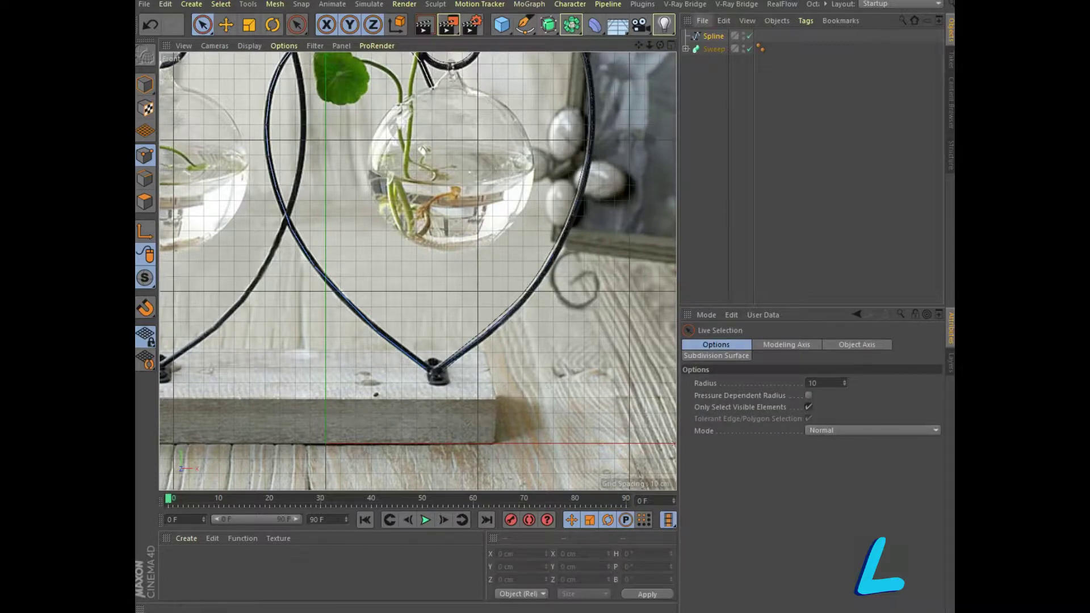
Step: Switch the new spline's type to B-Spline
left_click(714, 36)
left_click(851, 372)
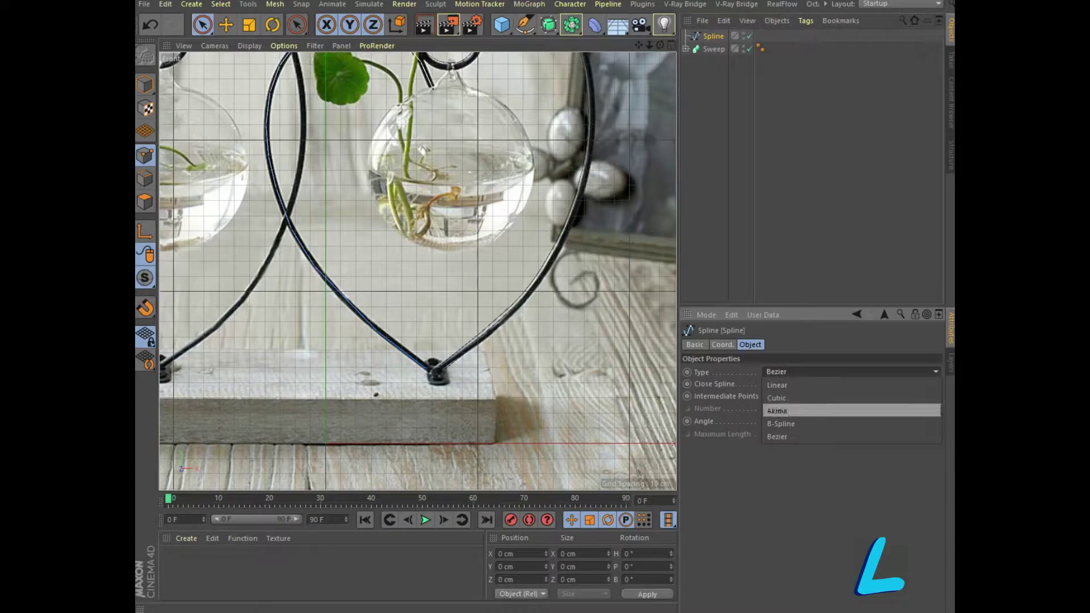
left_click(780, 423)
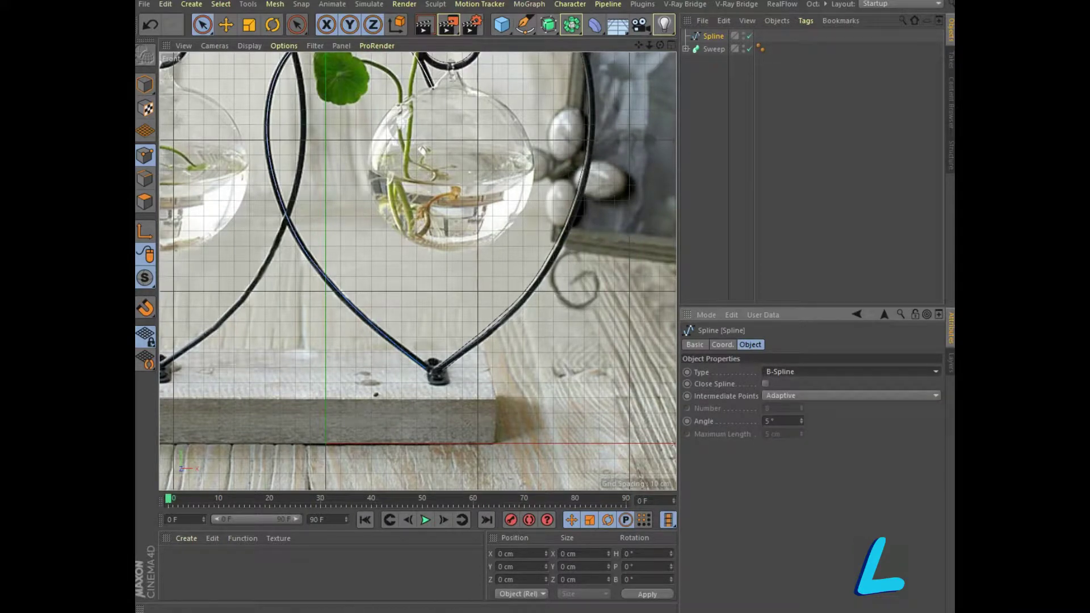
left_click(525, 24)
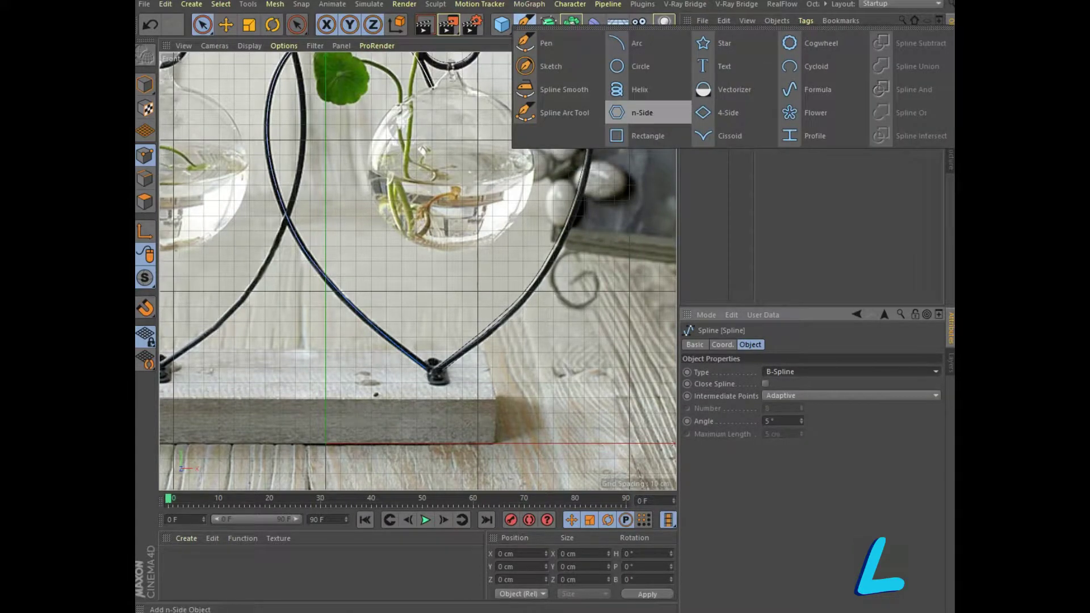
Step: Add a 2 cm Circle and a new Sweep.1, placing the circle under it
left_click(640, 66)
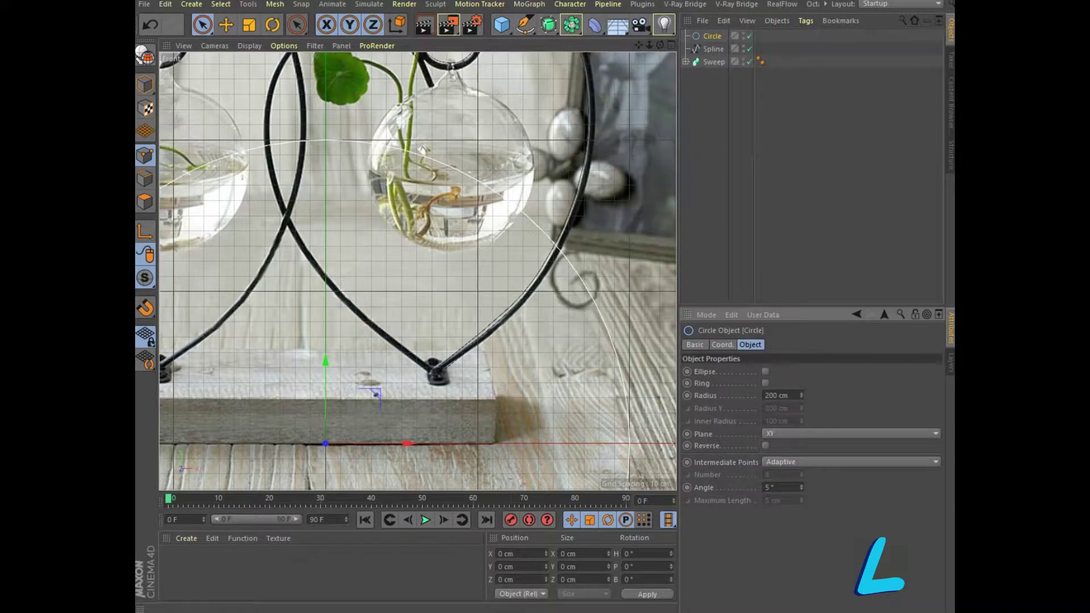
double_click(771, 395)
type("1")
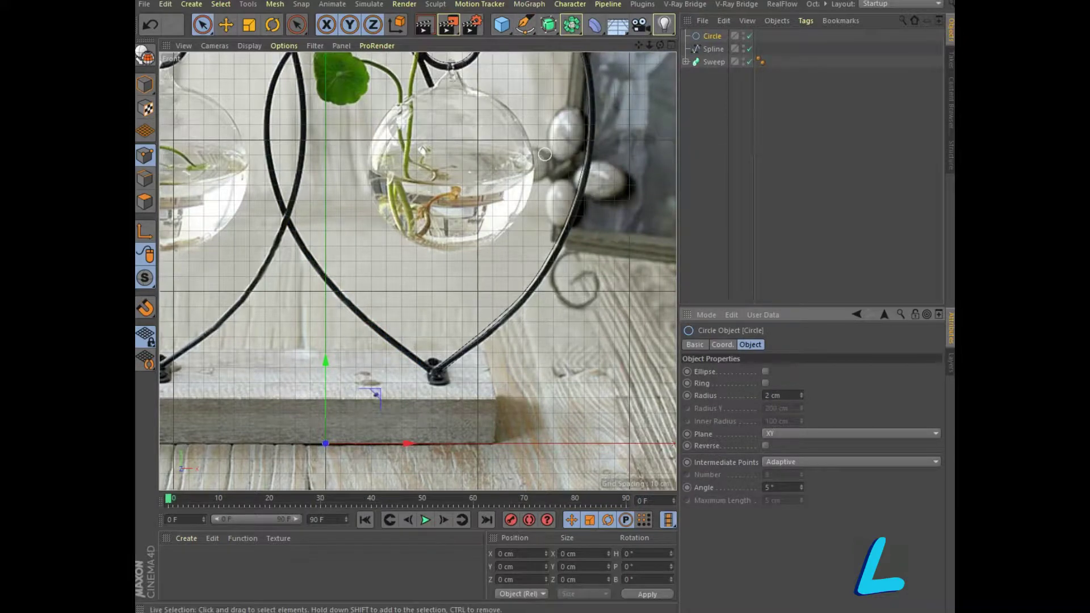
left_click(548, 24)
left_click(602, 90)
left_click_drag(711, 49, 715, 35)
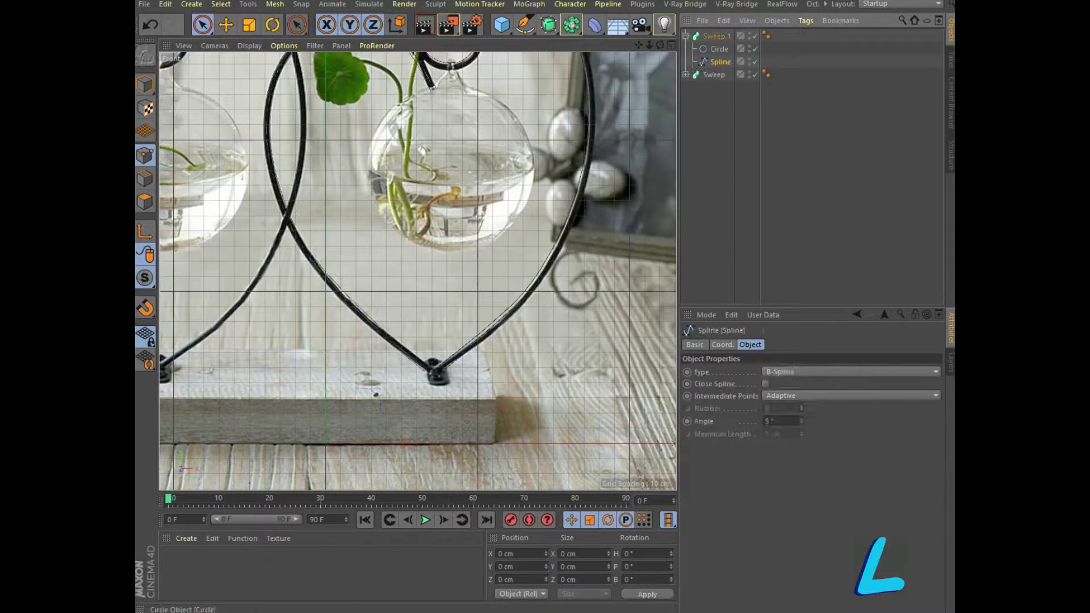
Step: Orbit the completed heart wire in the maximized Perspective view
key("F5")
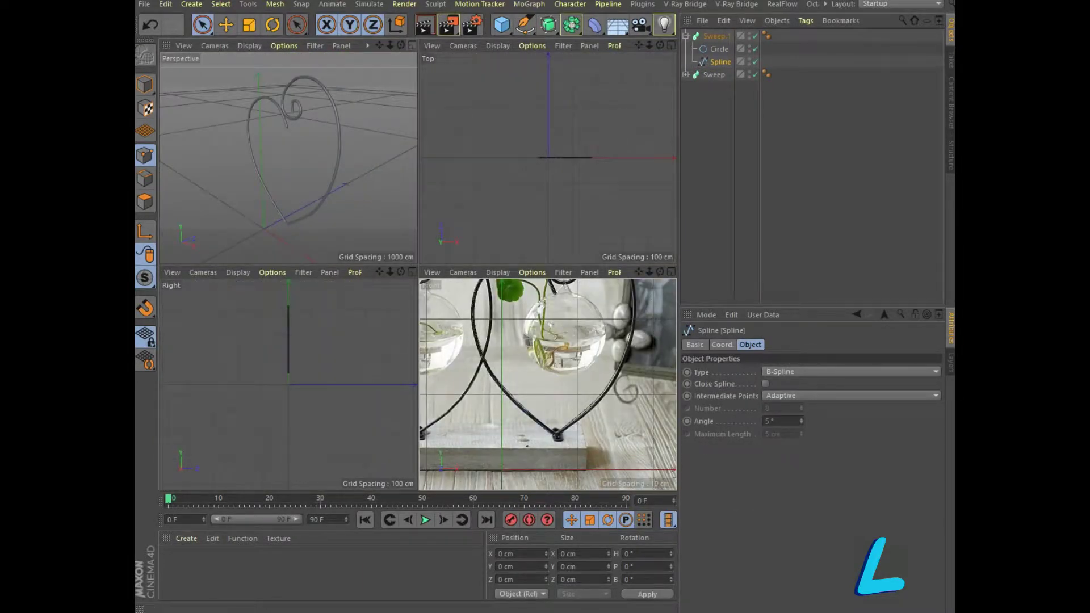
key("F1")
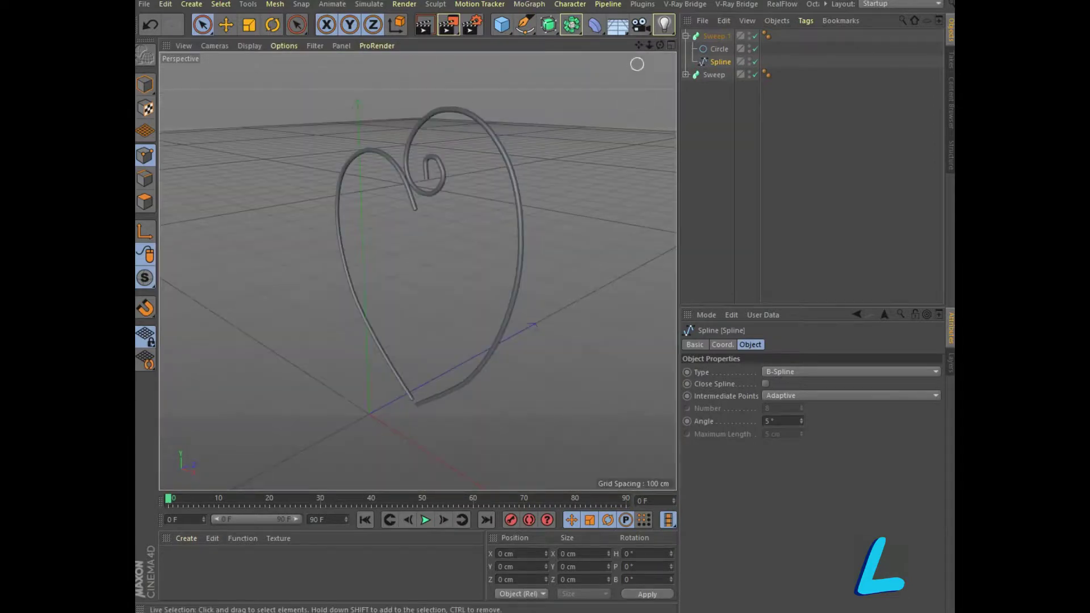
left_click_drag(659, 45, 636, 52)
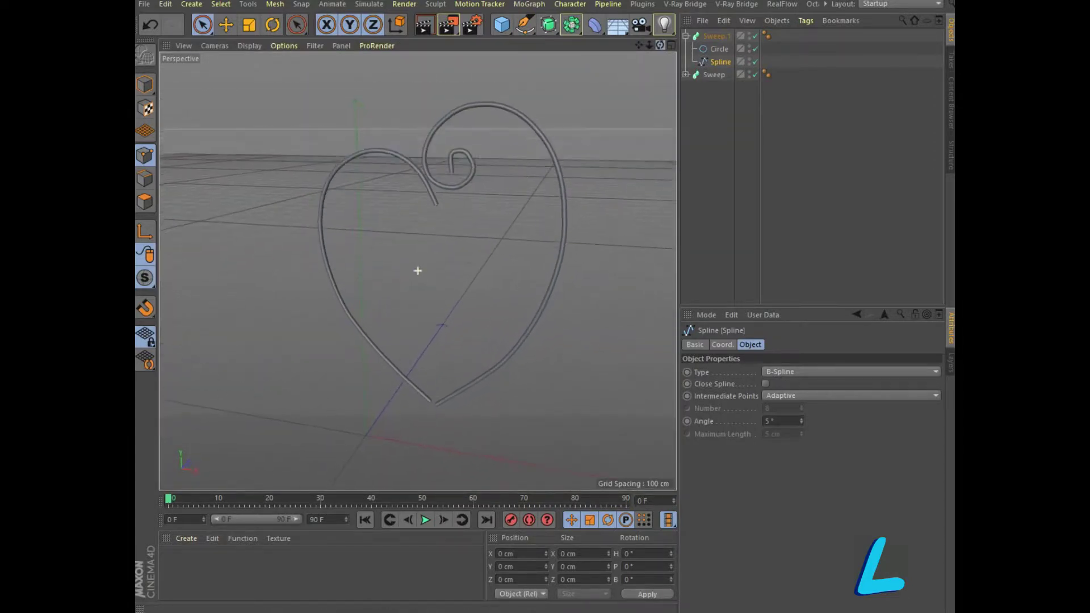
left_click(716, 36)
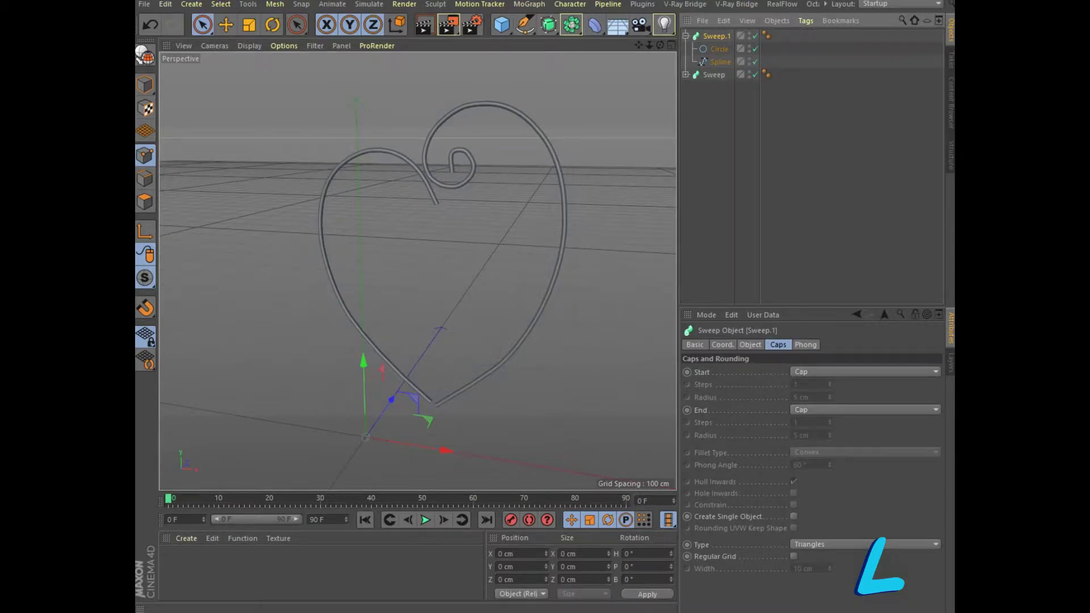
Step: Taper Sweep.1 by lowering the end of its Details scale curve
left_click(750, 344)
left_click(691, 495)
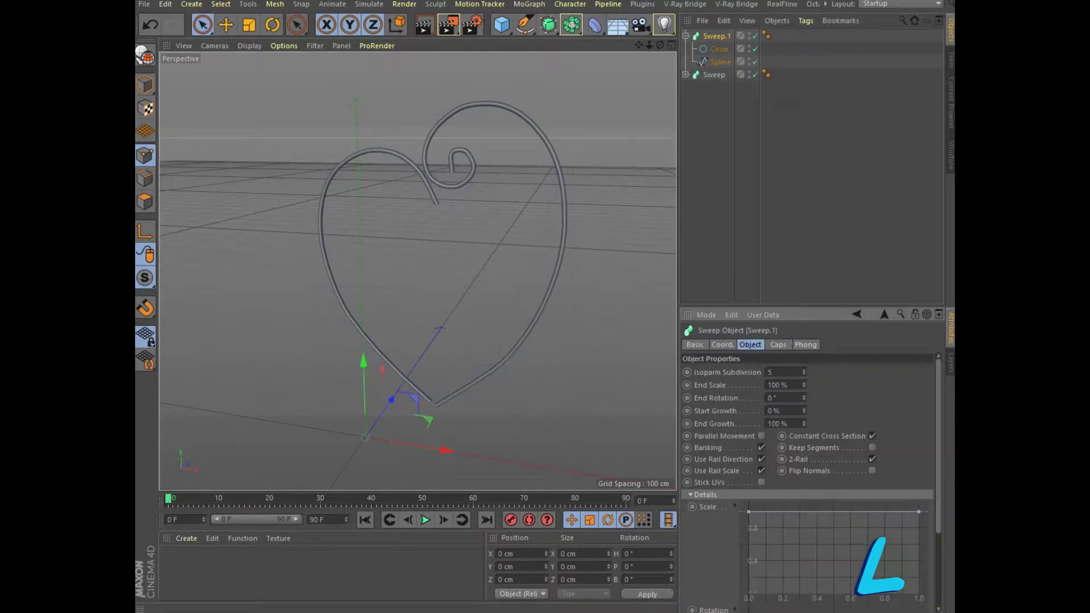
left_click_drag(748, 511, 770, 511)
left_click_drag(918, 511, 912, 550)
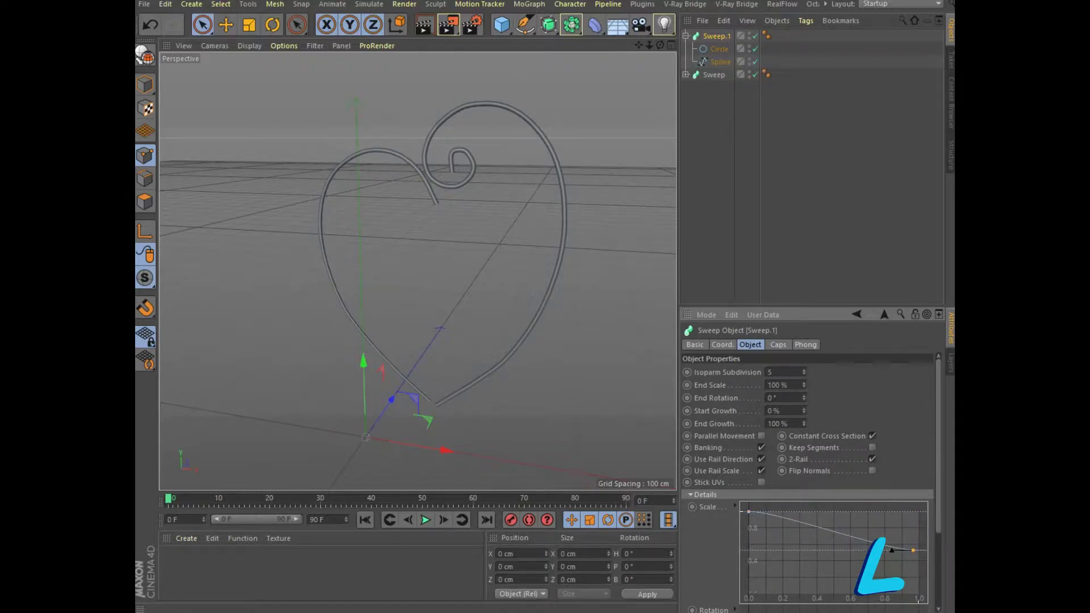
left_click_drag(913, 550, 910, 538)
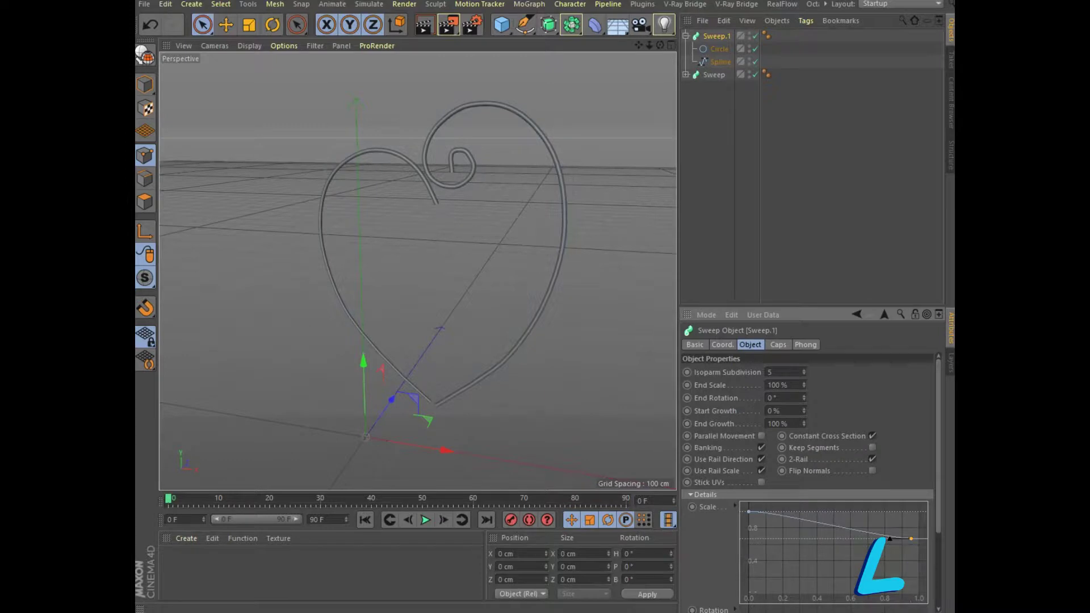
Step: Lower the original Sweep's scale curve endpoints likewise, then return to the maximized Front view
left_click(714, 74)
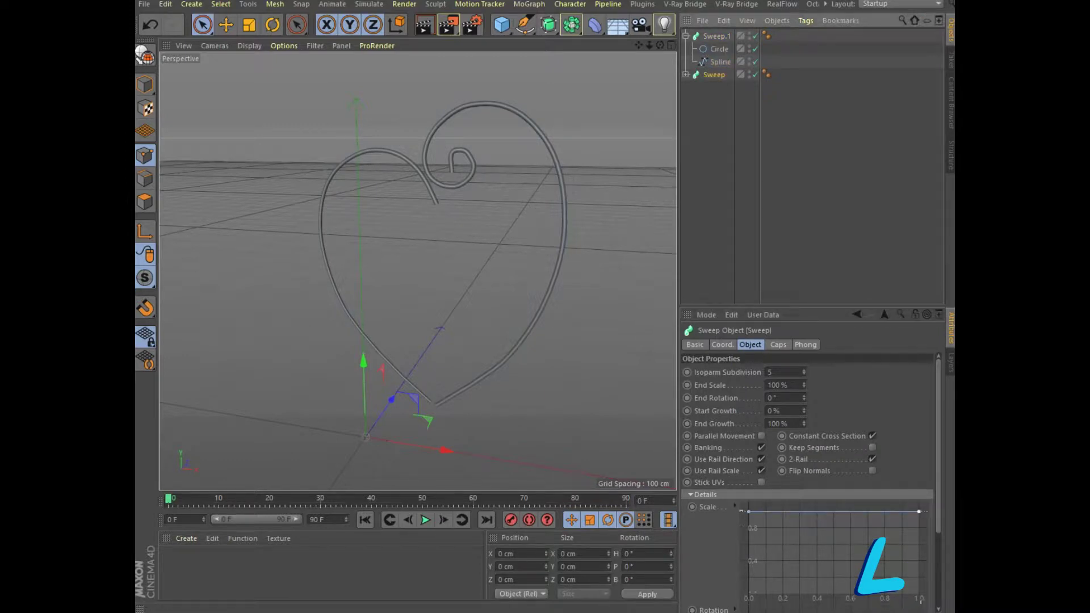
left_click_drag(918, 511, 915, 531)
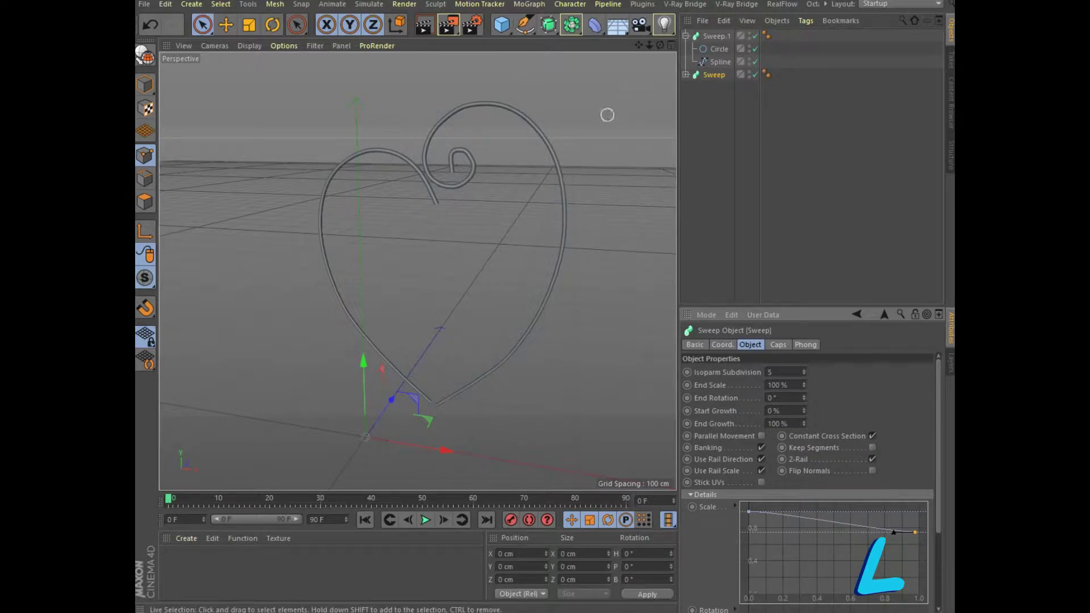
left_click_drag(748, 511, 749, 511)
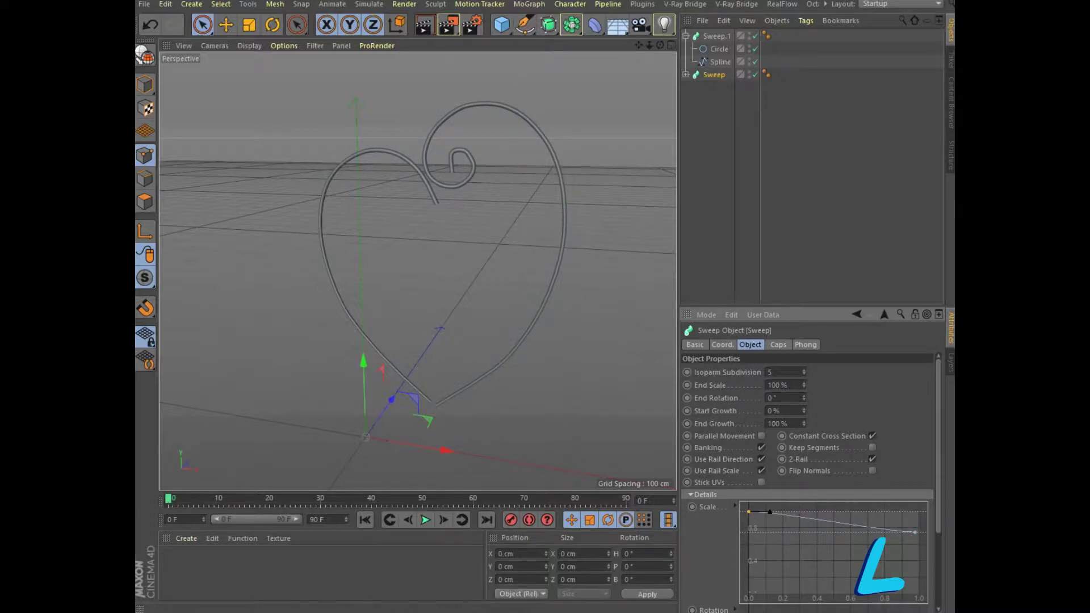
left_click(671, 45)
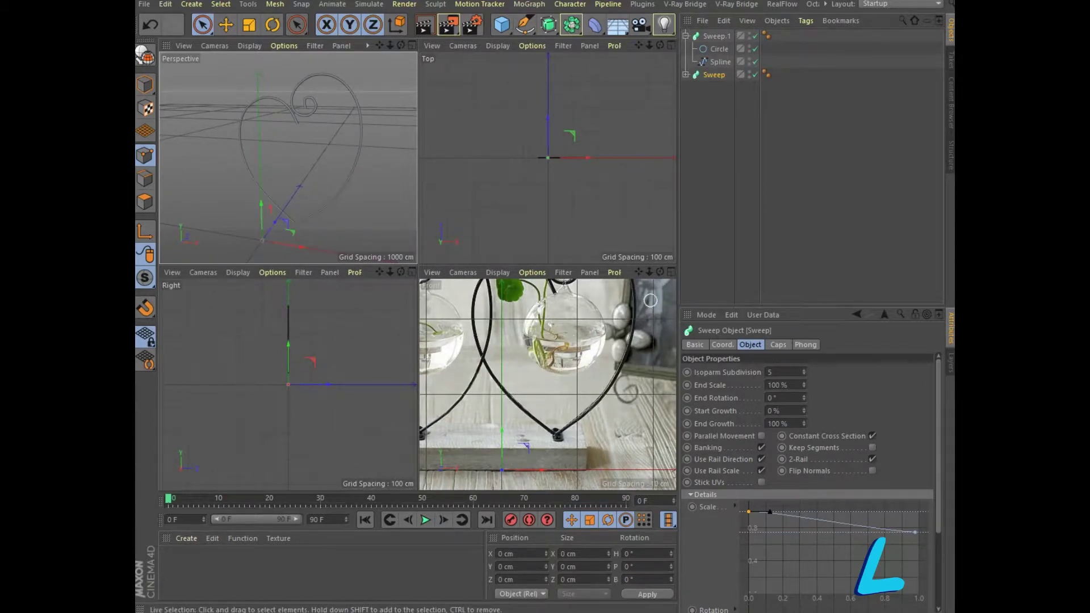
left_click(671, 272)
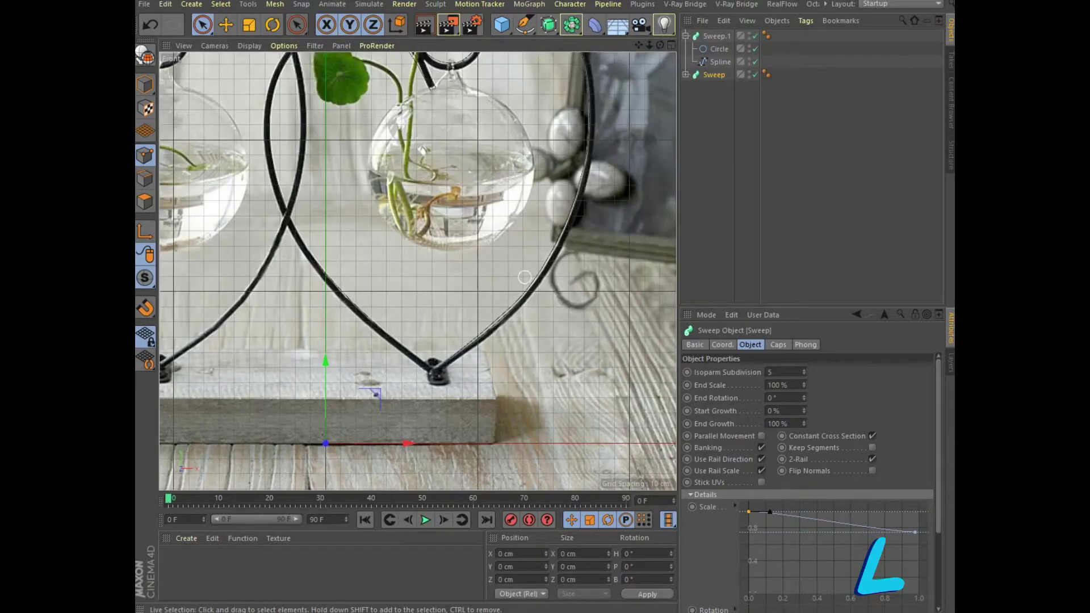
Step: Group both heart sweeps under a new Null
scroll(525, 277, "down", 4)
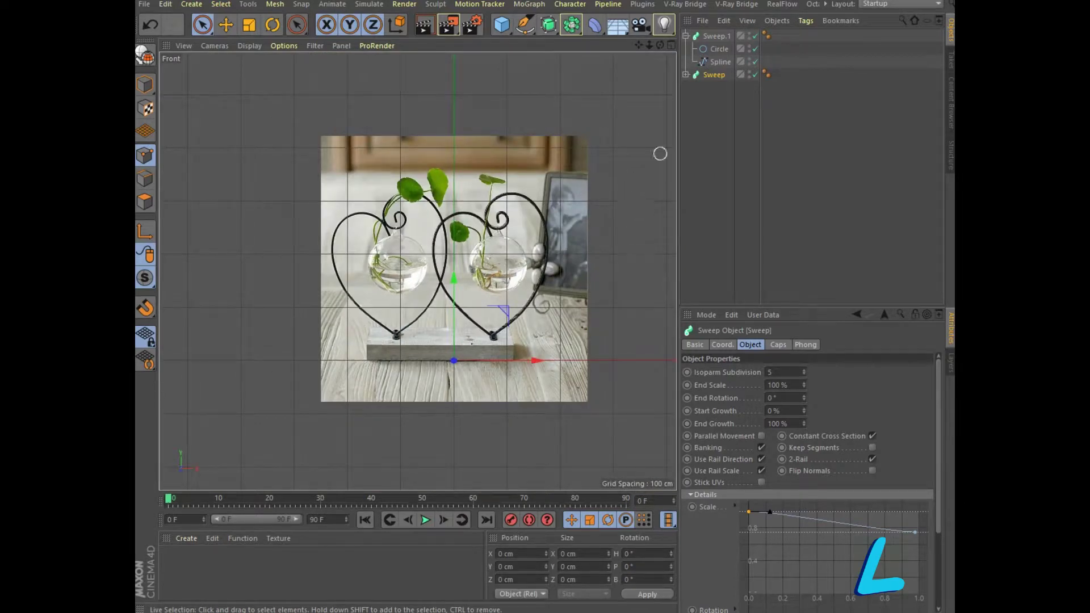
left_click(686, 35)
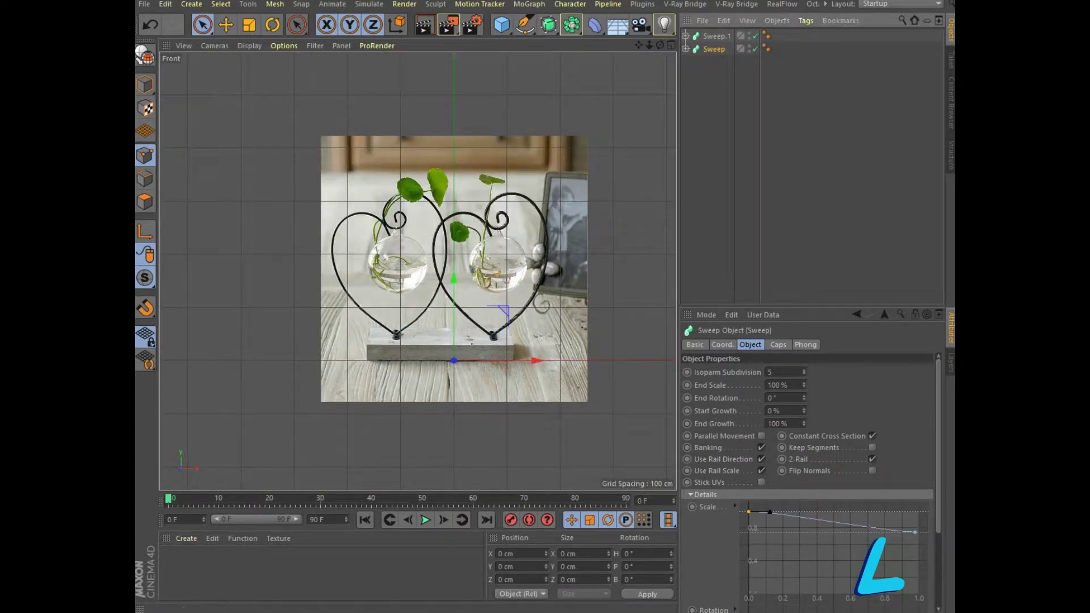
left_click(715, 36)
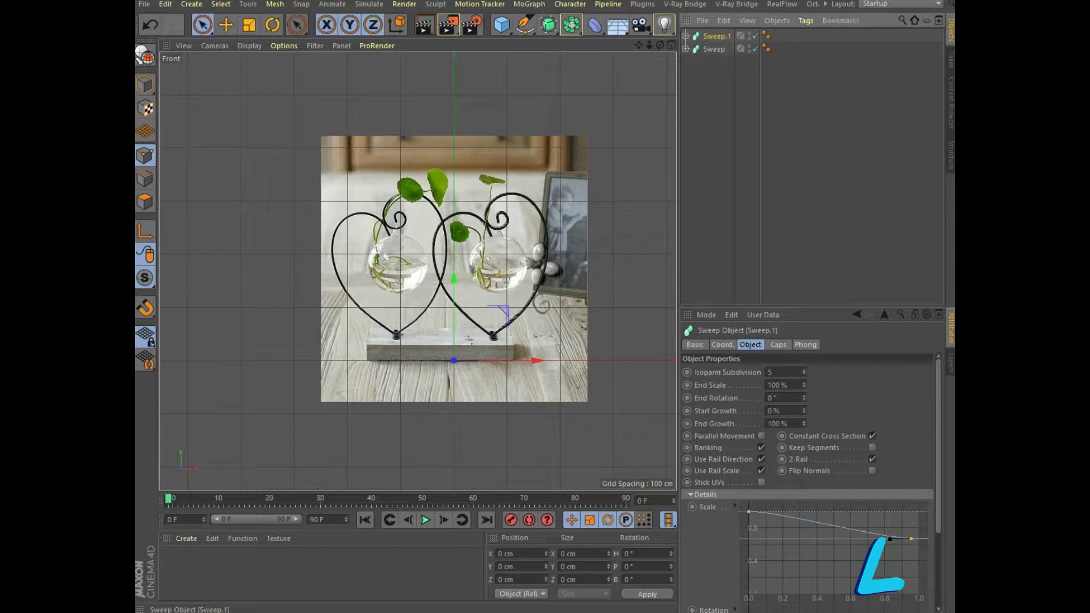
right_click(714, 48)
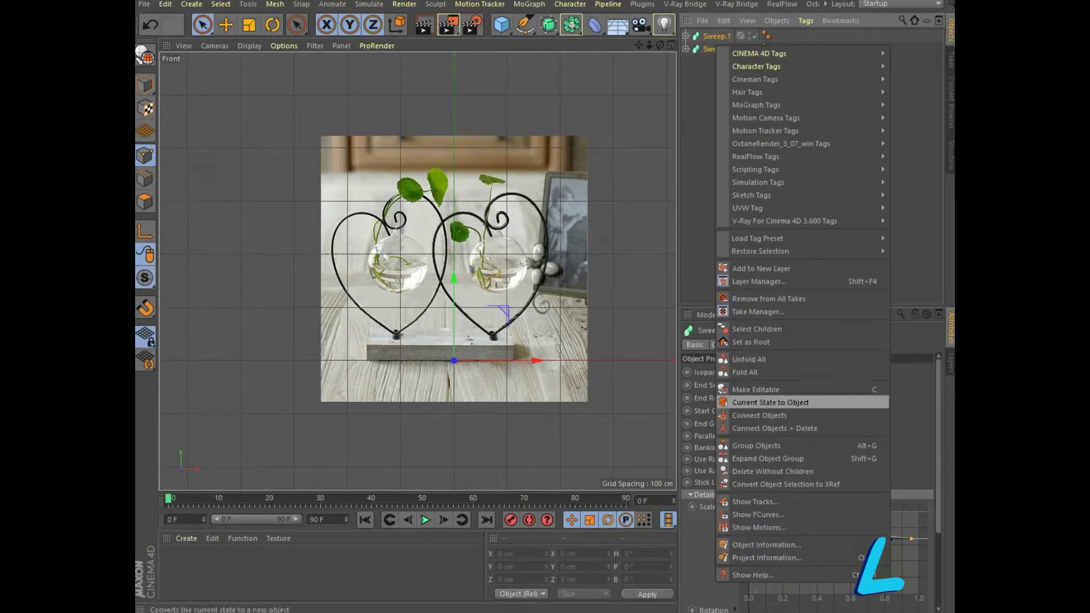
left_click(756, 446)
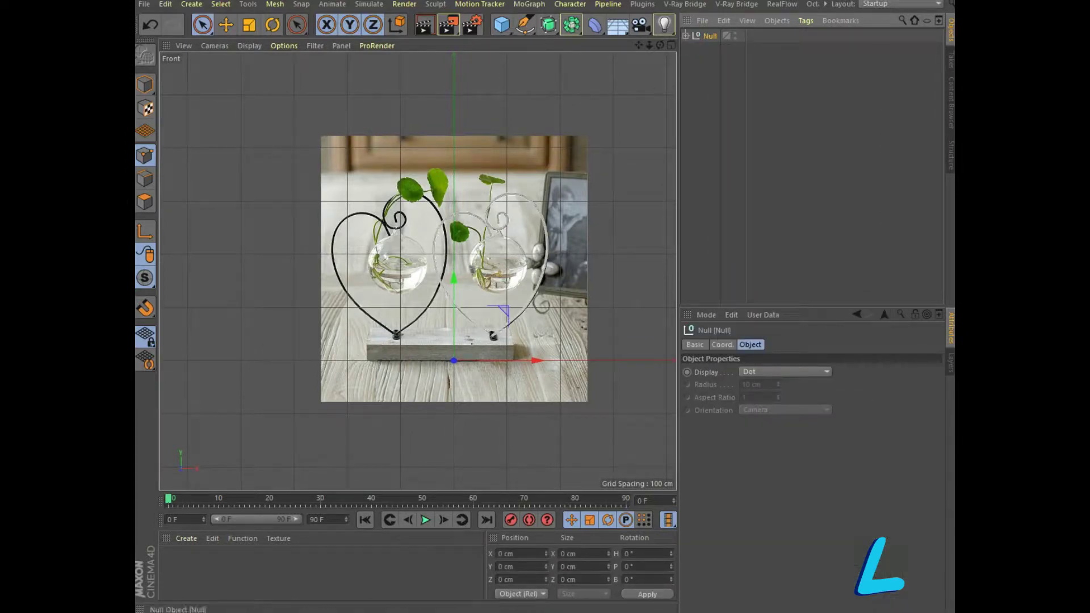
Step: Duplicate the heart group, move the copy to X −192.595 cm as the left heart, and add a Cube
key("ctrl+c")
key("ctrl+v")
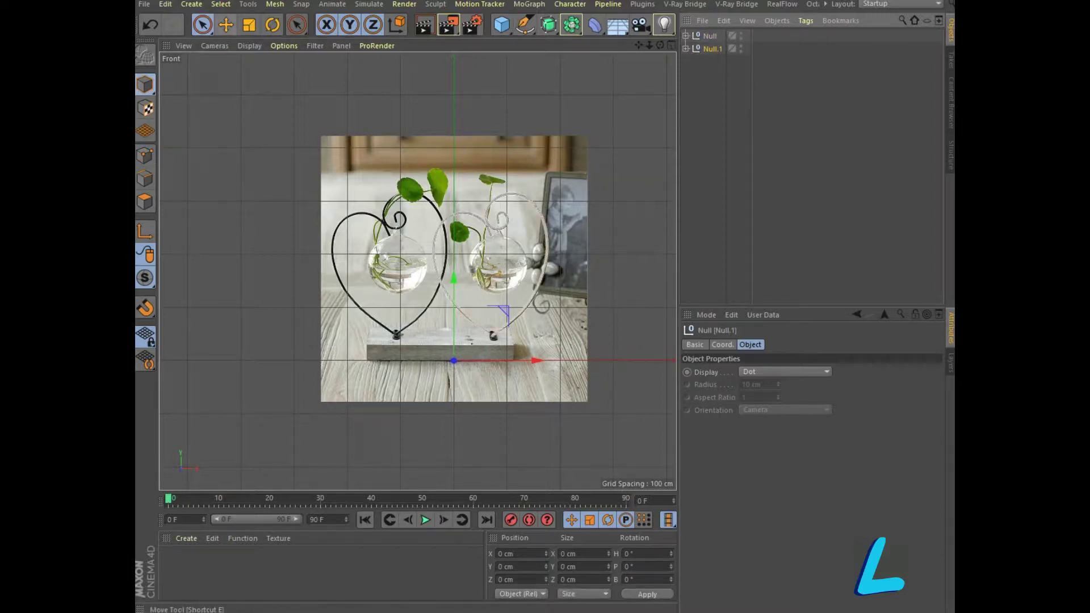
key("e")
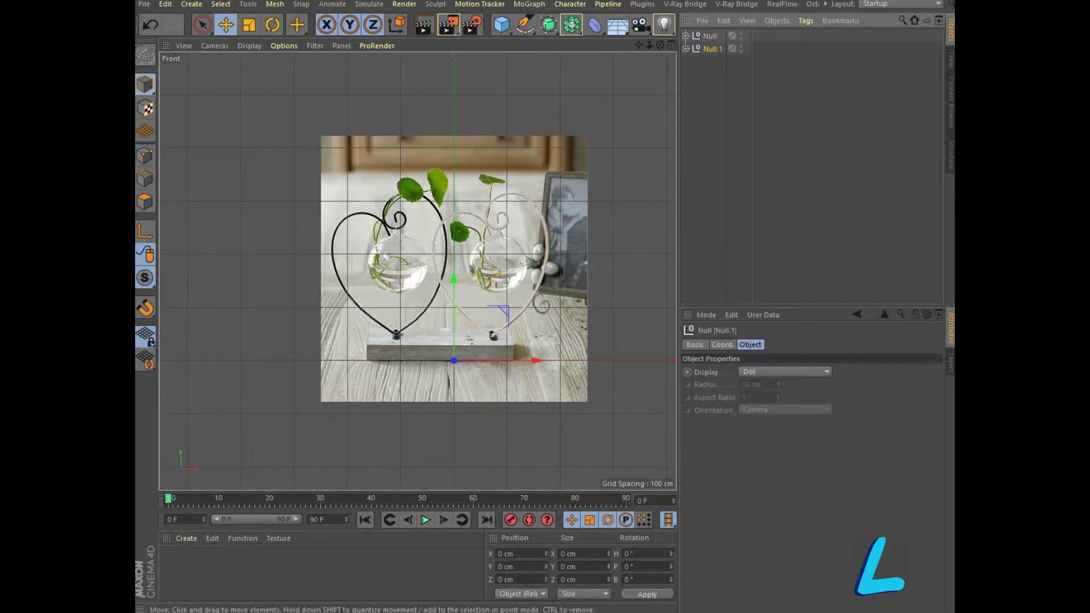
left_click_drag(536, 359, 434, 359)
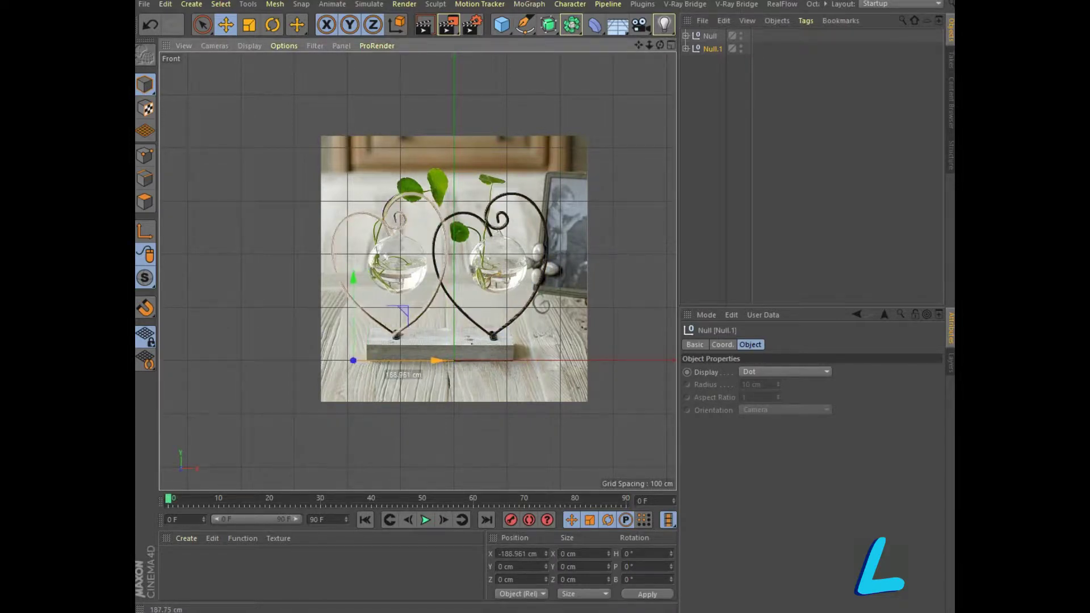
left_click_drag(435, 360, 434, 359)
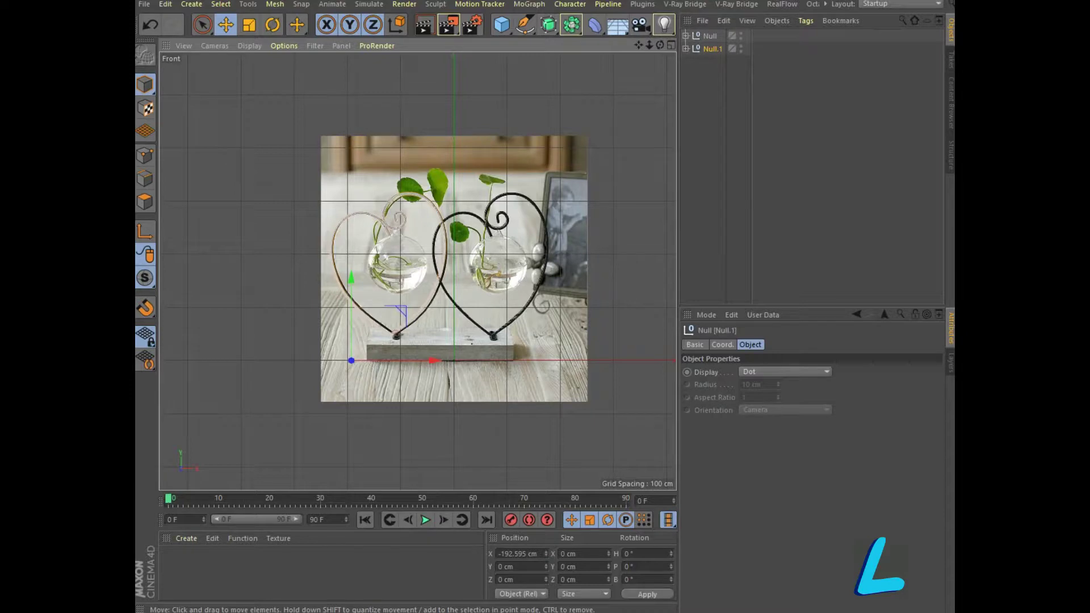
left_click_drag(501, 25, 597, 42)
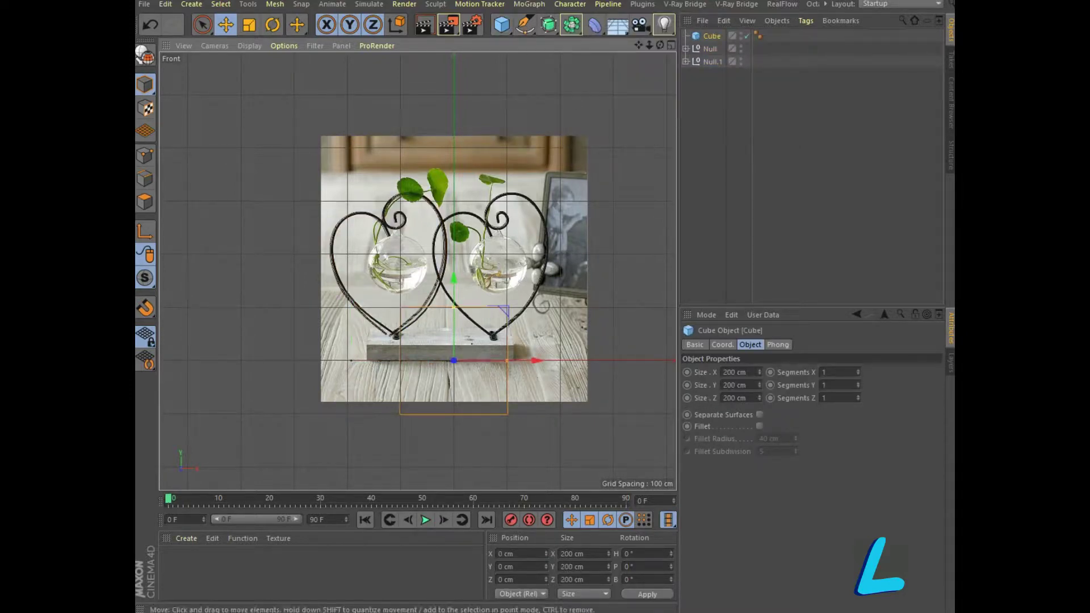
Step: Resize the cube to a 290 × 36 × 87 cm slab beneath both hearts
left_click_drag(453, 306, 453, 351)
left_click_drag(453, 280, 453, 269)
left_click_drag(507, 350, 534, 351)
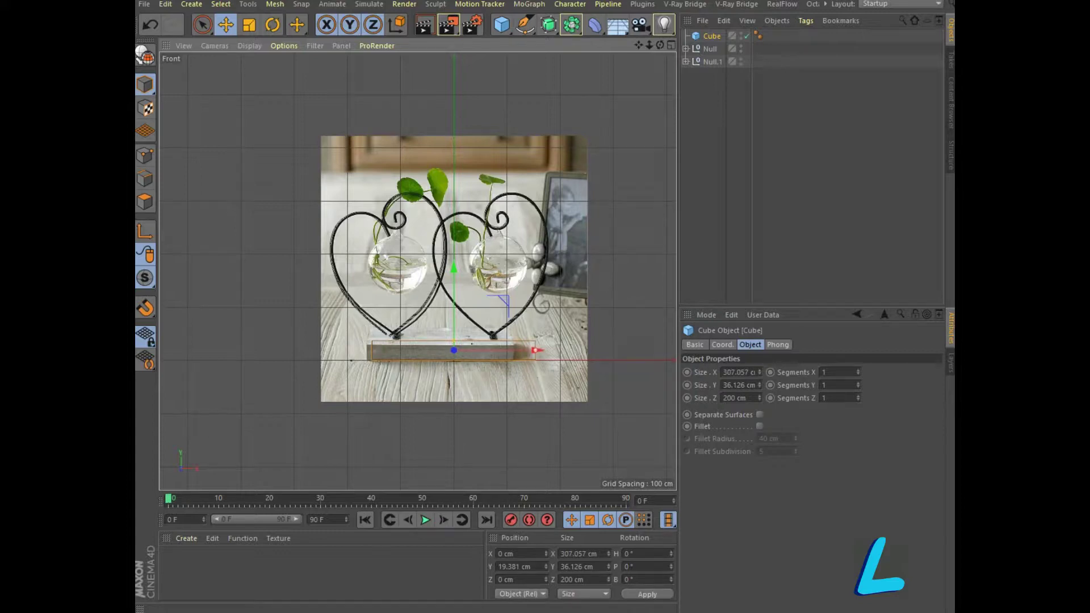
left_click_drag(533, 350, 528, 357)
left_click(671, 44)
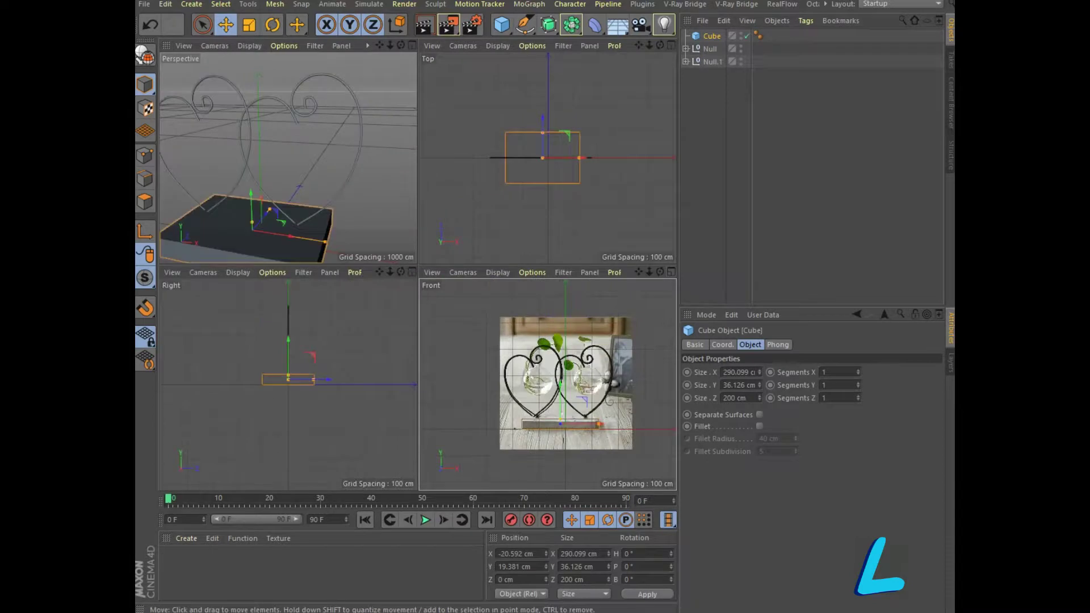
left_click_drag(269, 209, 260, 220)
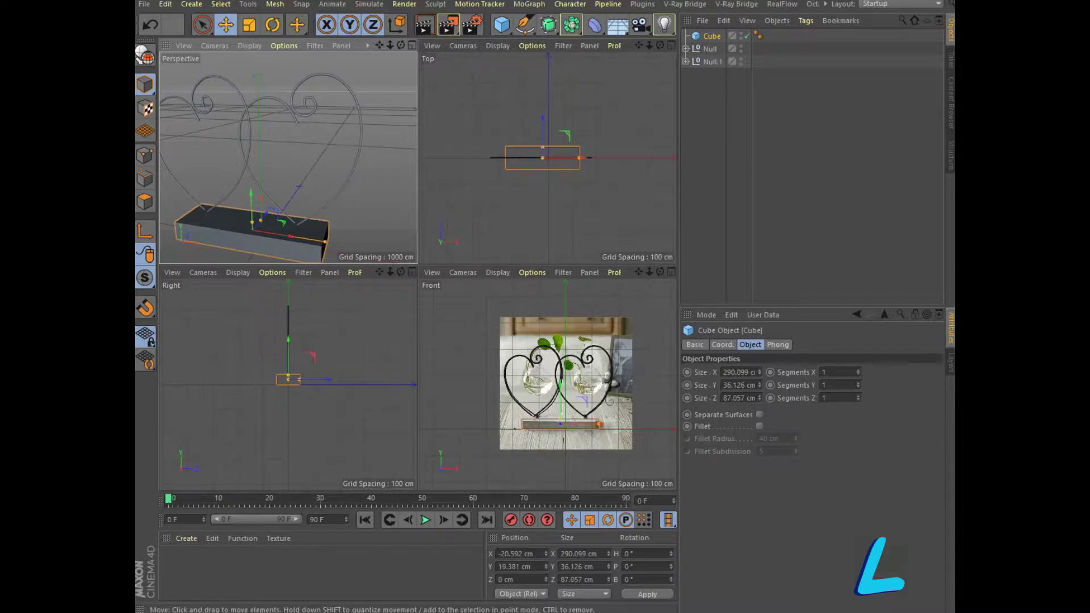
middle_click(450, 286)
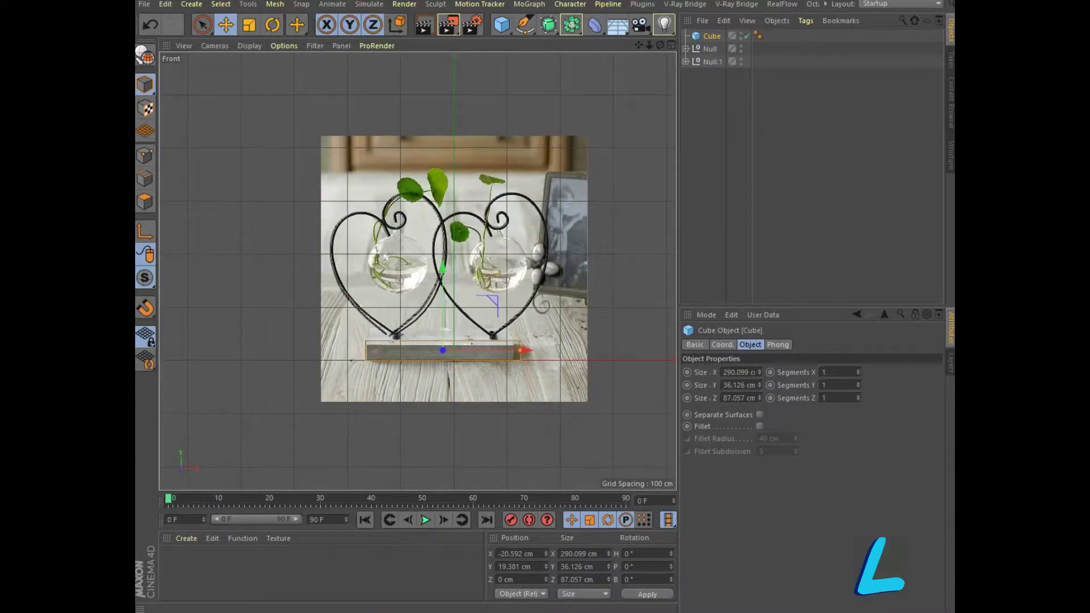
Step: Nudge the left heart group Null.1 slightly right along X to line up with the reference
scroll(450, 285, "up", 5)
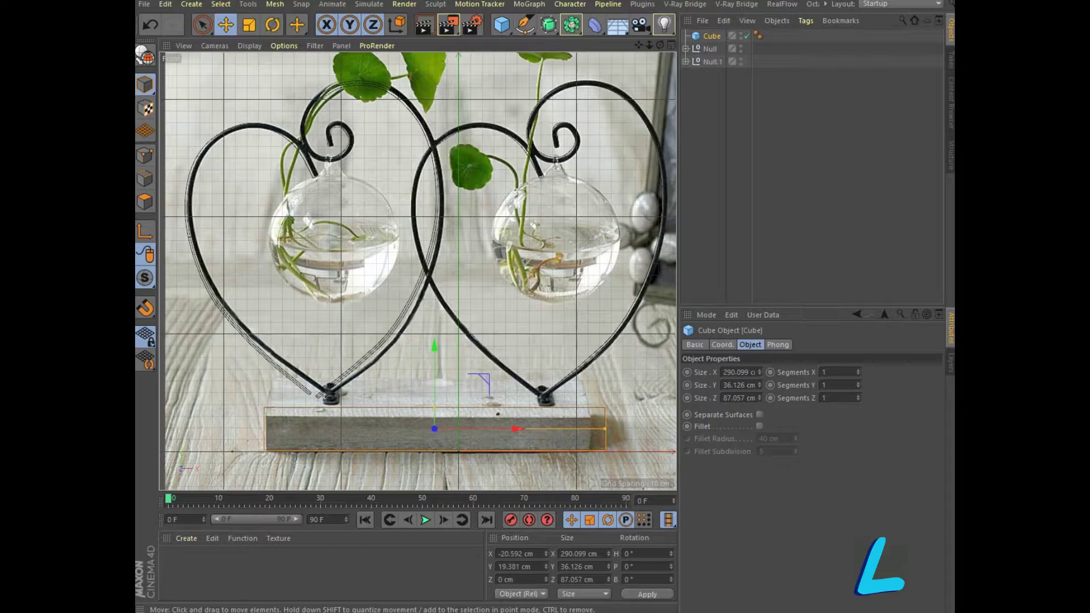
left_click(709, 62)
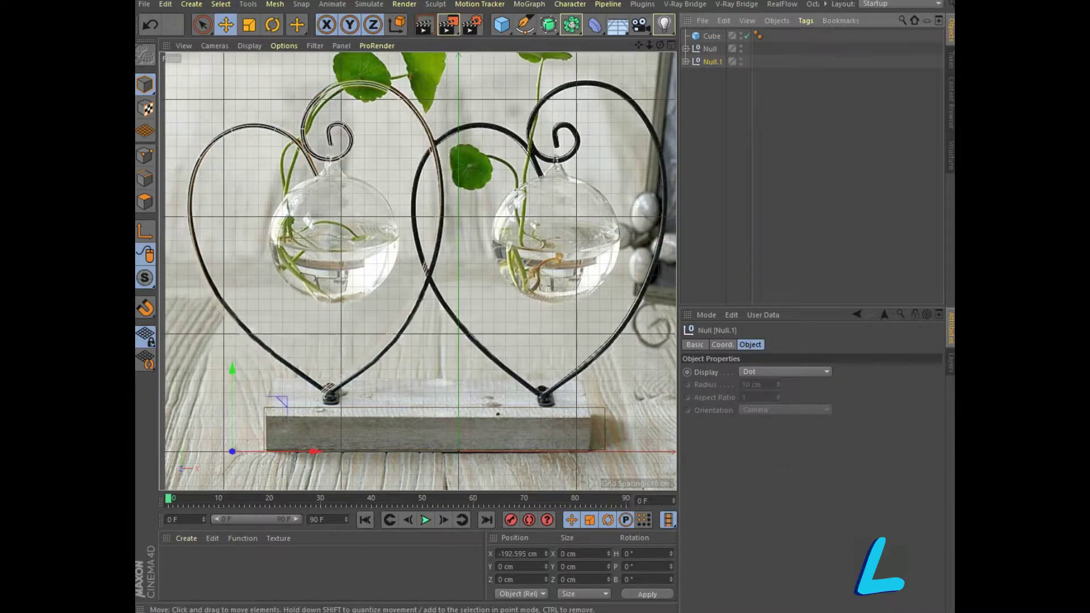
left_click_drag(314, 452, 321, 452)
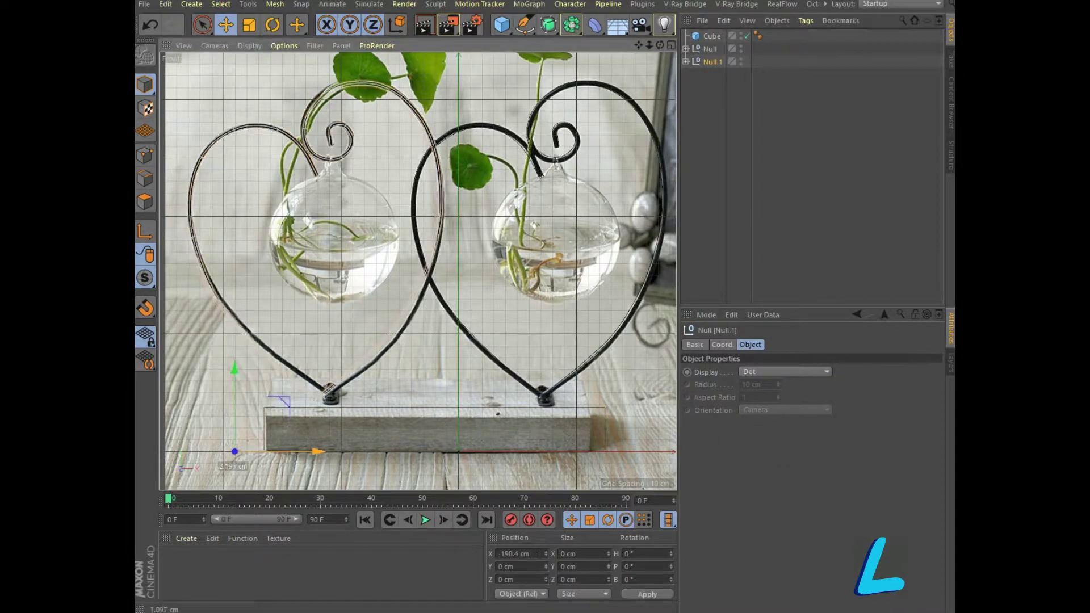
left_click_drag(321, 451, 320, 451)
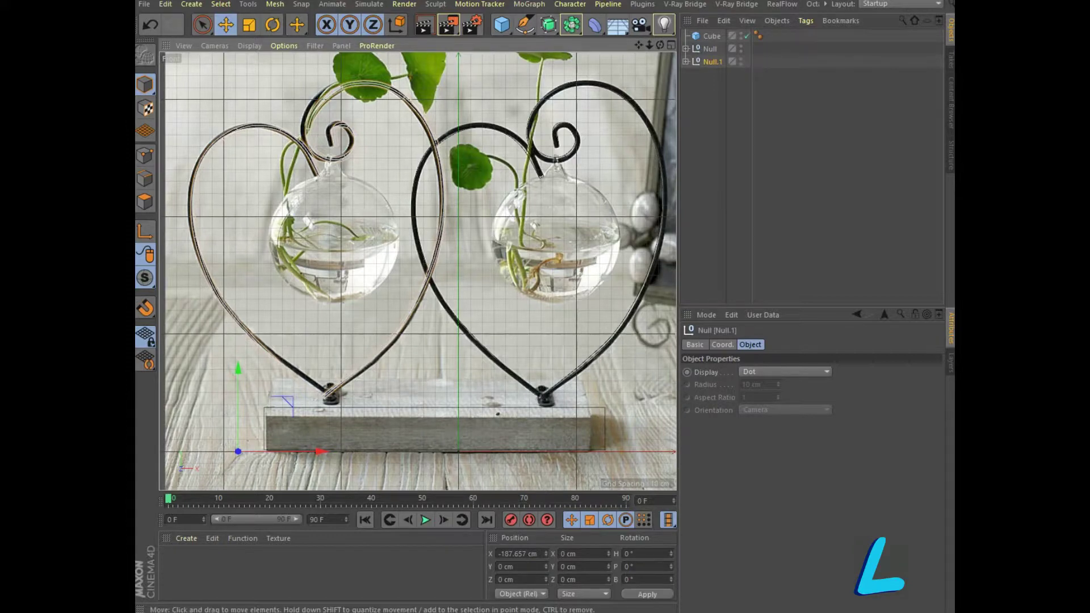
left_click(709, 49)
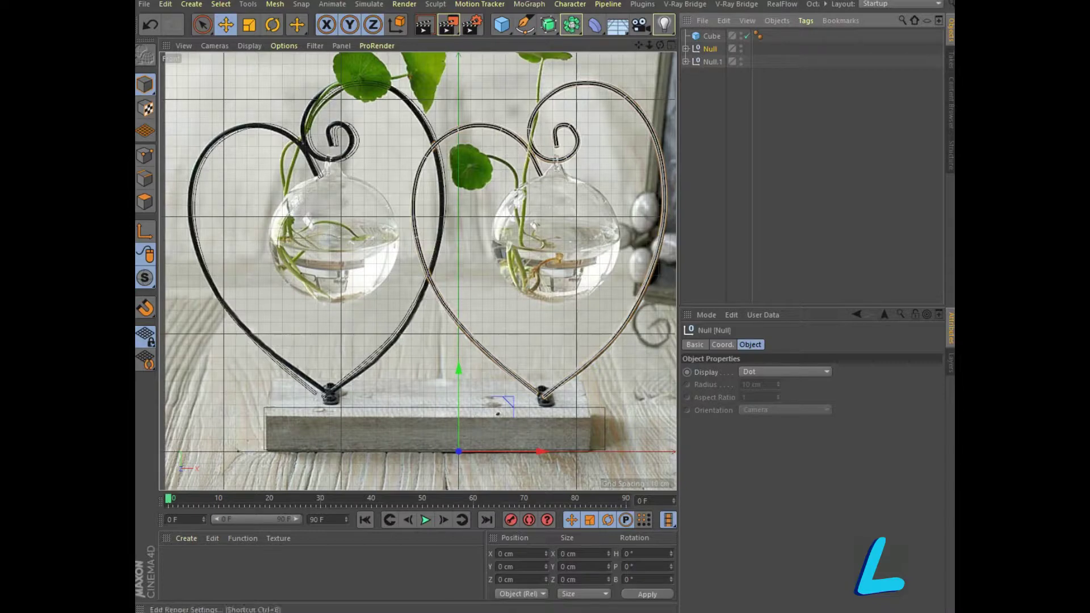
left_click(502, 25)
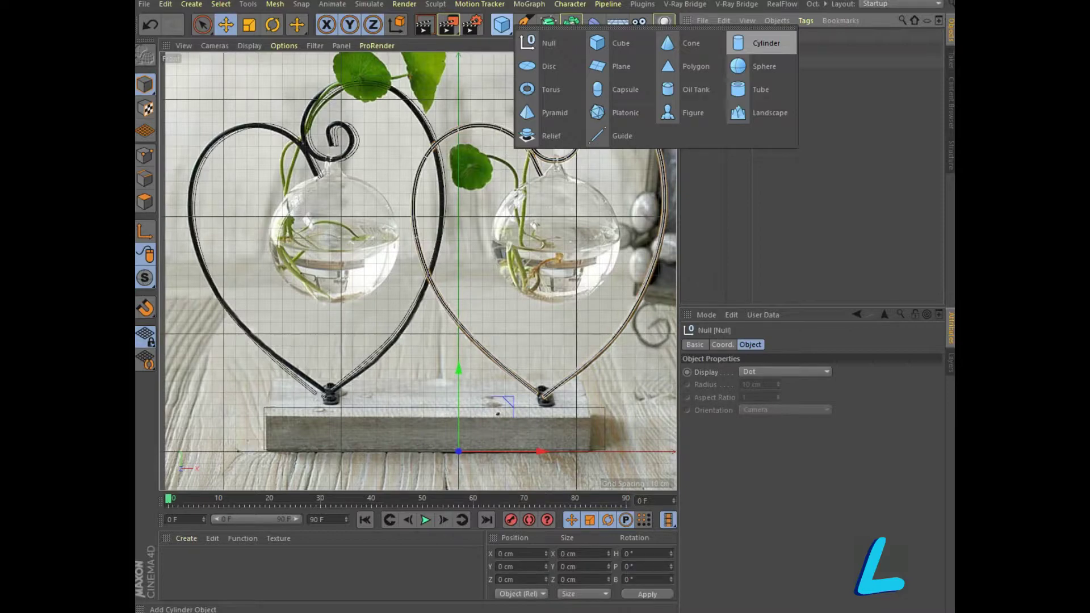
Step: Add a capsule with about 8.6 cm radius and 50 cm height, oriented along Z
left_click(619, 89)
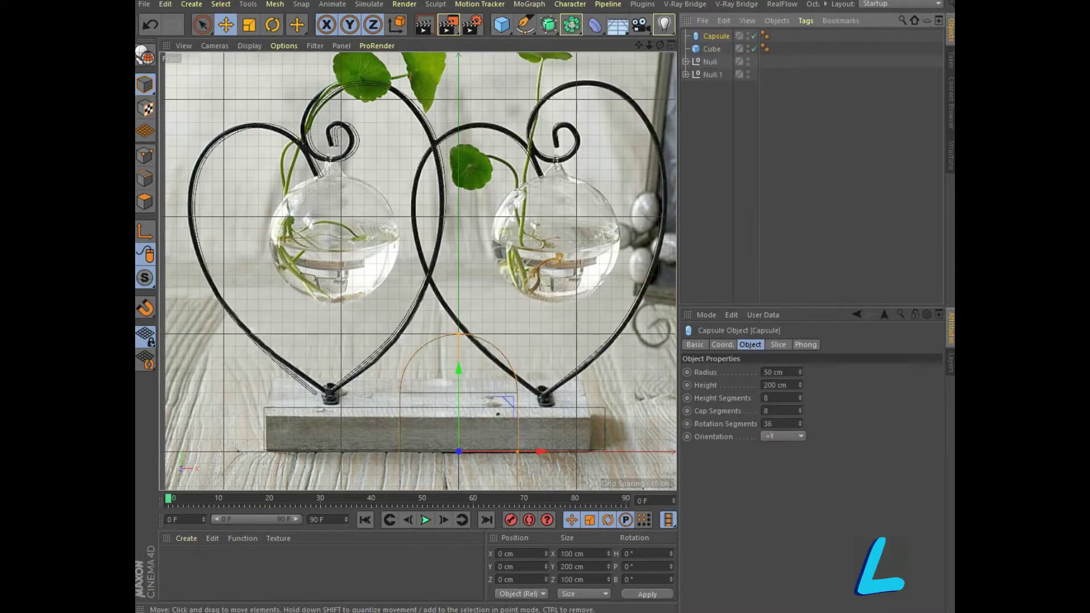
scroll(508, 272, "down", 3)
left_click_drag(513, 361, 489, 361)
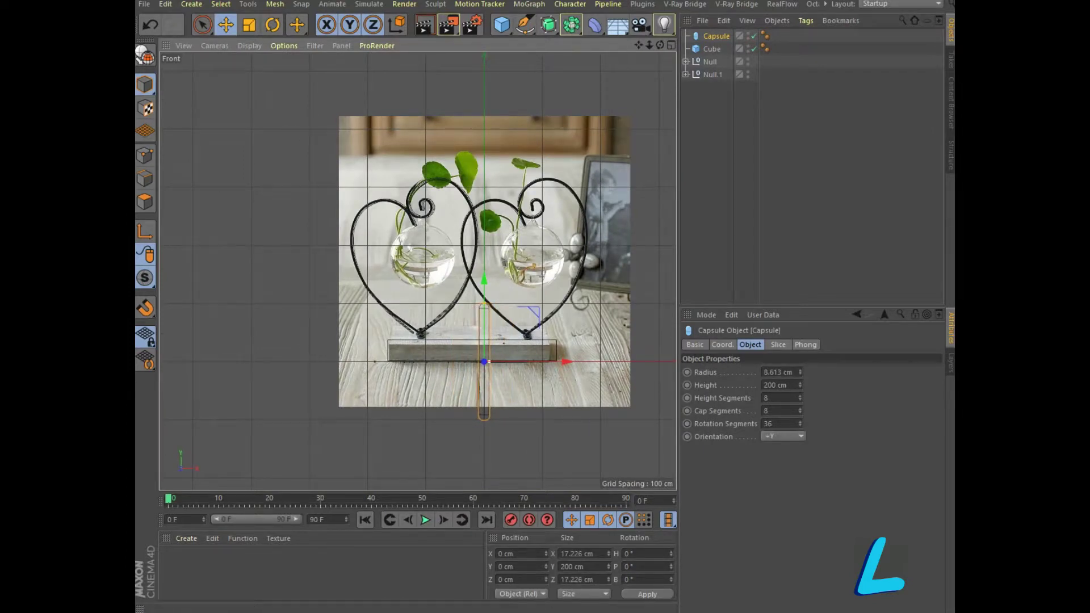
double_click(770, 385)
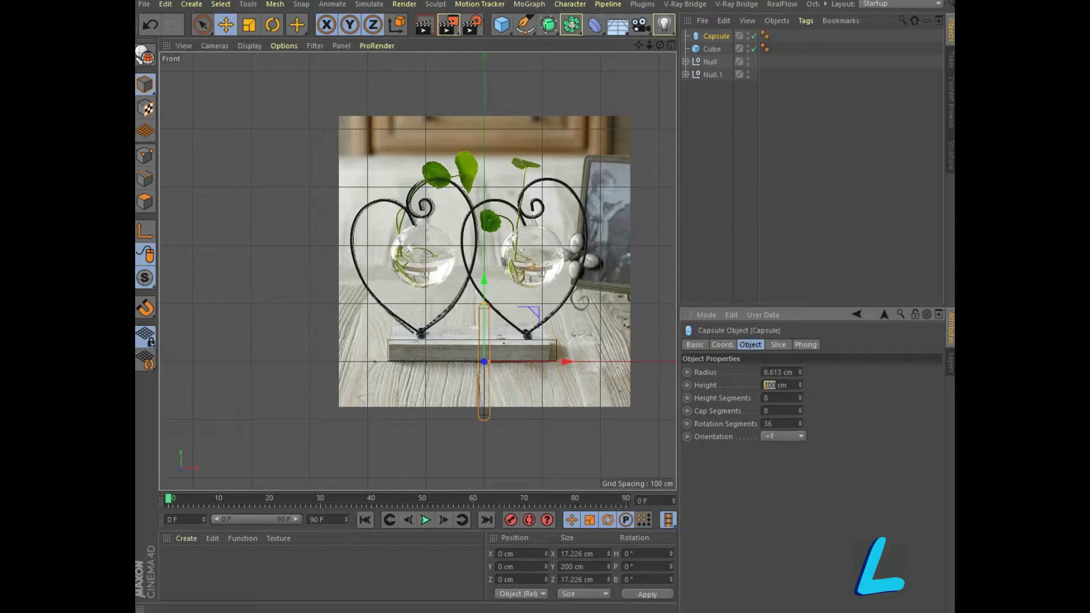
type("5")
key("Return")
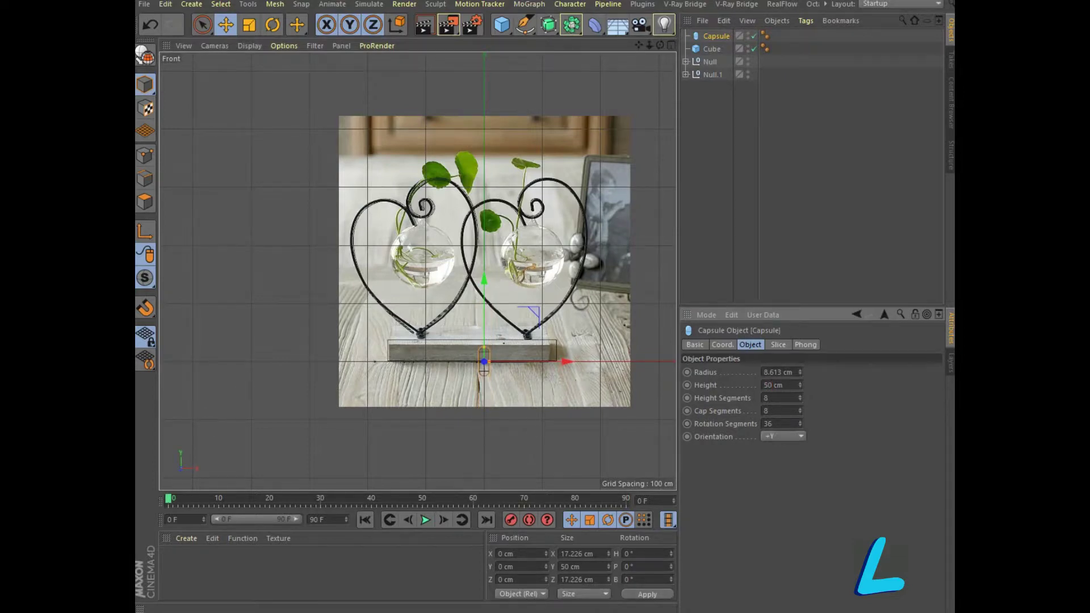
left_click(782, 435)
left_click(770, 500)
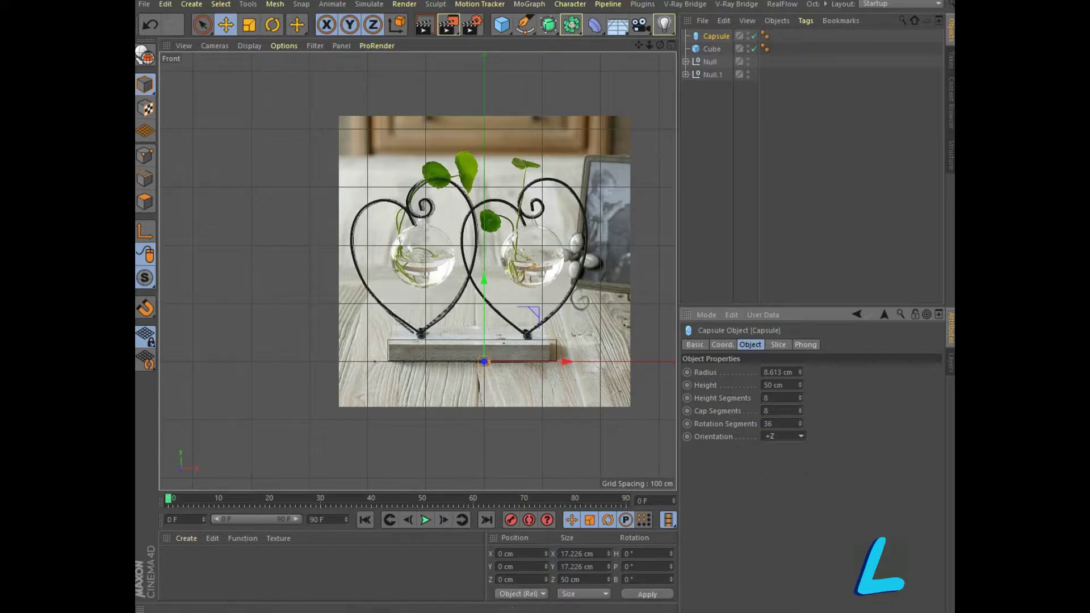
Step: Raise the capsule, make it editable, and flatten it vertically with a Y-only scale
key("F5")
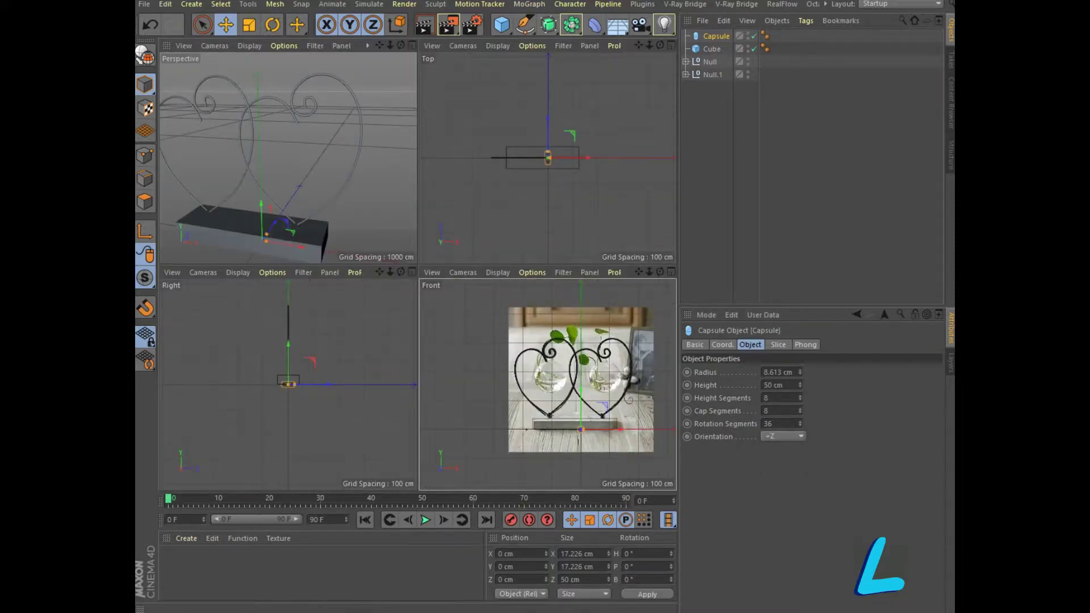
left_click_drag(289, 344, 288, 331)
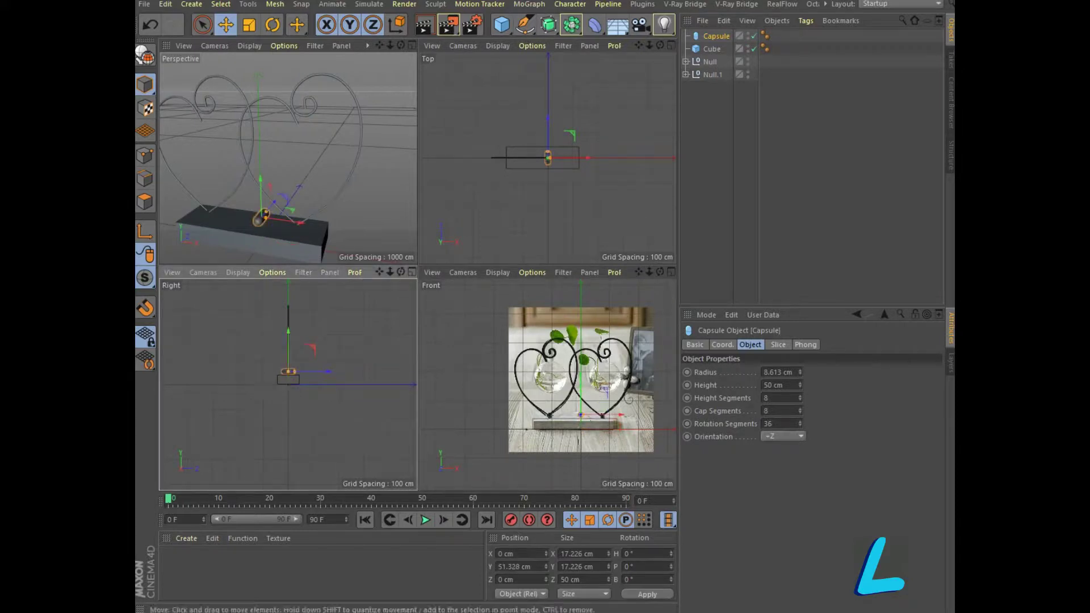
key("F1")
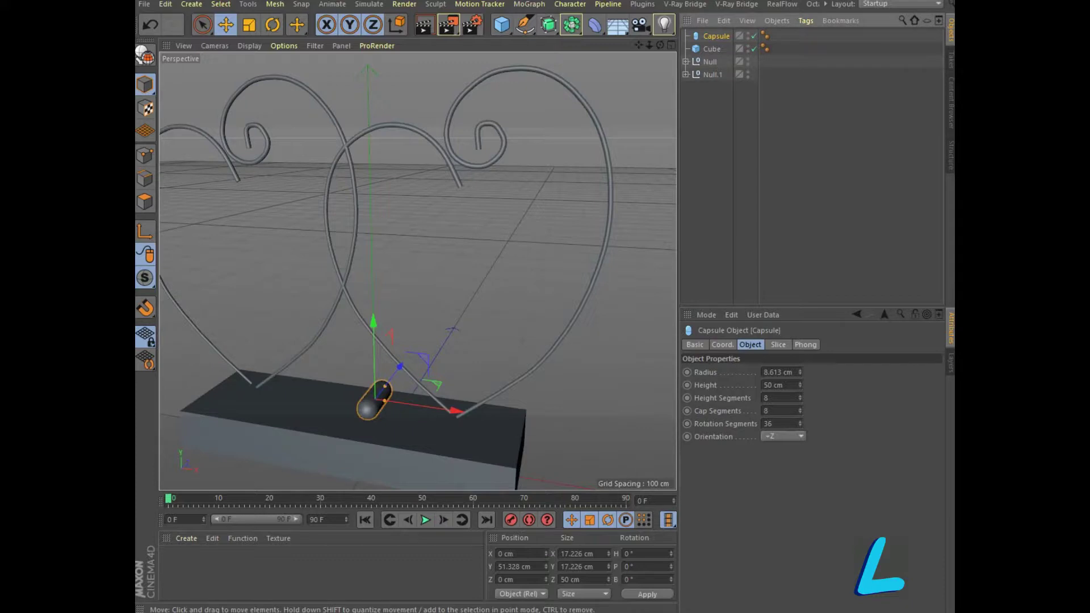
left_click(145, 56)
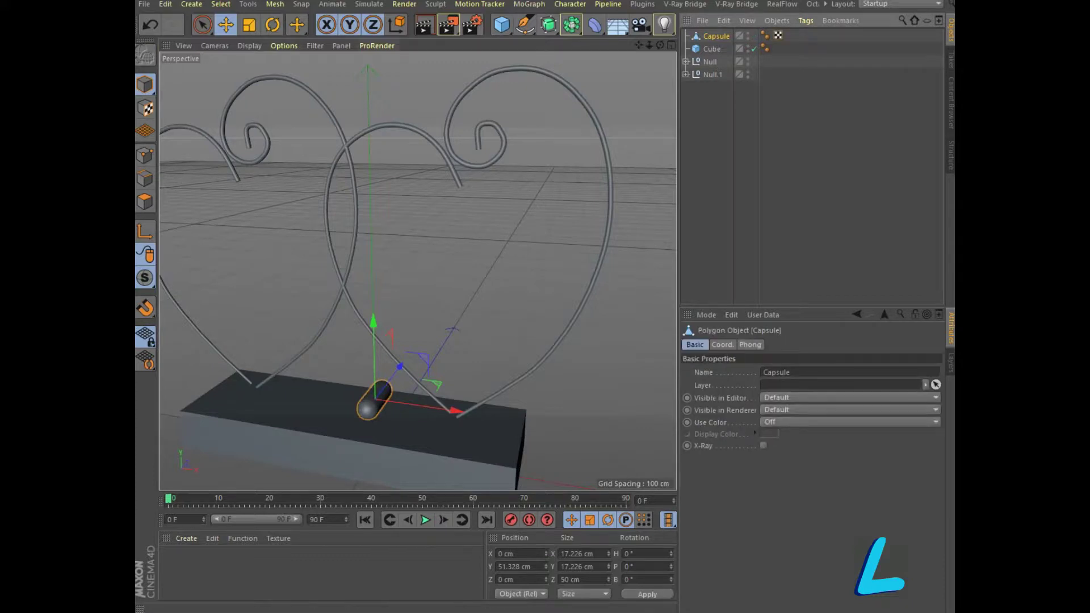
left_click(373, 25)
left_click(327, 25)
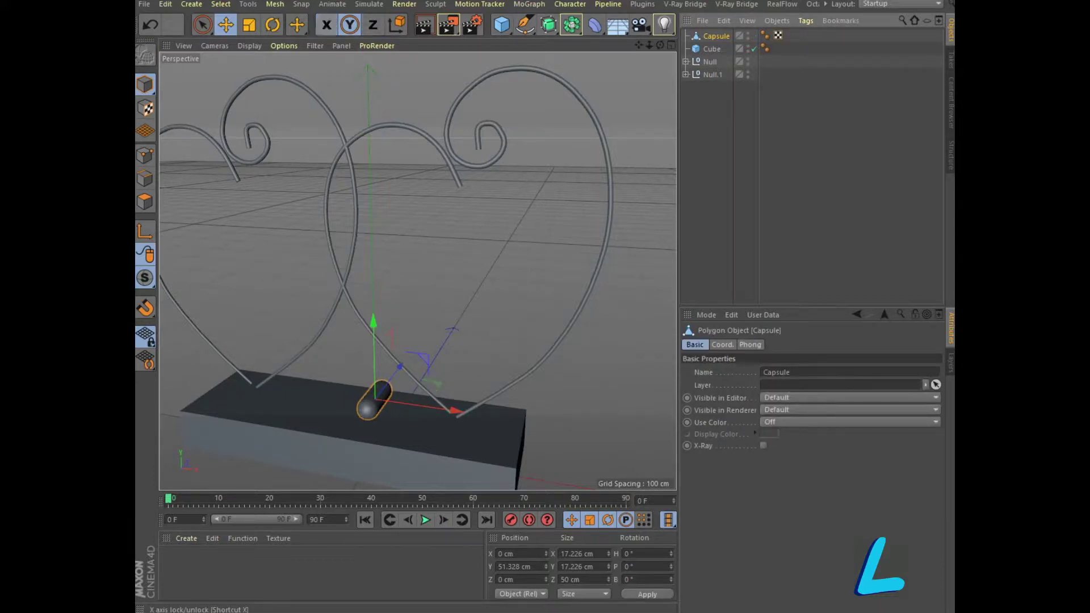
left_click(248, 25)
left_click_drag(373, 318, 373, 367)
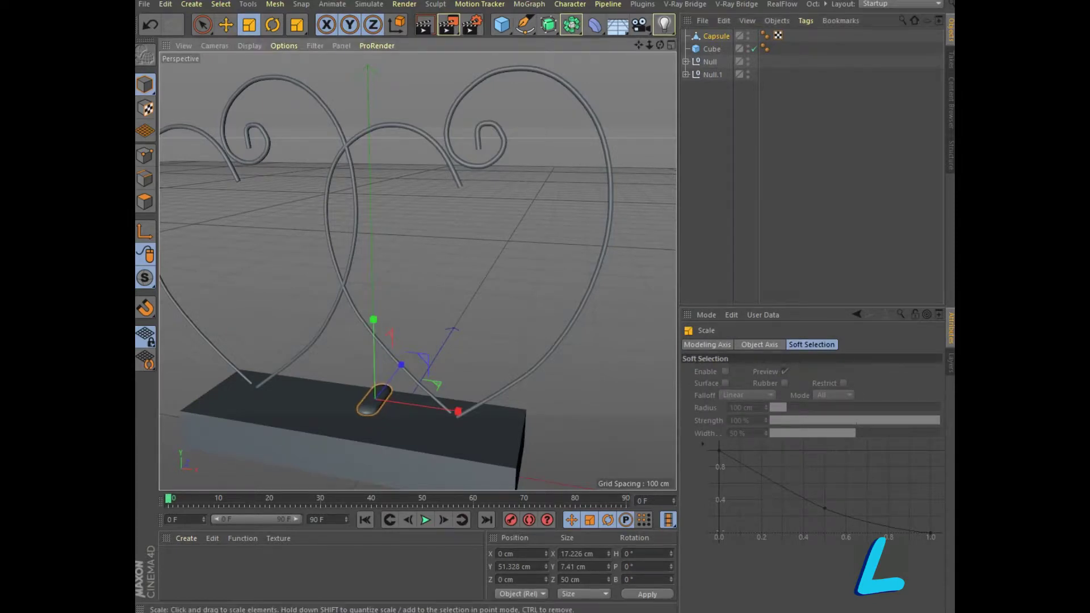
Step: Move the capsule to about X -116.8 cm, Y 37.3 cm, onto the base
key("x")
key("e")
key("z")
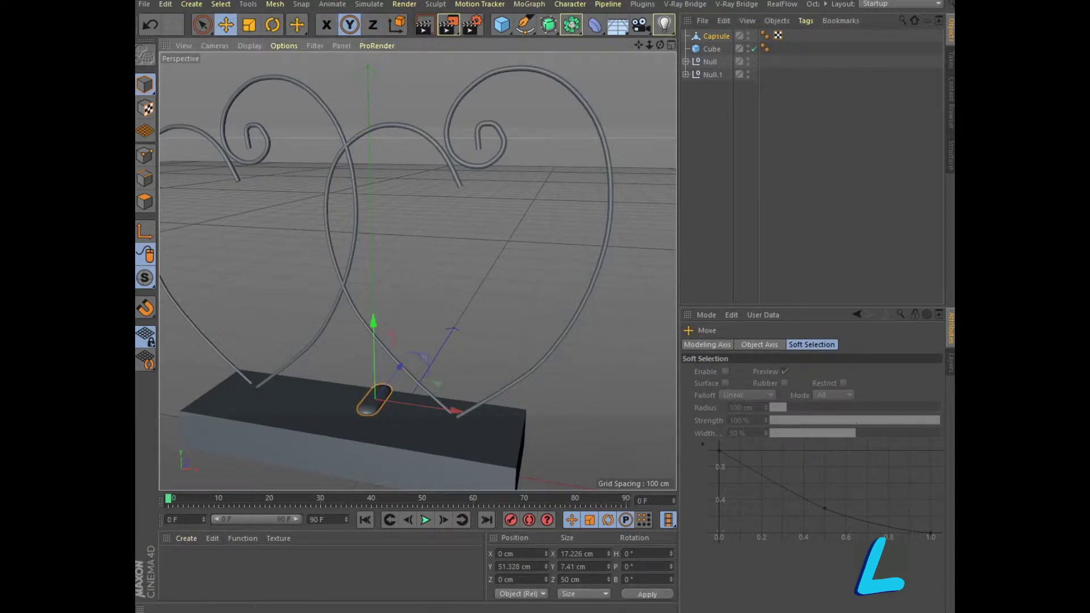
left_click_drag(451, 407, 309, 397)
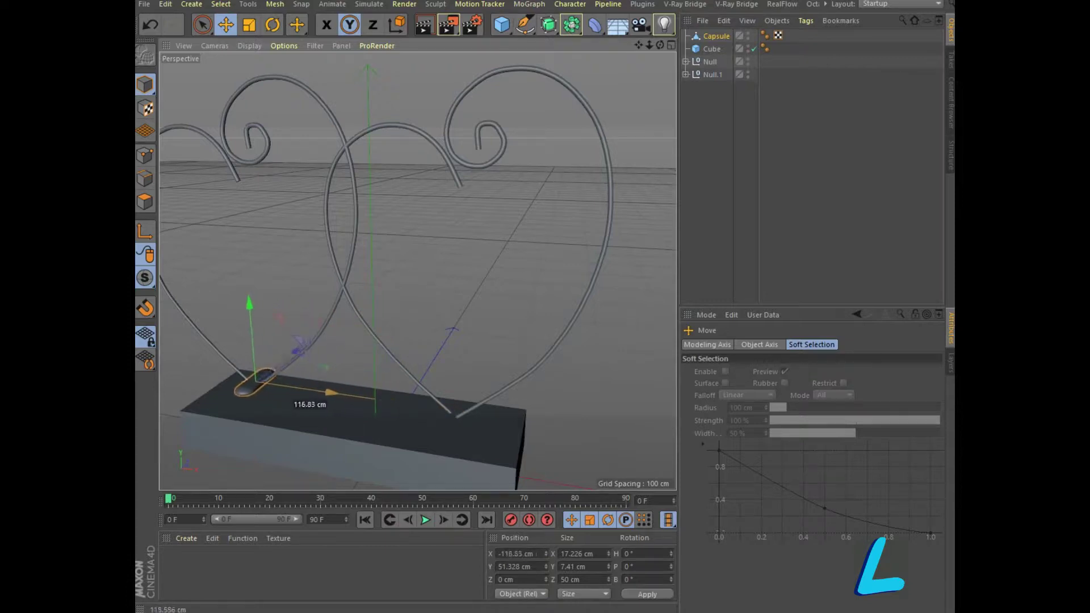
left_click_drag(251, 375, 261, 396)
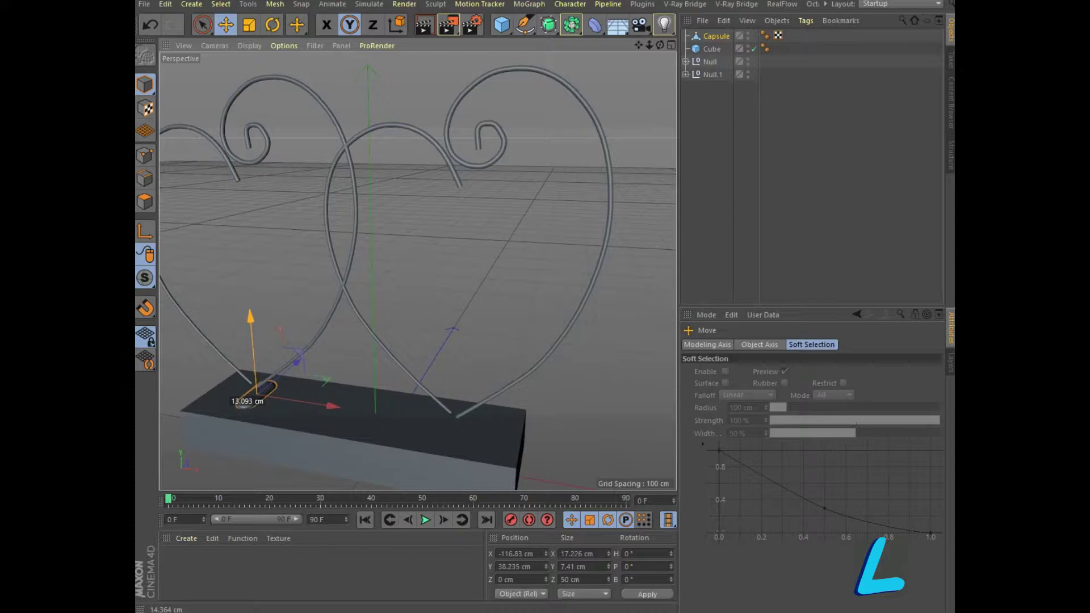
left_click_drag(243, 404, 243, 404)
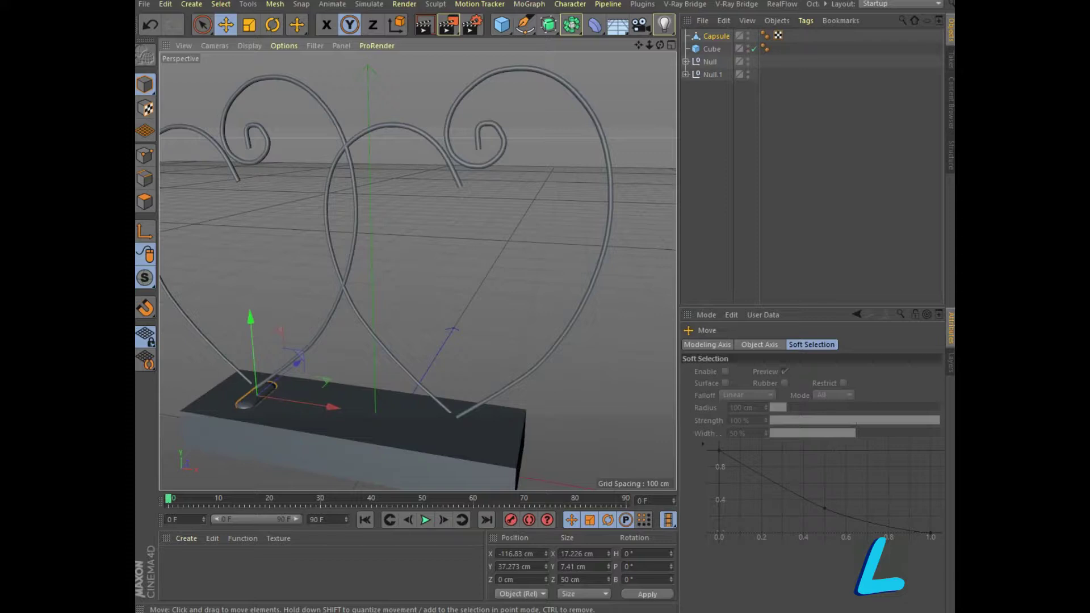
left_click(709, 61)
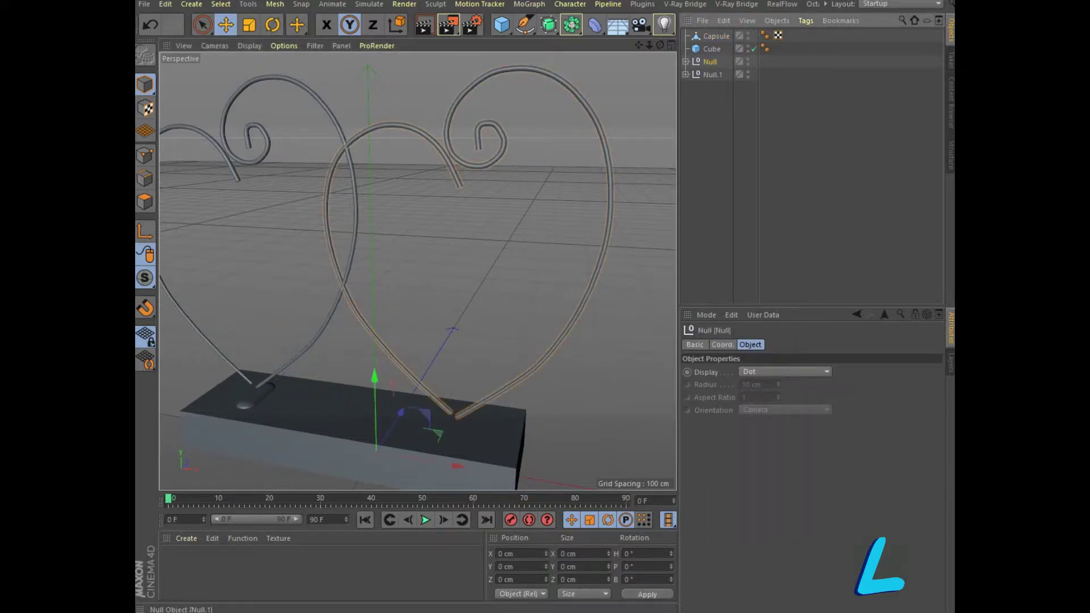
Step: Shift and lower Null.1 onto the base, then nudge the capsule to X -114.055 cm
left_click(220, 352)
left_click_drag(268, 433, 273, 434)
left_click_drag(192, 344, 194, 354)
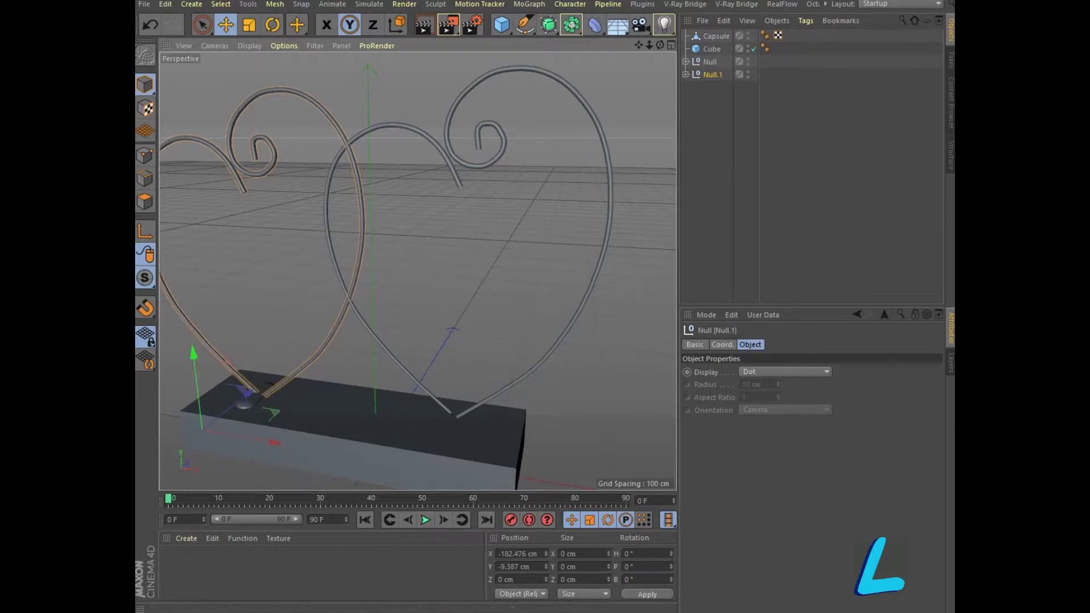
left_click(714, 36)
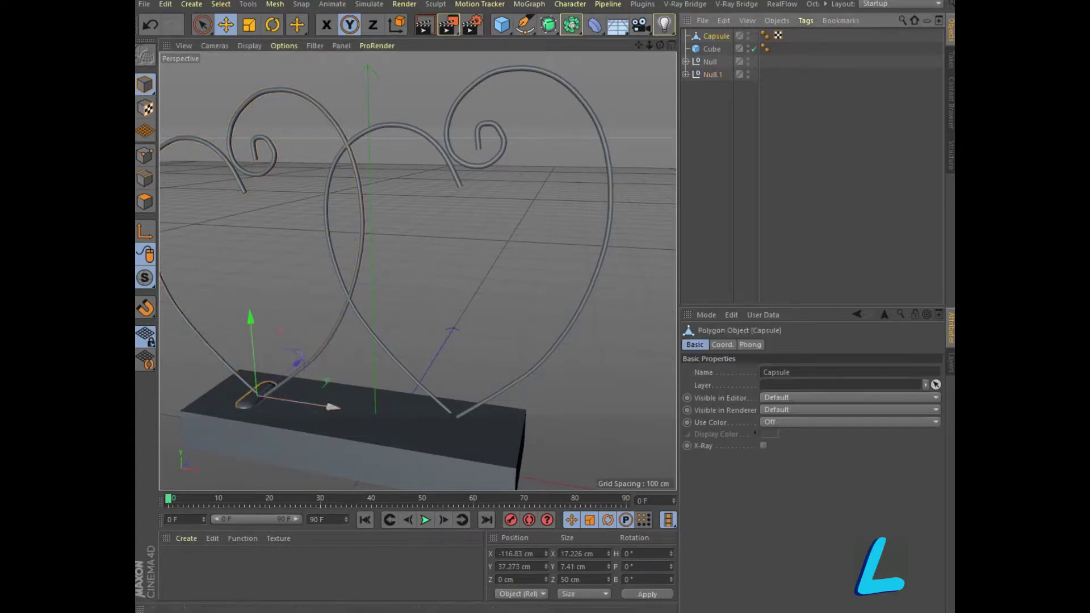
left_click_drag(256, 405, 262, 404)
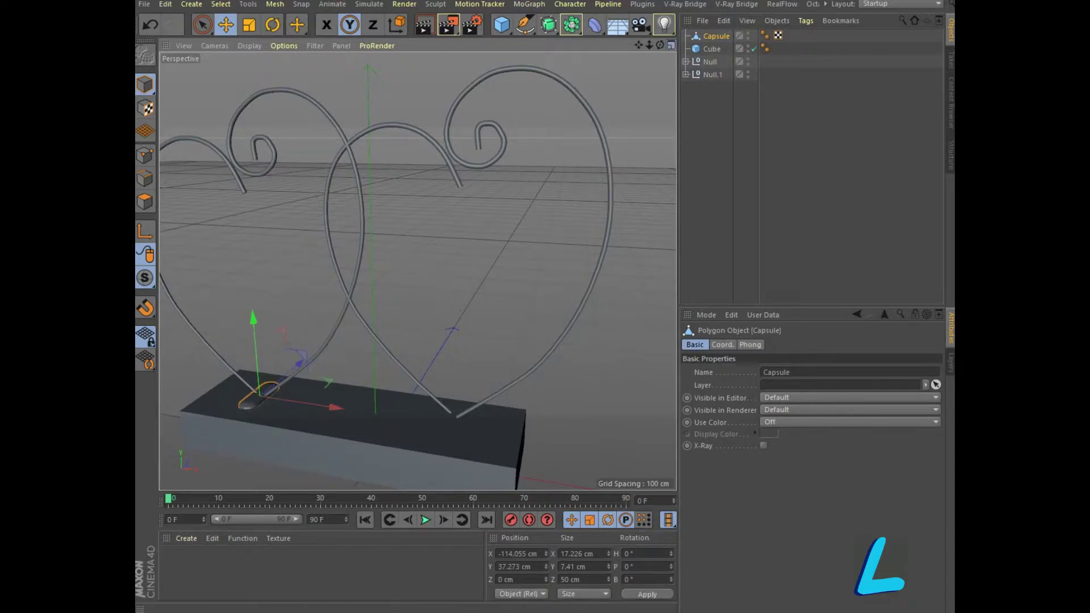
Step: Orbit the view and render a preview of the stand
left_click_drag(406, 272, 421, 267, "alt")
left_click(424, 25)
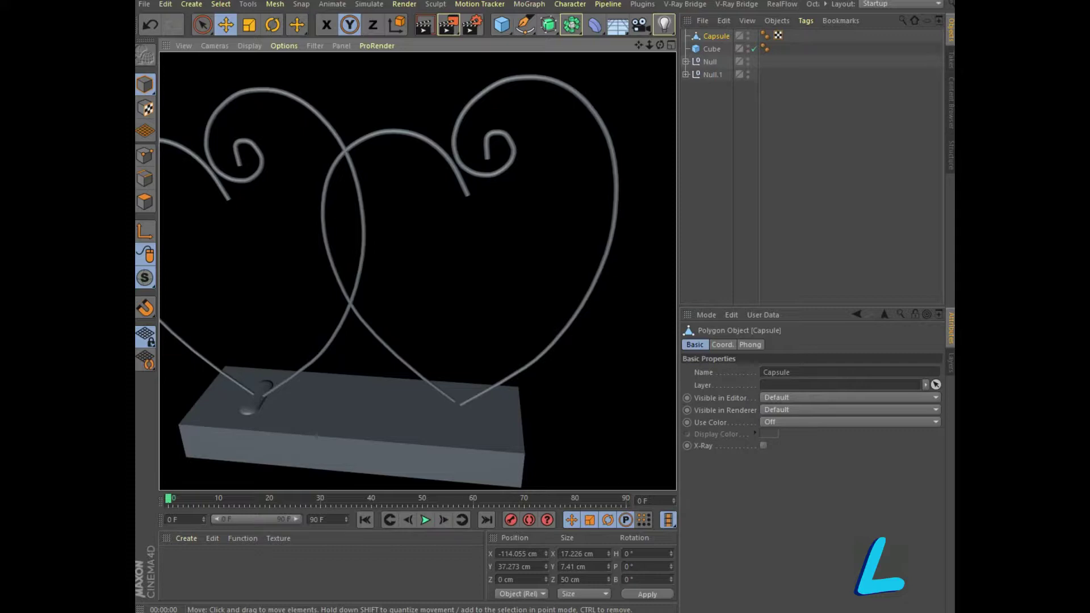
key("F5")
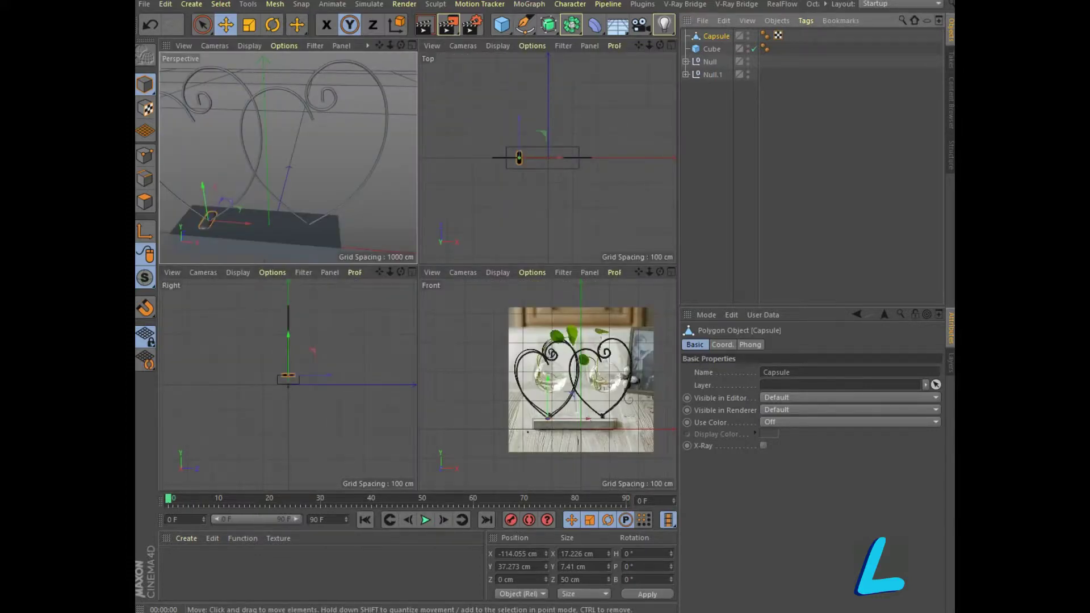
Step: Duplicate the capsule as Capsule.1 under the right heart, then zoom the Front view there
left_click_drag(208, 221, 307, 227, "ctrl")
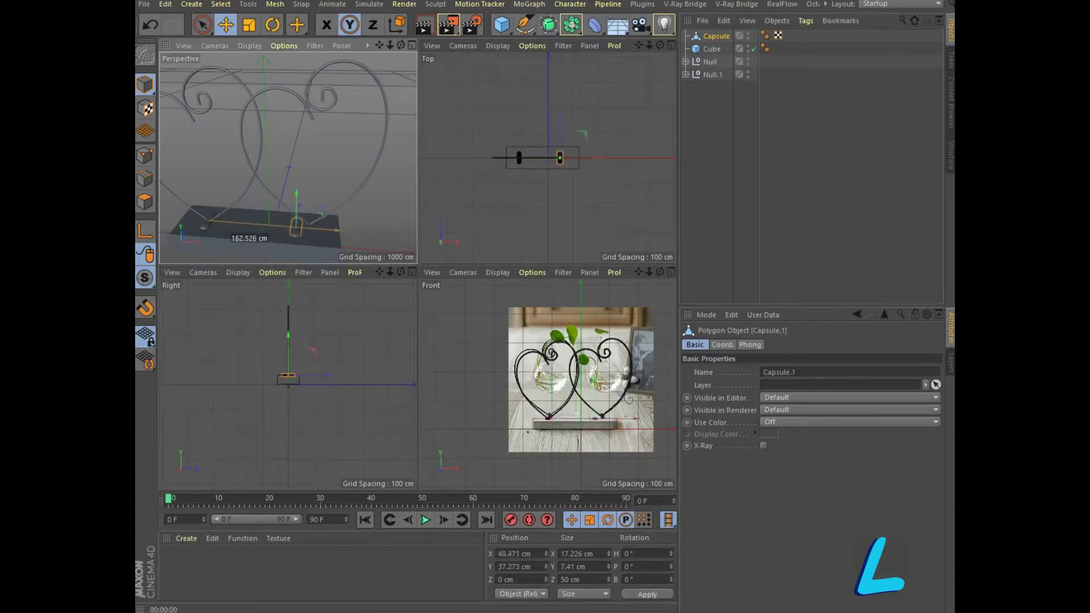
key("ctrl+shift+a")
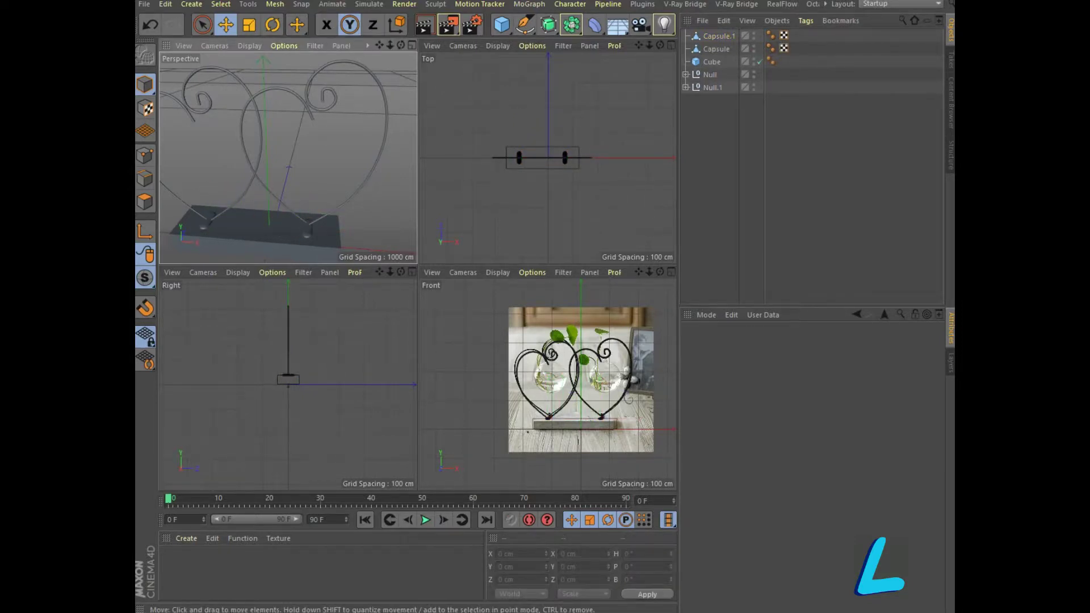
key("F4")
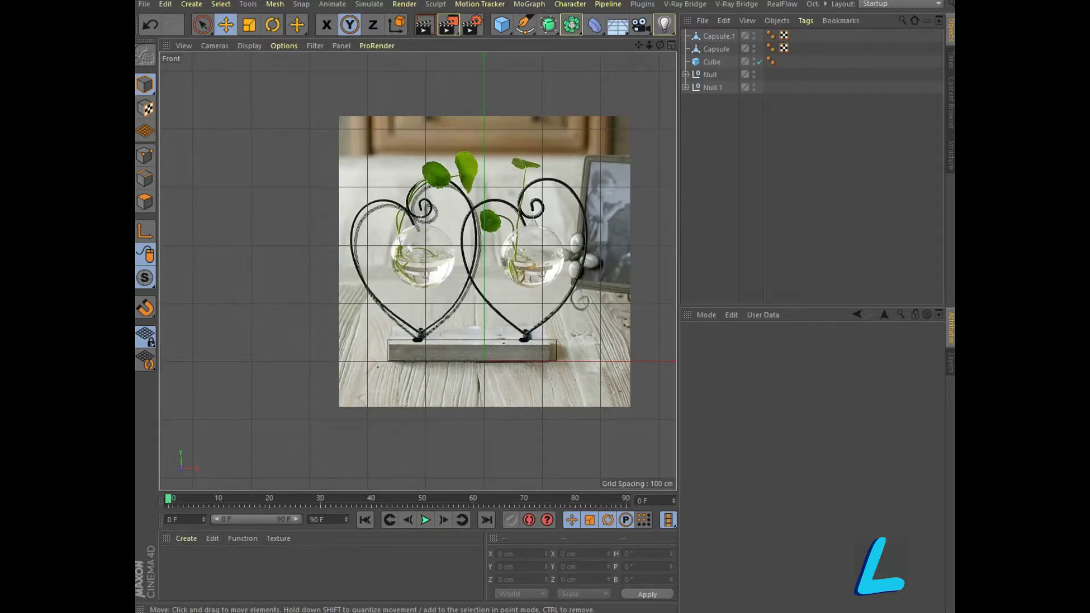
key("F5")
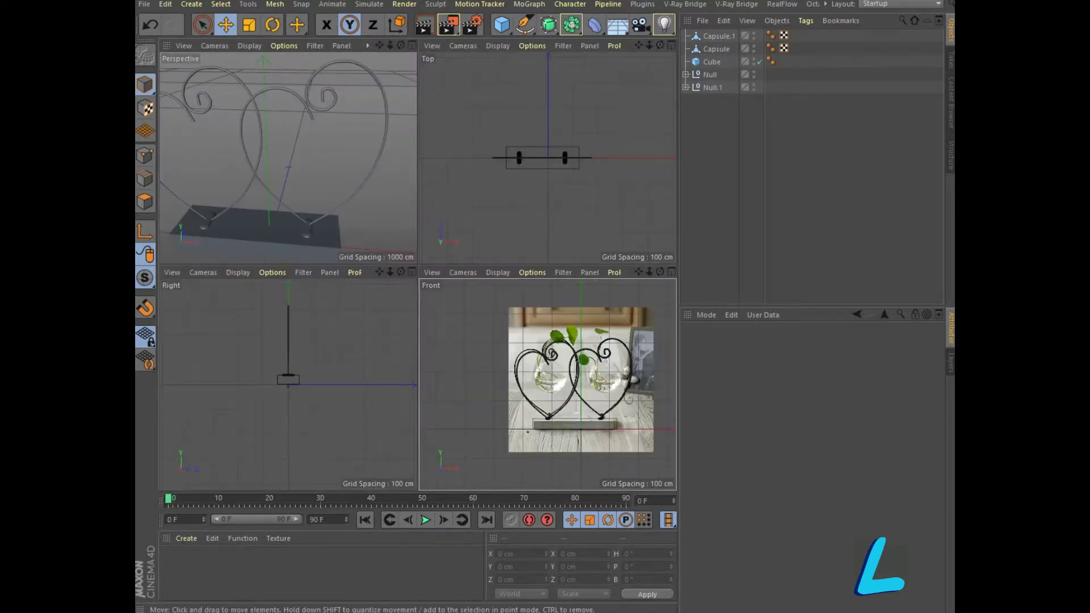
key("F4")
scroll(418, 271, "up", 3)
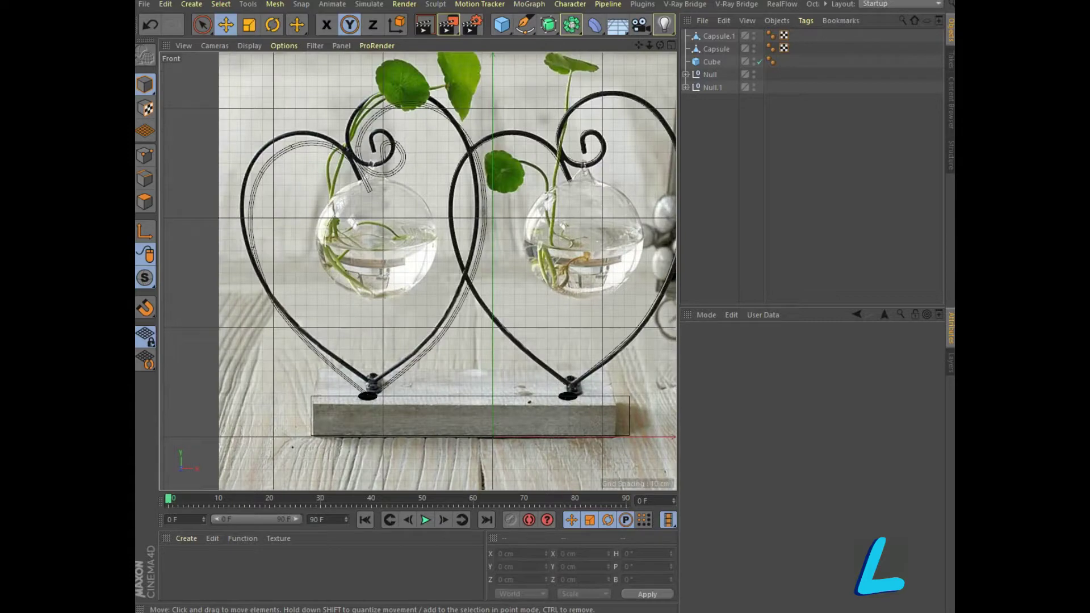
scroll(417, 271, "up", 3)
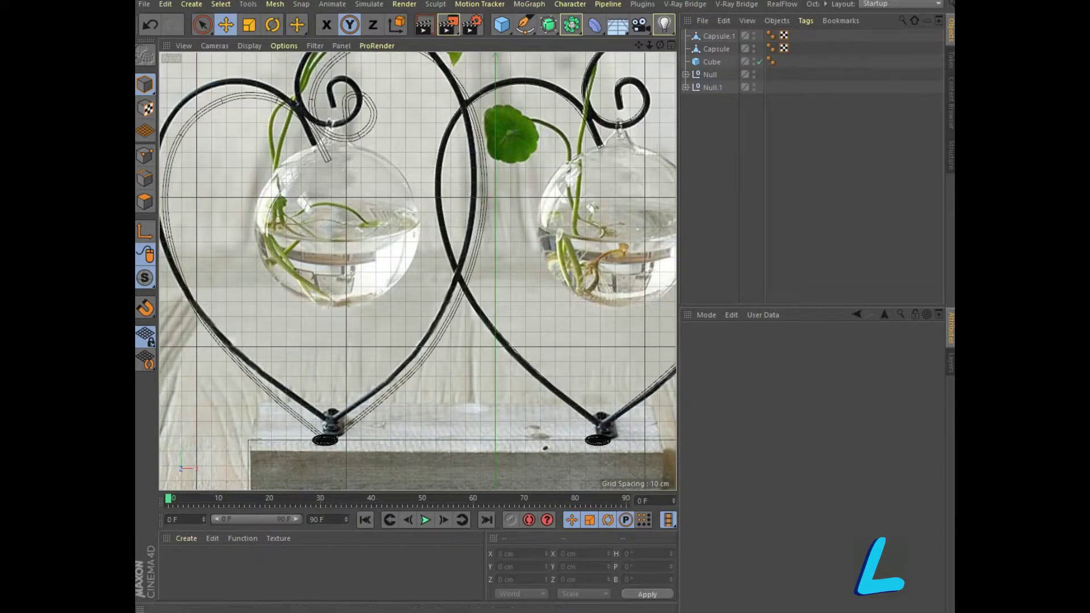
left_click_drag(639, 45, 463, 101)
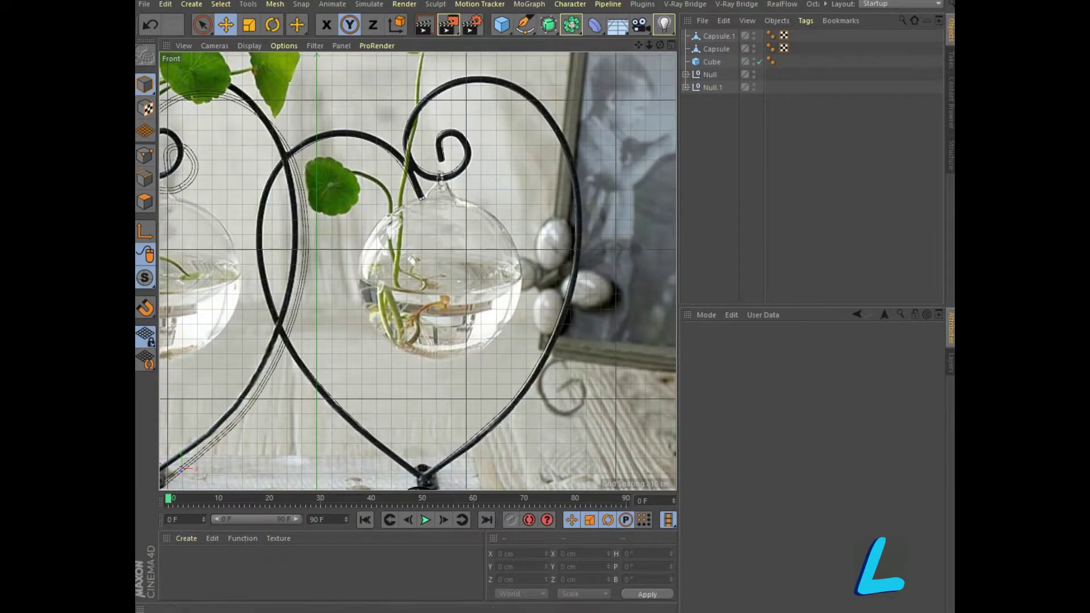
Step: Add a sphere over the right glass bowl and size its radius to 55 cm
left_click(501, 24)
left_click(760, 66)
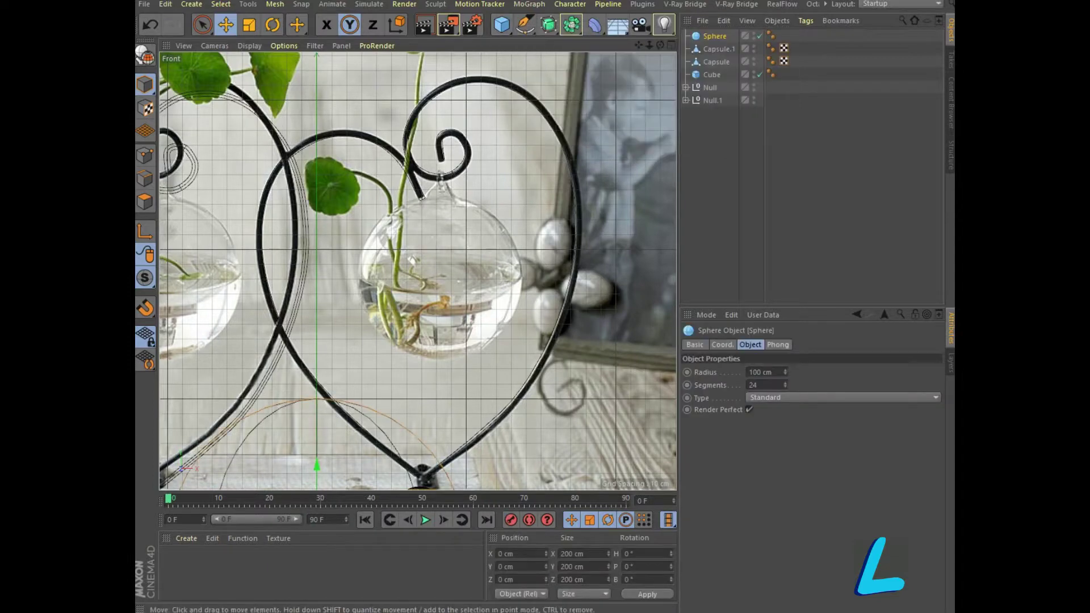
scroll(478, 271, "down", 3)
left_click_drag(383, 355, 408, 198)
left_click_drag(408, 281, 465, 281)
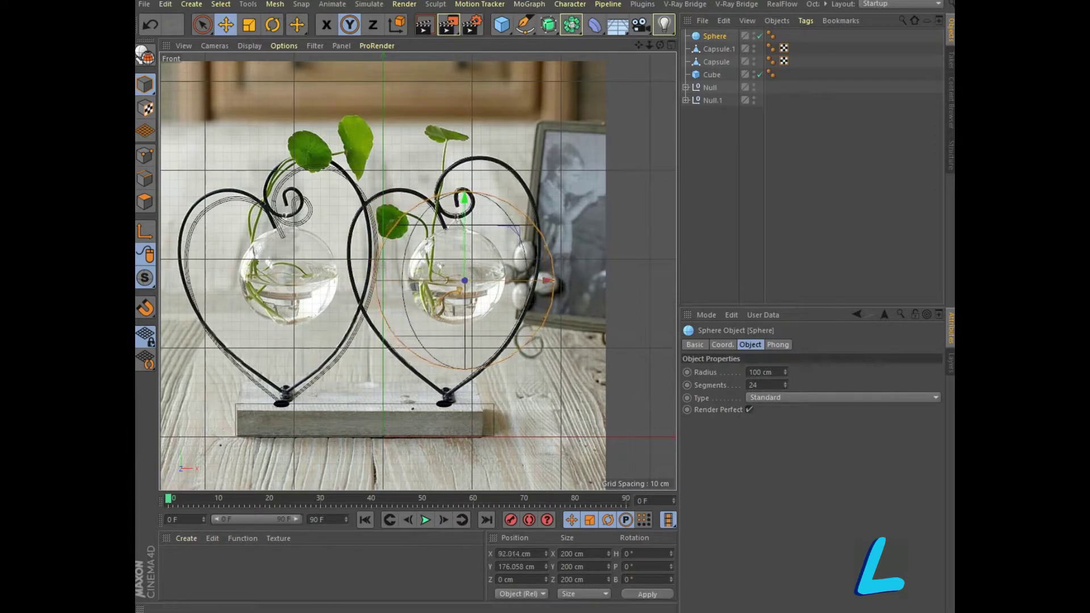
left_click_drag(554, 280, 520, 281)
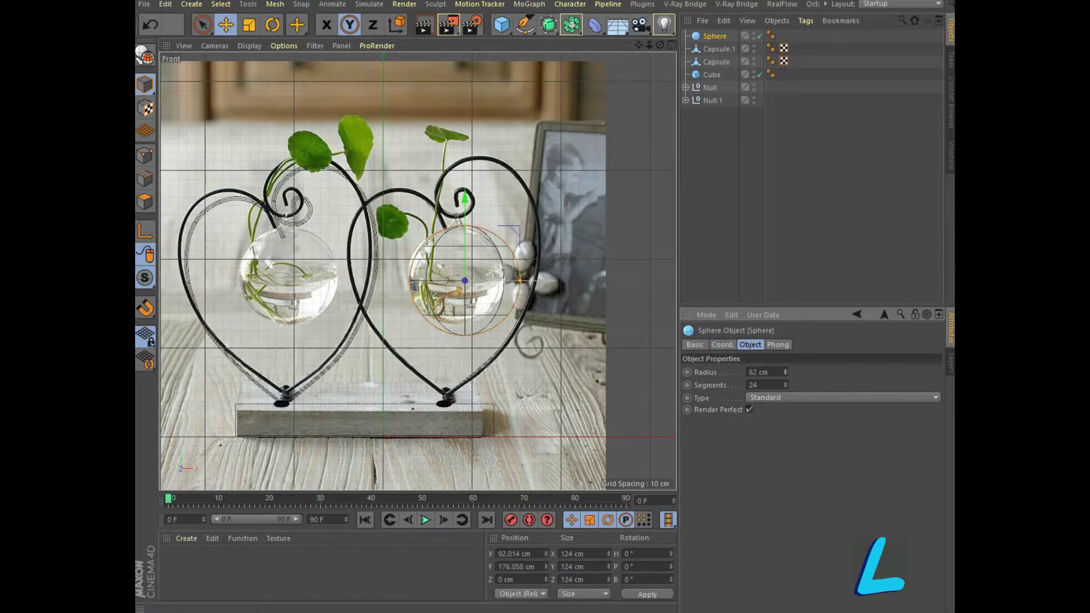
left_click_drag(545, 280, 533, 279)
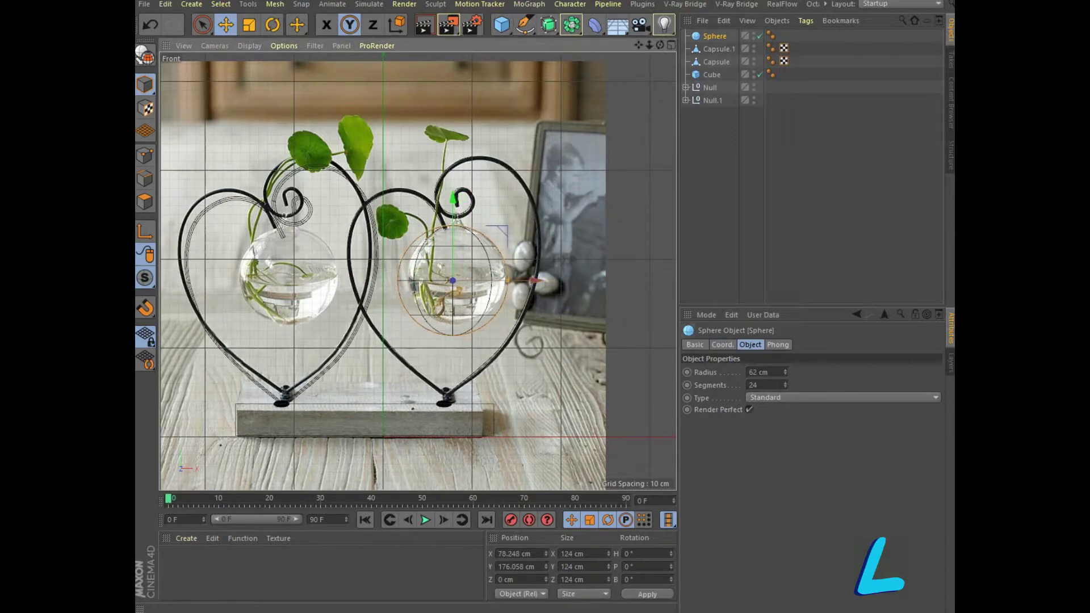
left_click_drag(785, 372, 785, 382)
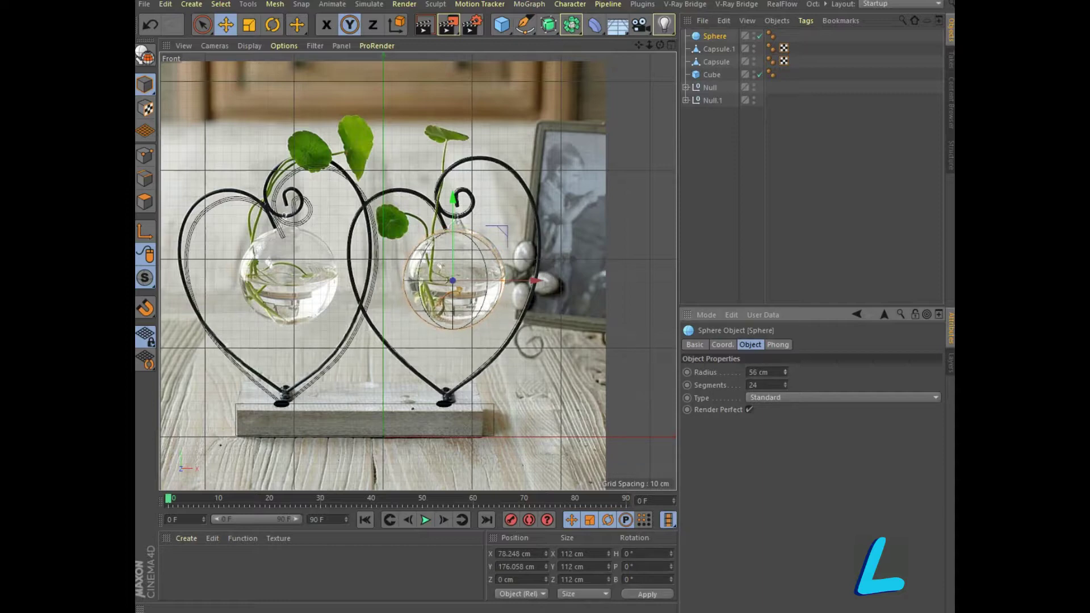
left_click_drag(453, 289, 457, 289)
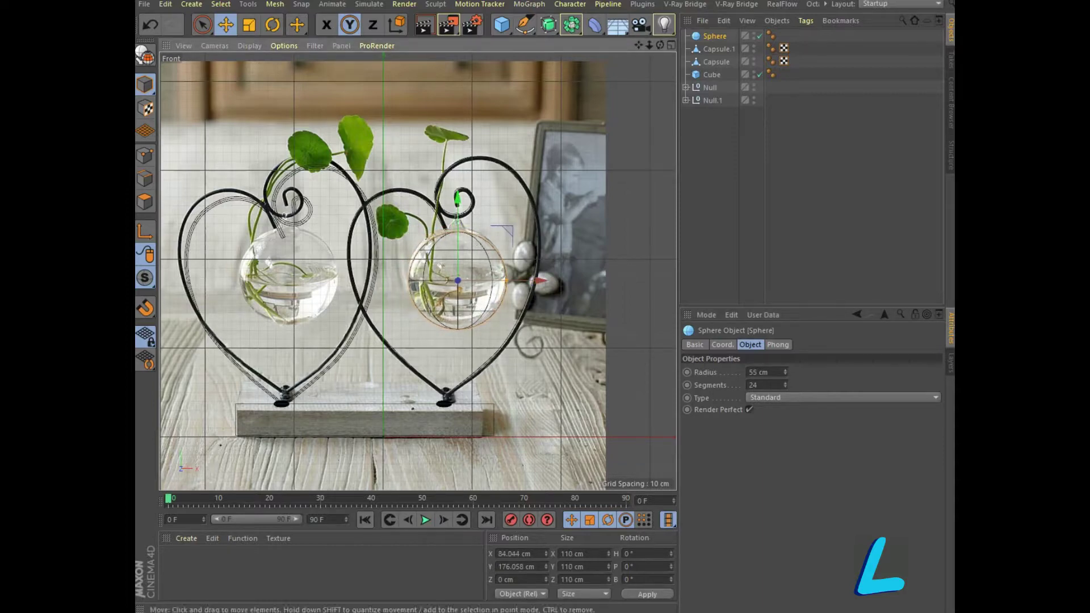
left_click_drag(457, 202, 458, 198)
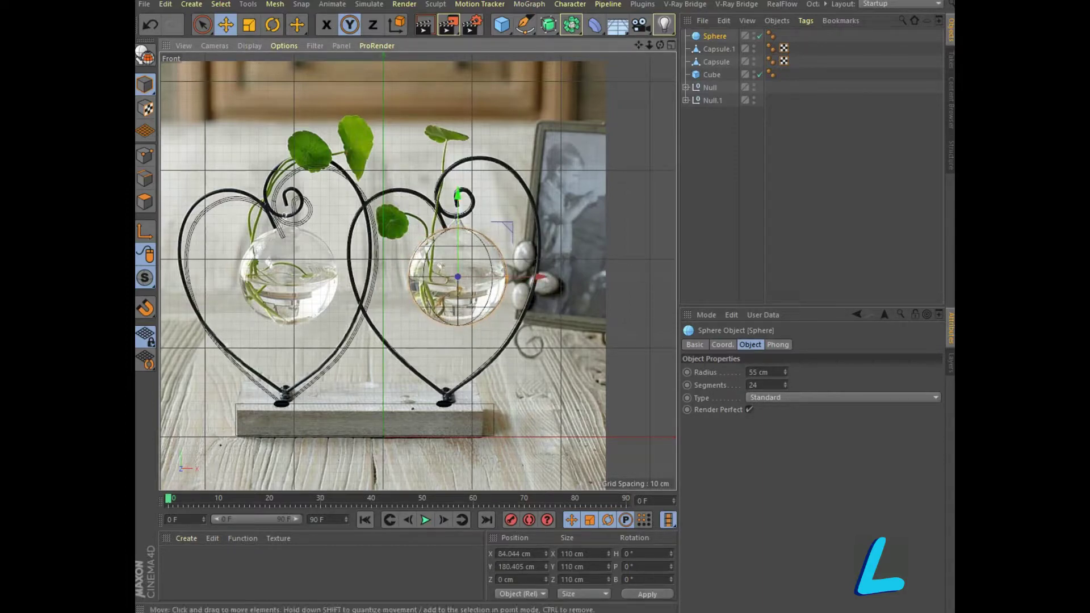
Step: Fine-align the sphere with the bowl, then duplicate it as Sphere.1 toward the left heart
scroll(496, 275, "up", 3)
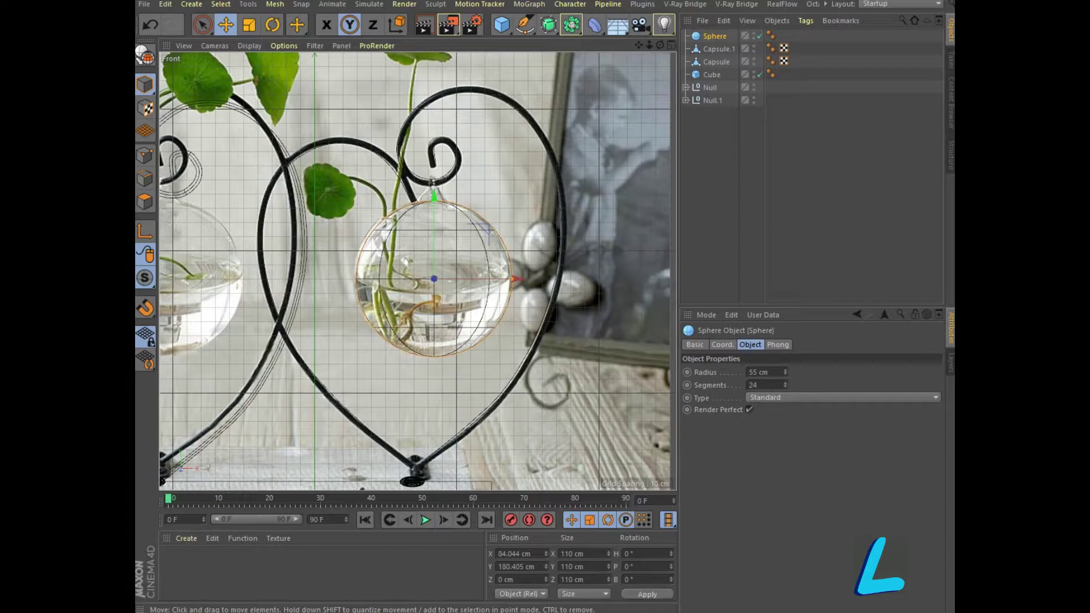
scroll(501, 245, "up", 2)
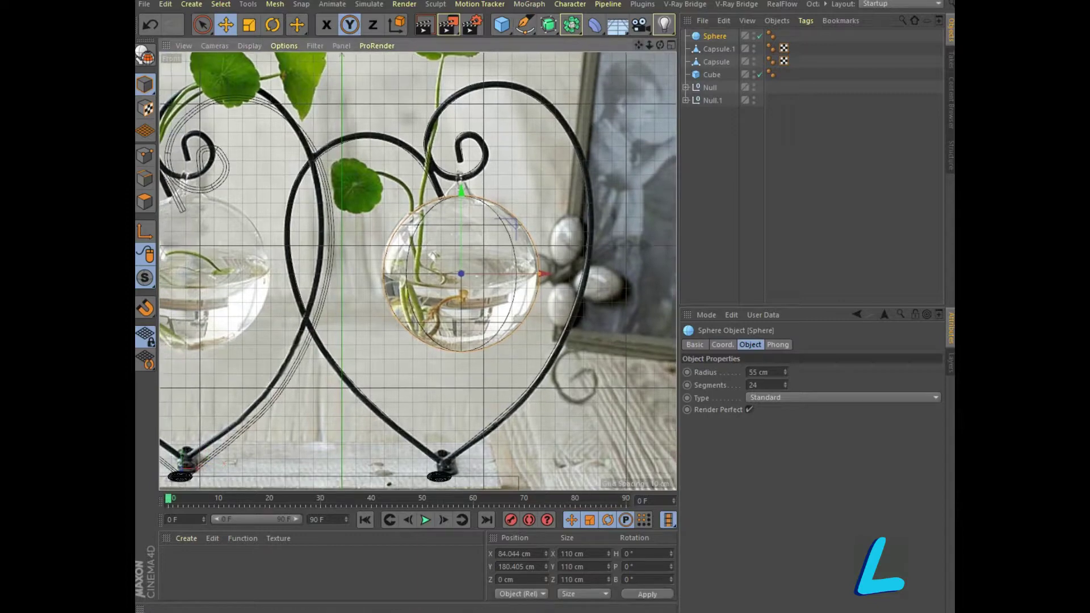
scroll(502, 245, "up", 2)
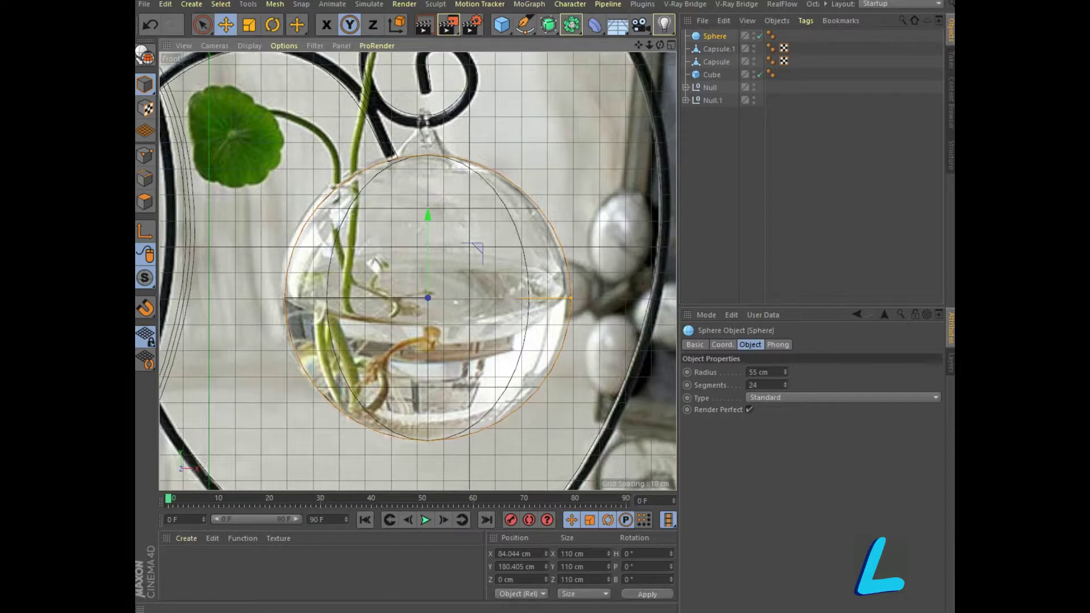
left_click_drag(568, 297, 562, 297)
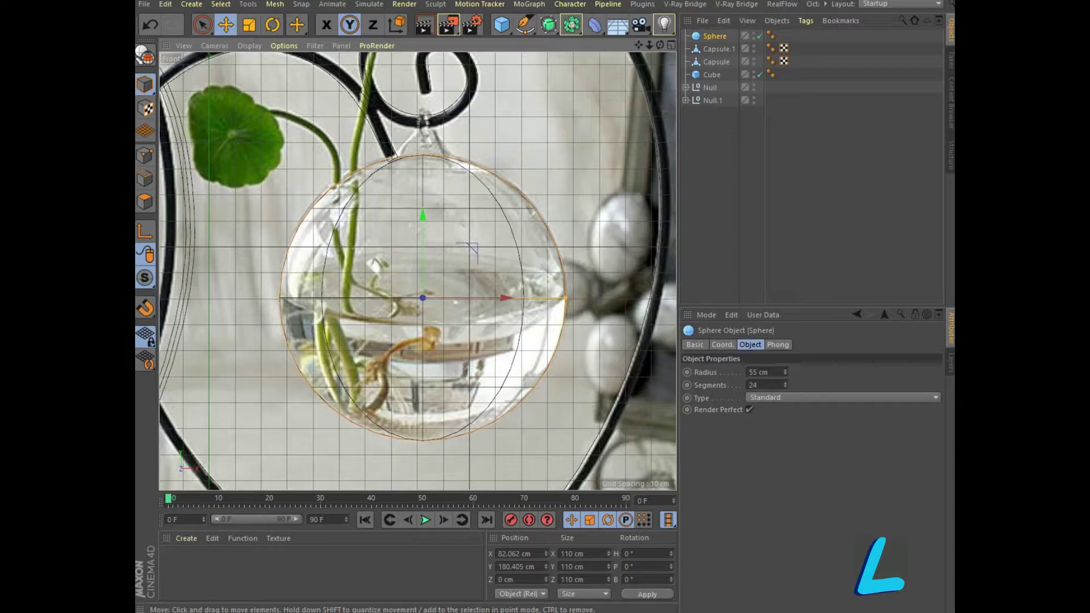
left_click(671, 45)
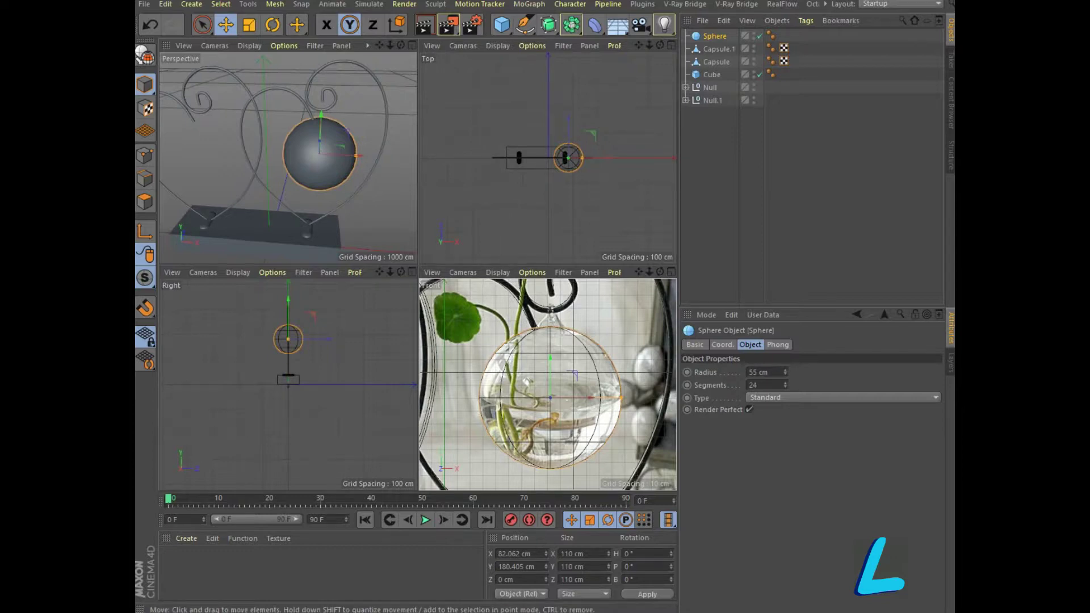
left_click(671, 272)
scroll(417, 335, "down", 3)
scroll(418, 335, "down", 2)
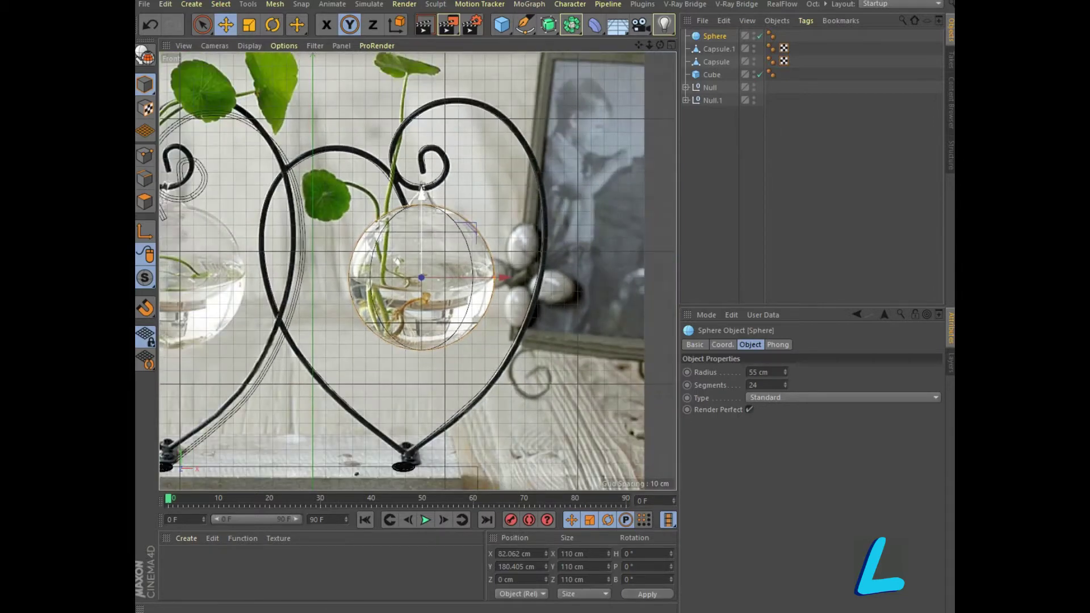
scroll(427, 267, "down", 3)
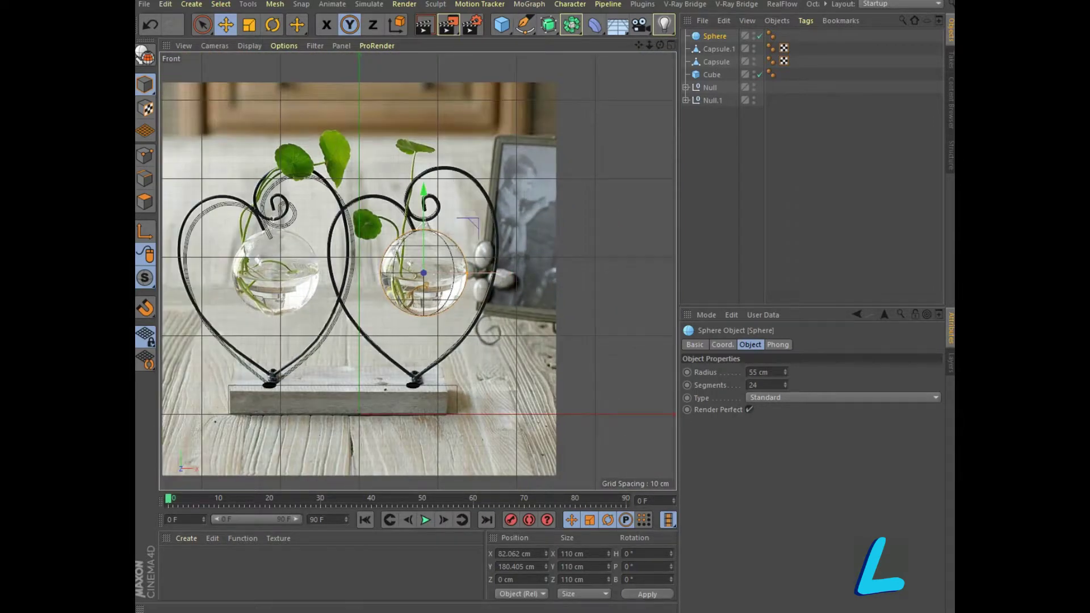
left_click_drag(498, 273, 348, 279, "ctrl")
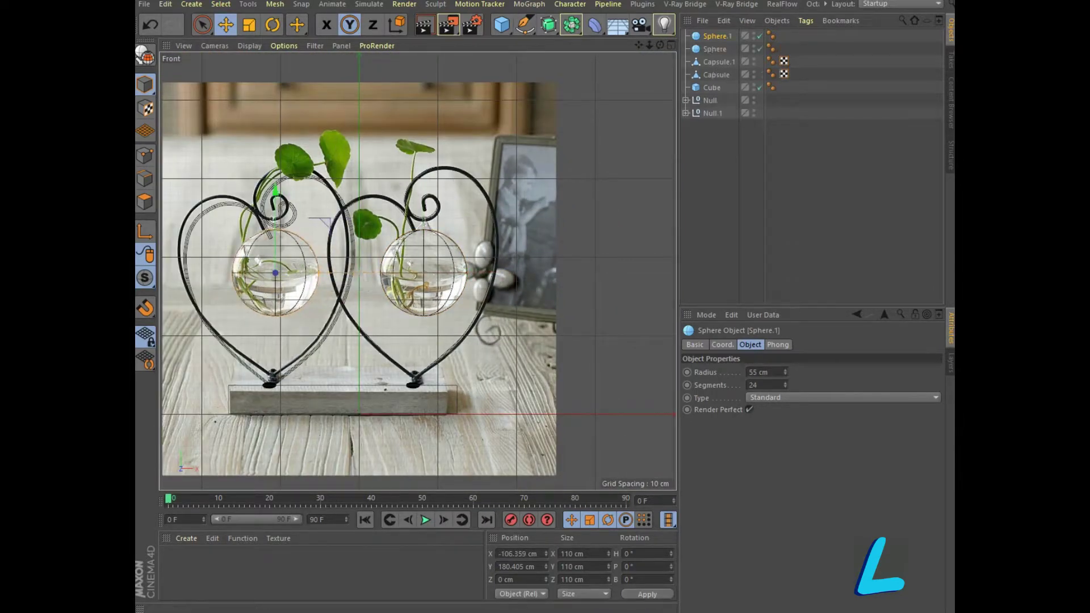
Step: Set sphere segments to 48 on the right sphere and 47 on the left
left_click(671, 45)
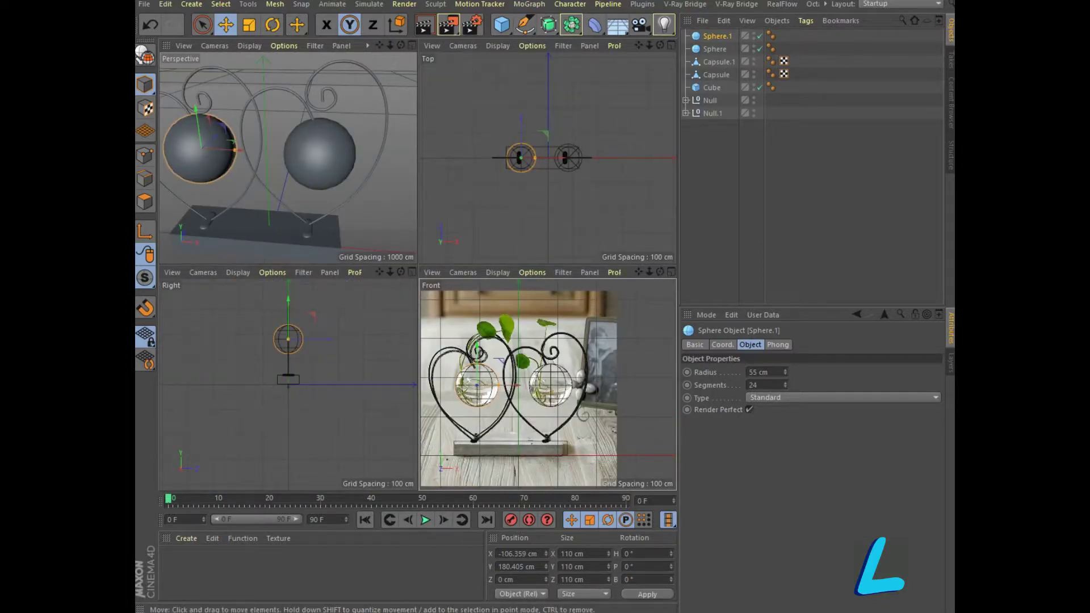
left_click(714, 48)
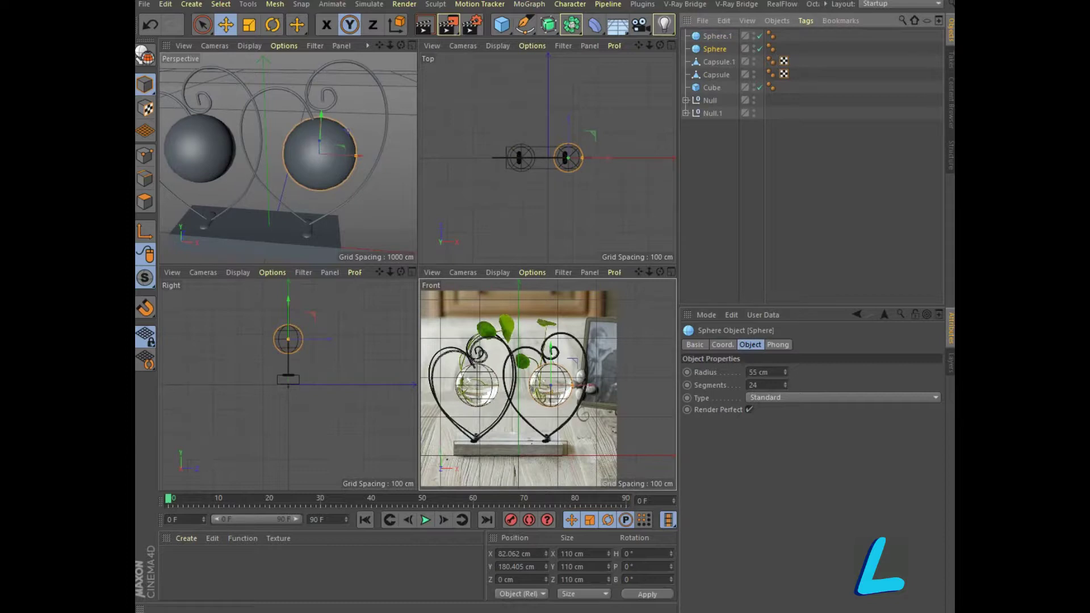
type("48")
key("Return")
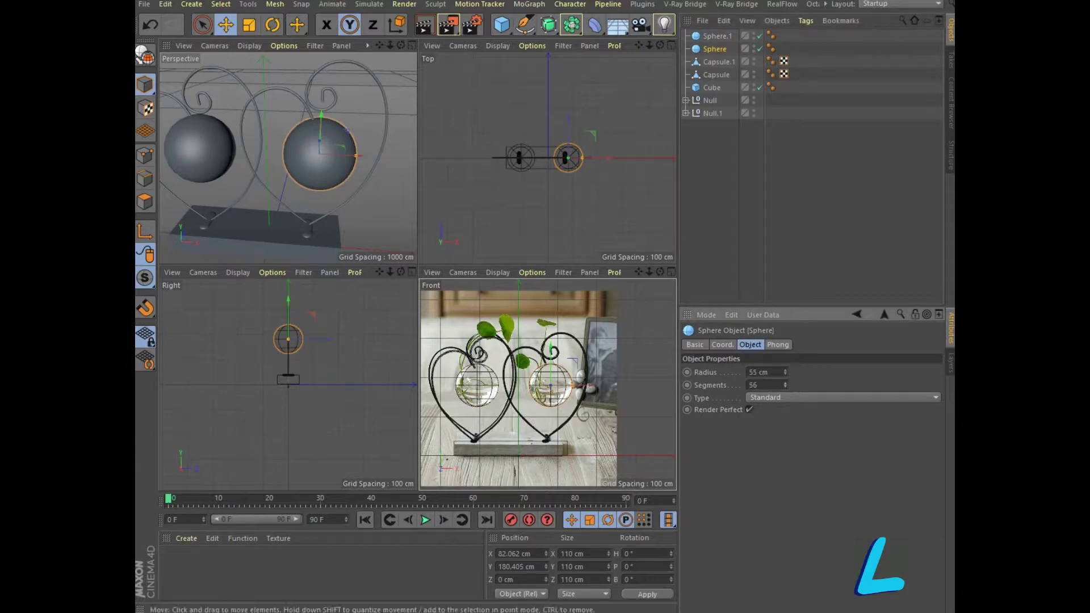
left_click(716, 35)
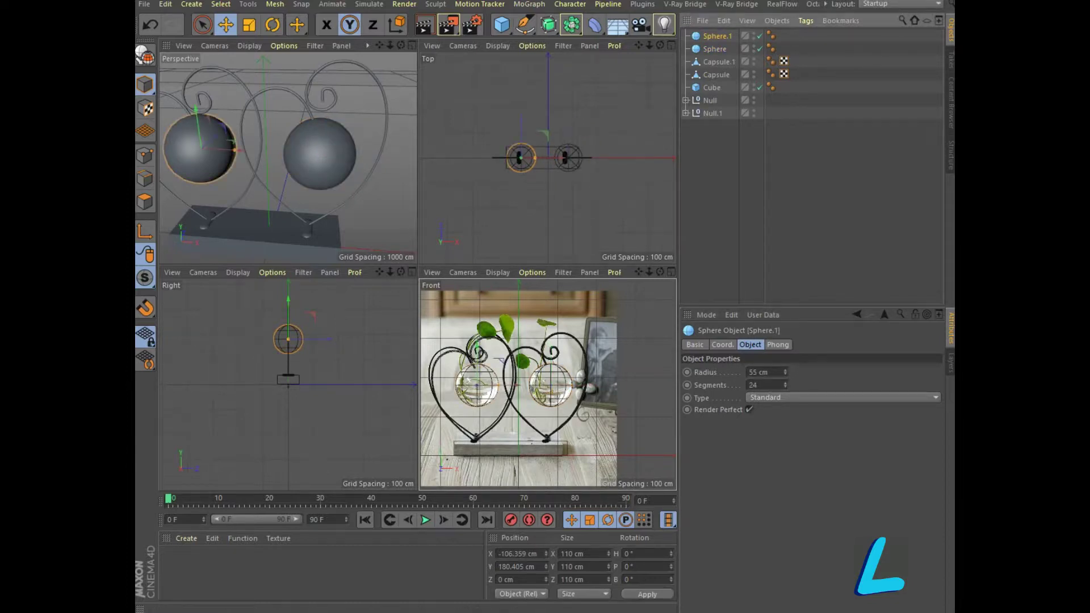
left_click_drag(785, 385, 785, 375)
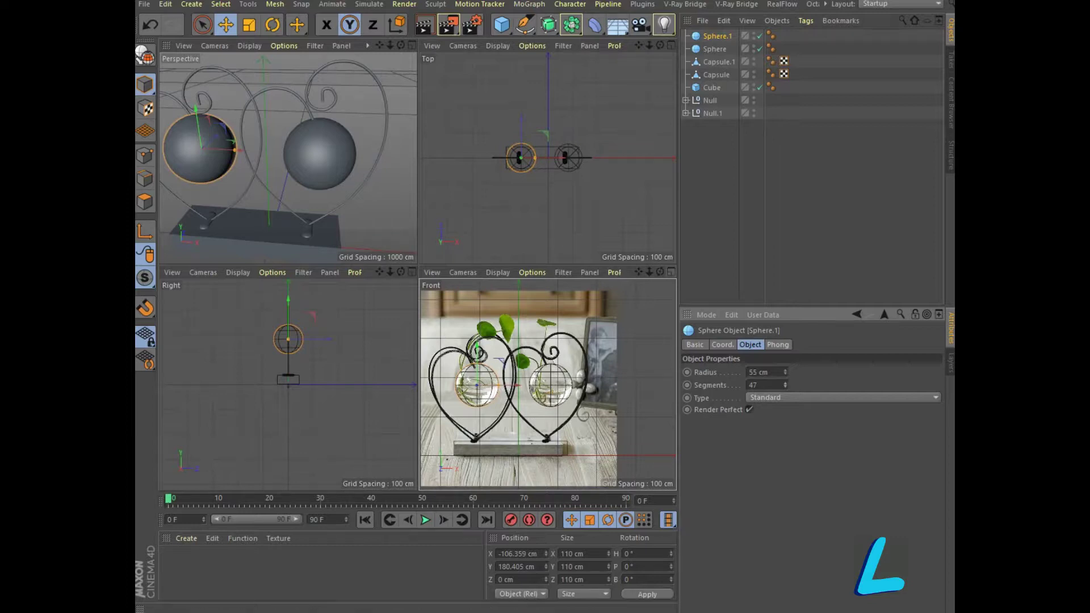
left_click(671, 272)
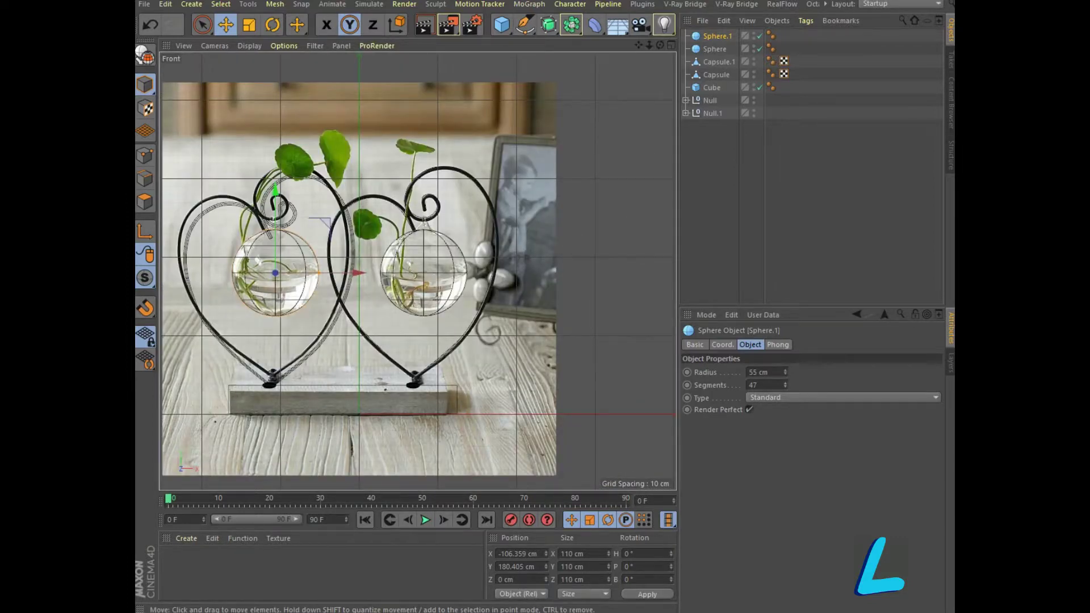
left_click_drag(638, 45, 767, 91)
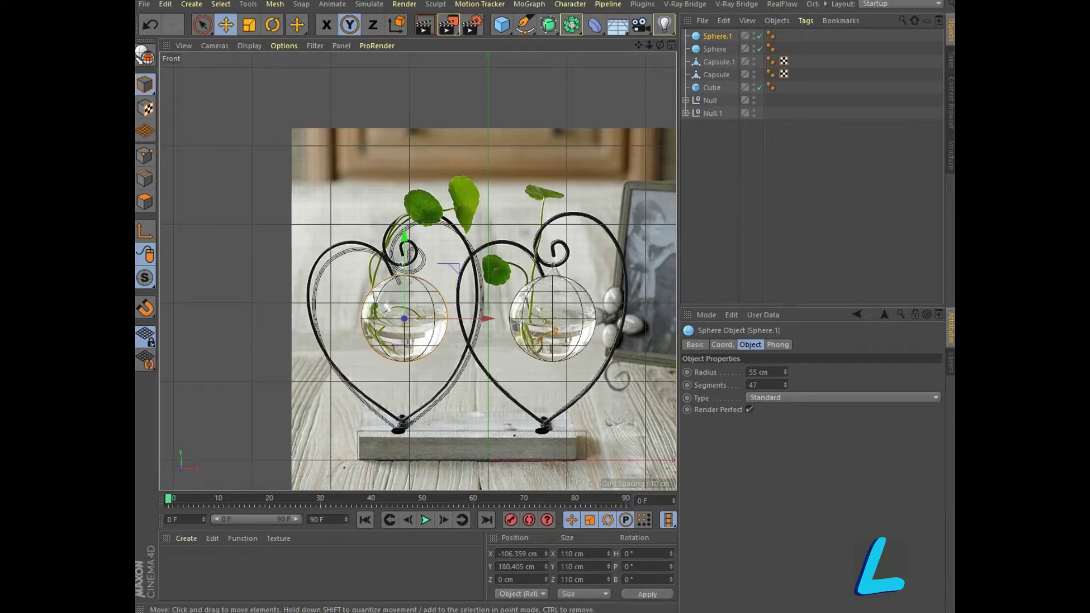
scroll(387, 283, "up", 3)
scroll(386, 283, "up", 3)
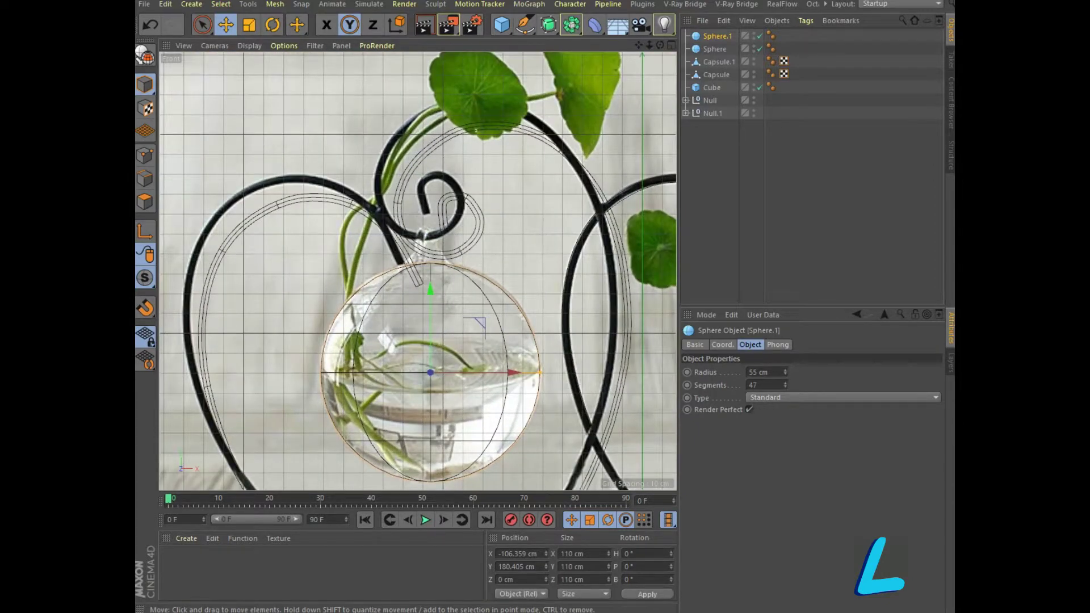
left_click(501, 24)
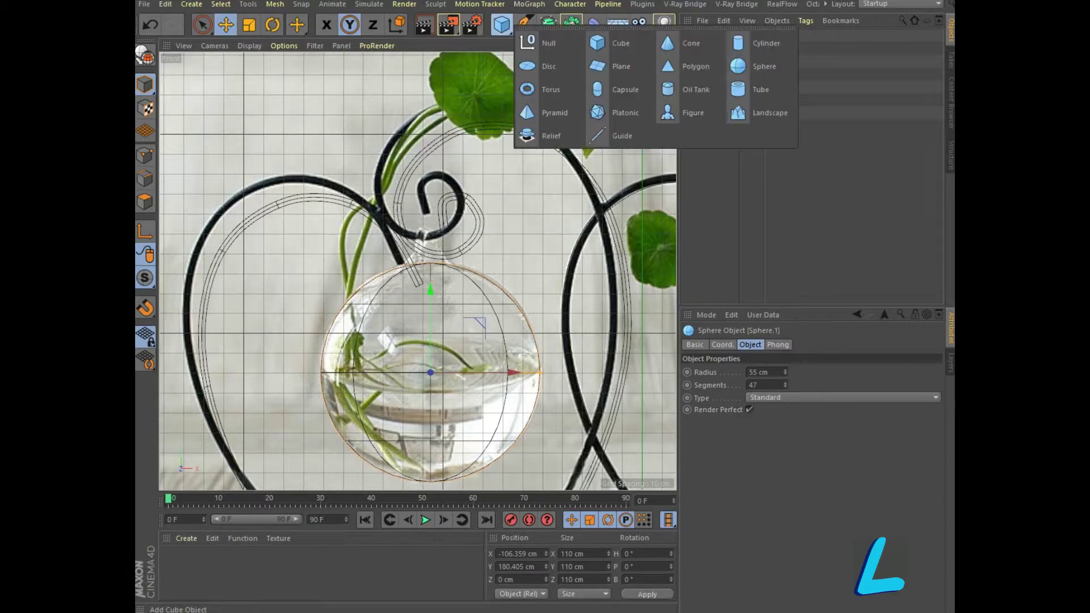
Step: Add a cone with 10 cm bottom radius and 20 cm height
left_click(690, 45)
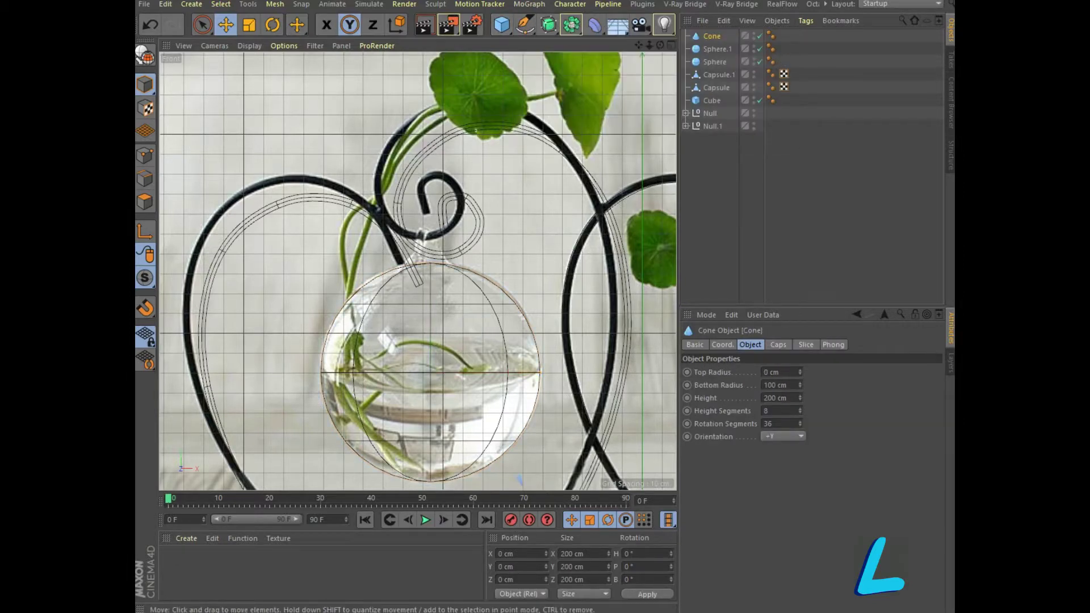
scroll(508, 332, "down", 6)
scroll(505, 329, "down", 2)
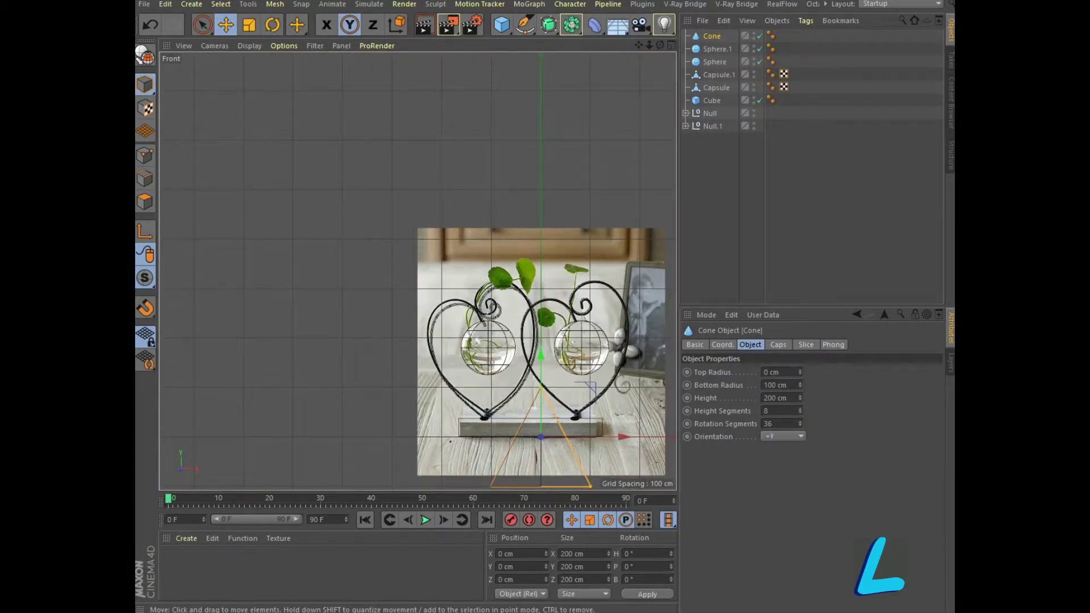
double_click(770, 384)
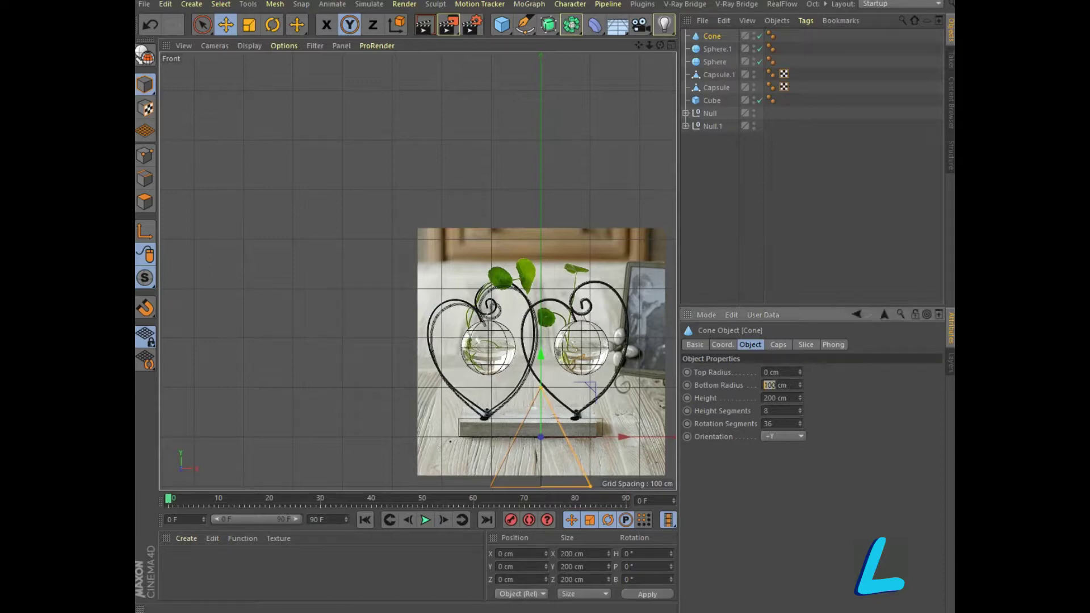
type("10")
key("Tab")
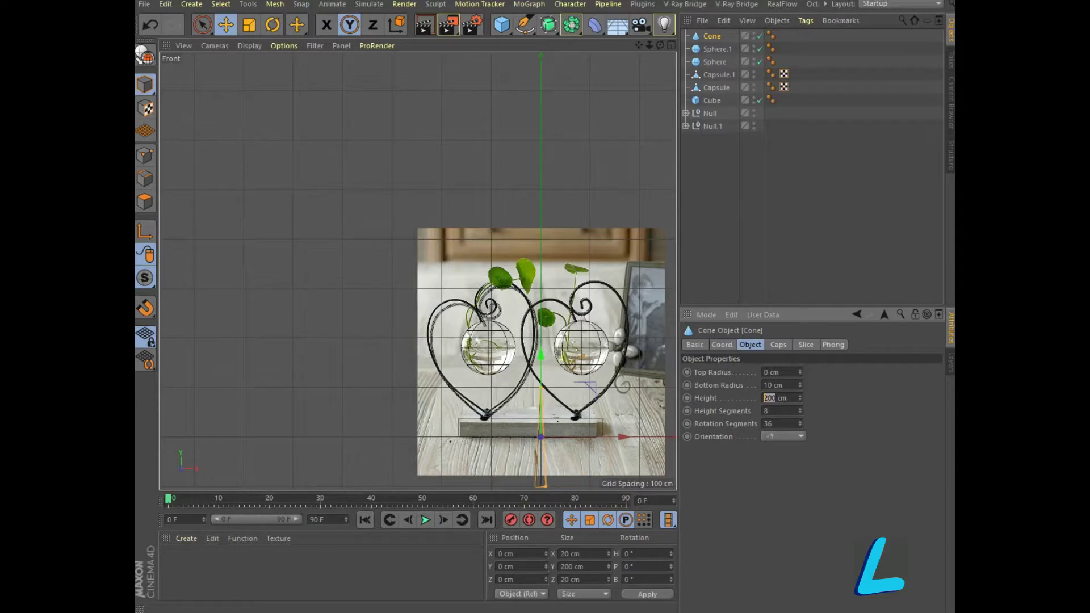
type("20")
key("Return")
Step: Move the cone atop the left sphere at about X -110.046 cm, Y 243.828 cm
scroll(533, 429, "up", 3)
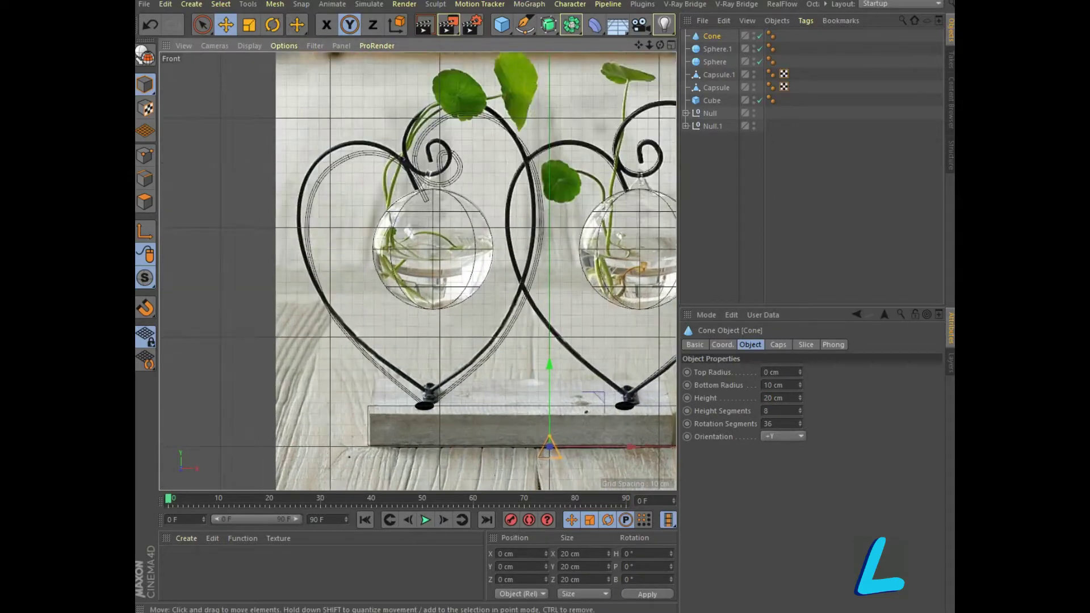
scroll(537, 429, "up", 2)
left_click_drag(555, 409, 555, 180)
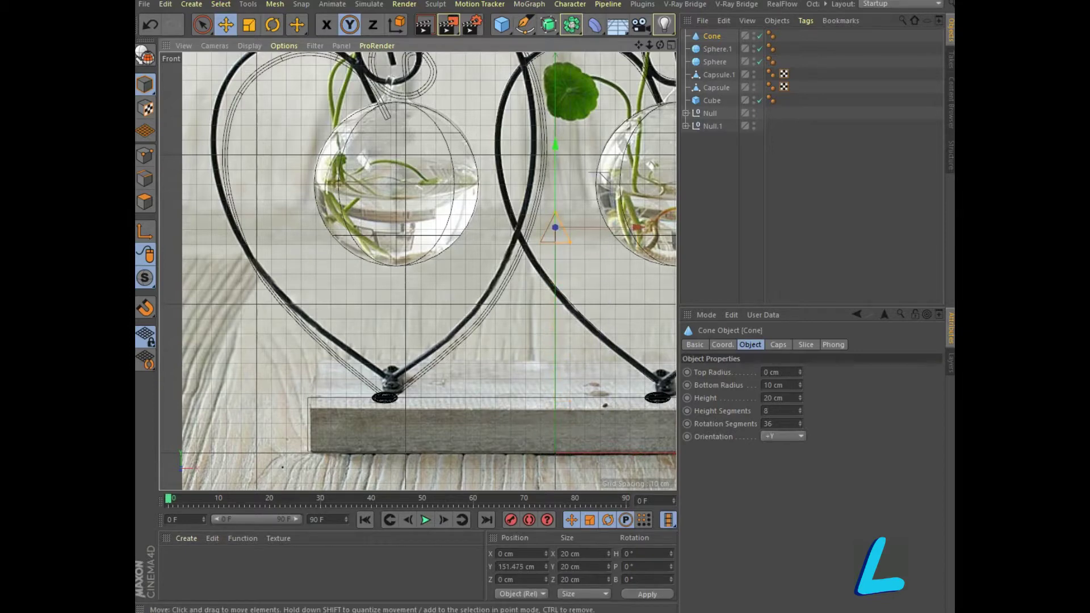
left_click_drag(637, 228, 482, 227)
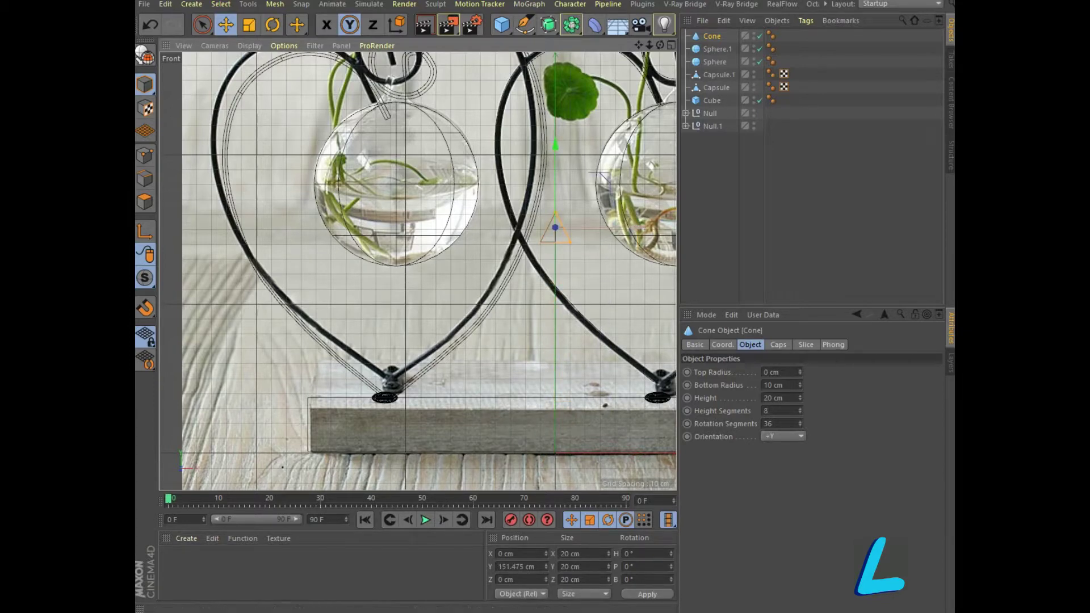
mouse_move(398, 227)
middle_mouse_down("alt")
mouse_move(386, 287)
mouse_move(392, 430)
middle_mouse_up("alt")
left_click_drag(388, 349, 388, 207)
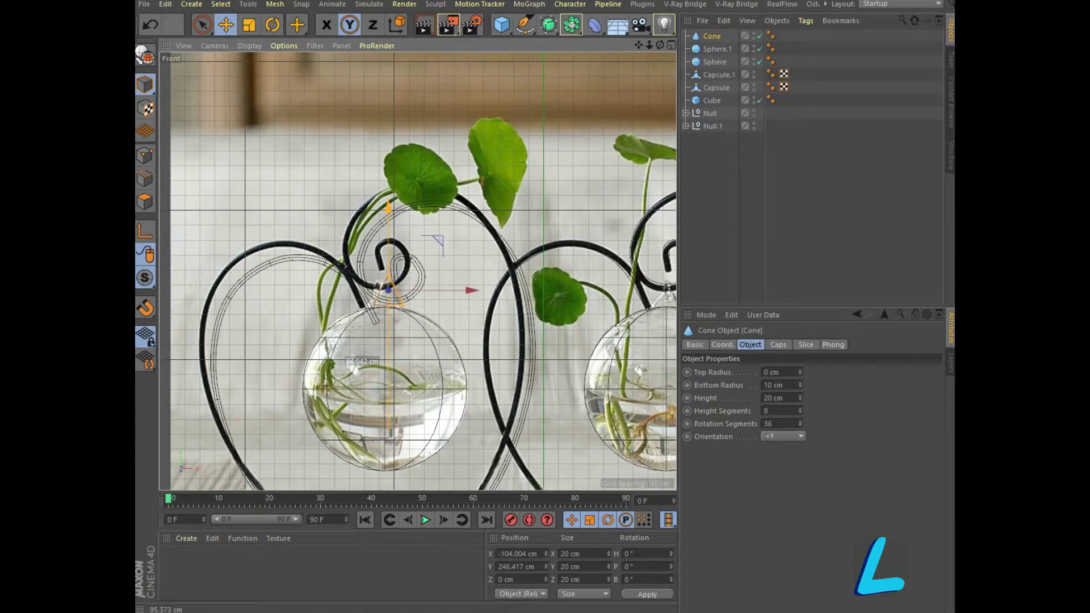
left_click_drag(388, 290, 380, 294)
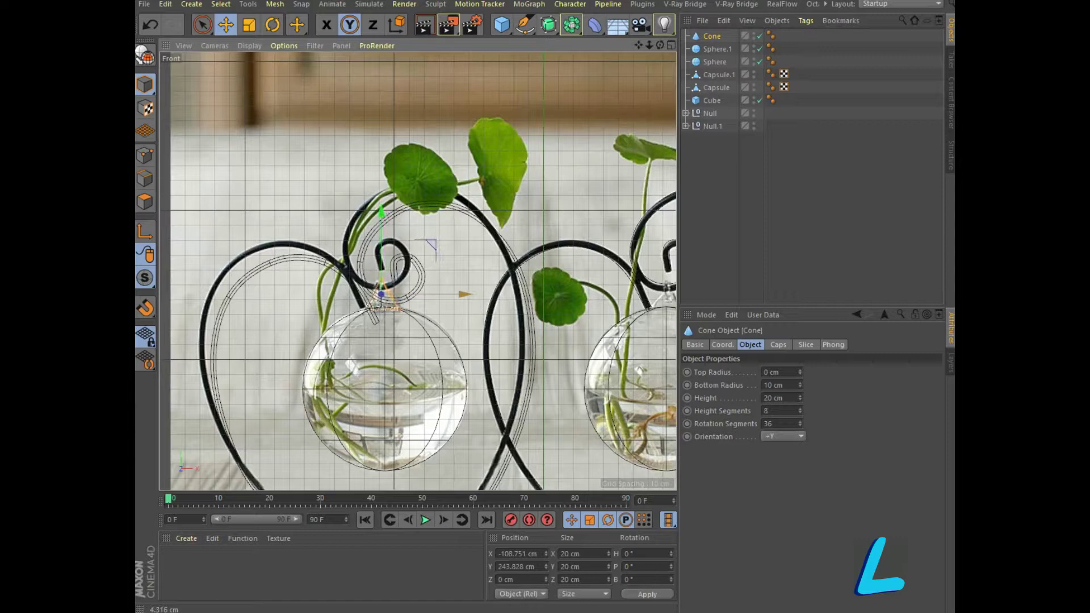
left_click_drag(380, 294, 379, 294)
left_click(670, 45)
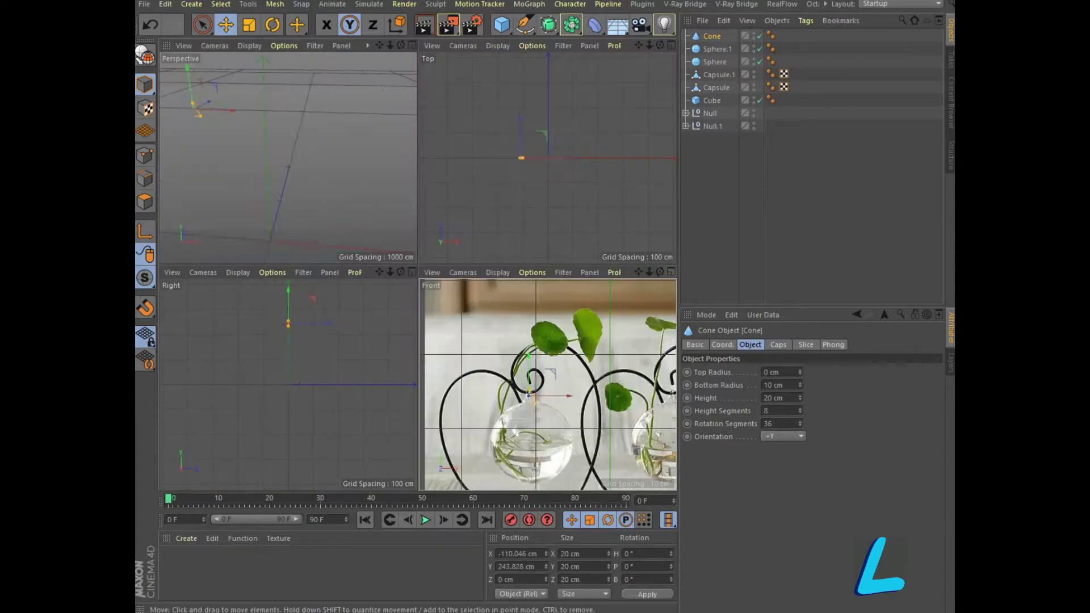
Step: Centre the cone on the left sphere and lower it onto the sphere's surface
middle_click(231, 220)
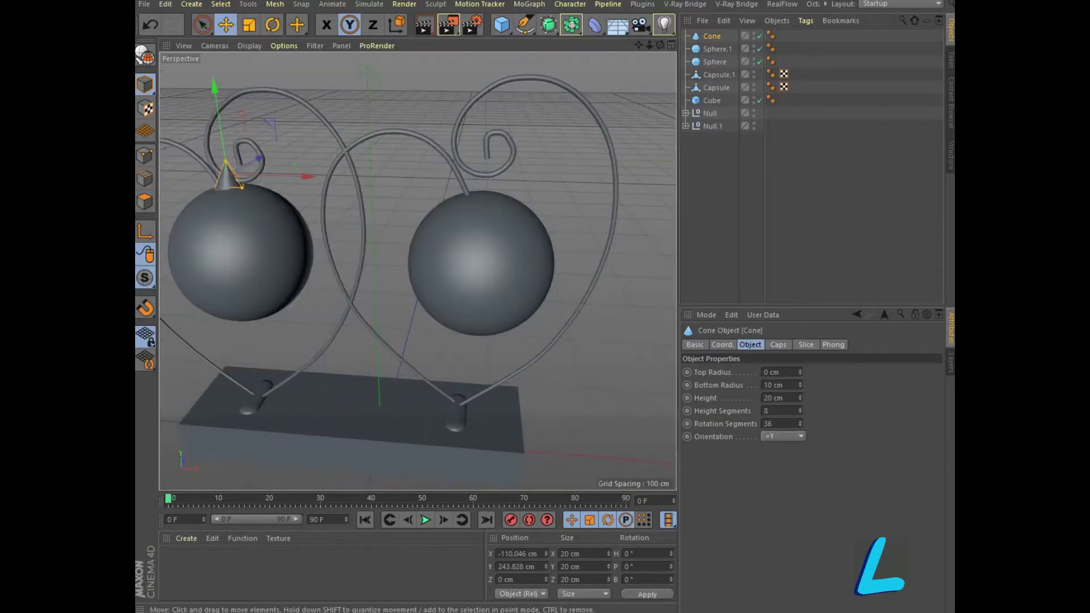
scroll(231, 219, "up", 5)
scroll(232, 219, "up", 5)
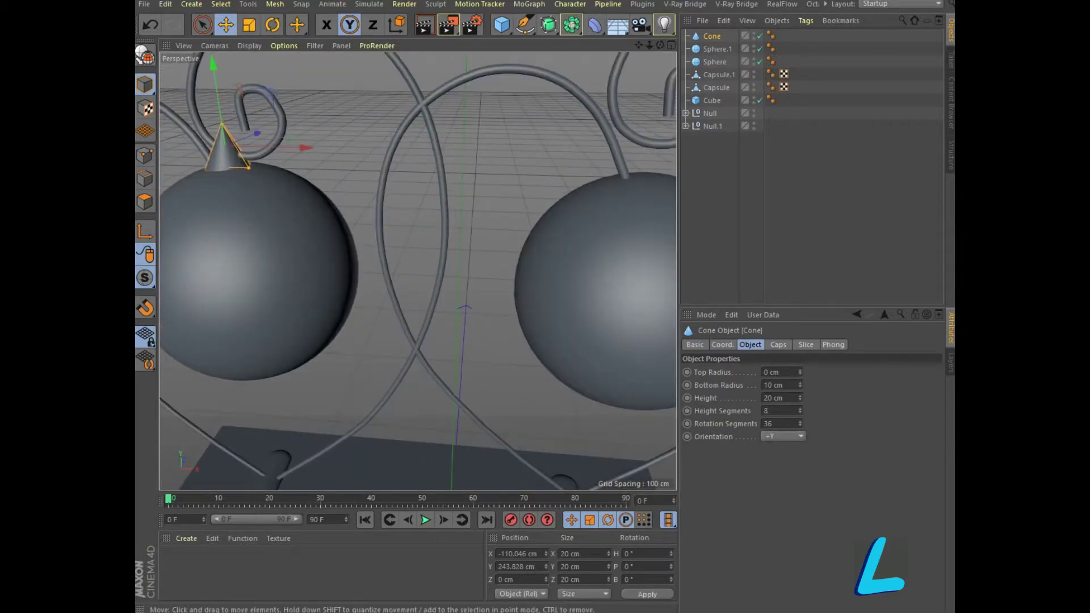
left_click_drag(418, 267, 443, 271, "alt")
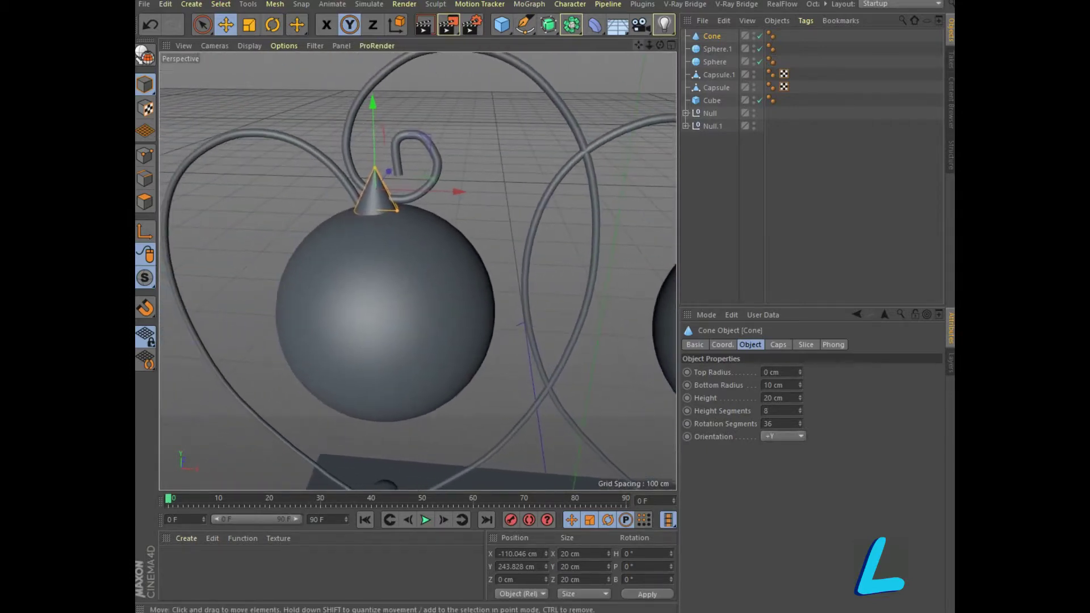
left_click_drag(457, 192, 470, 192)
left_click_drag(386, 145, 386, 158)
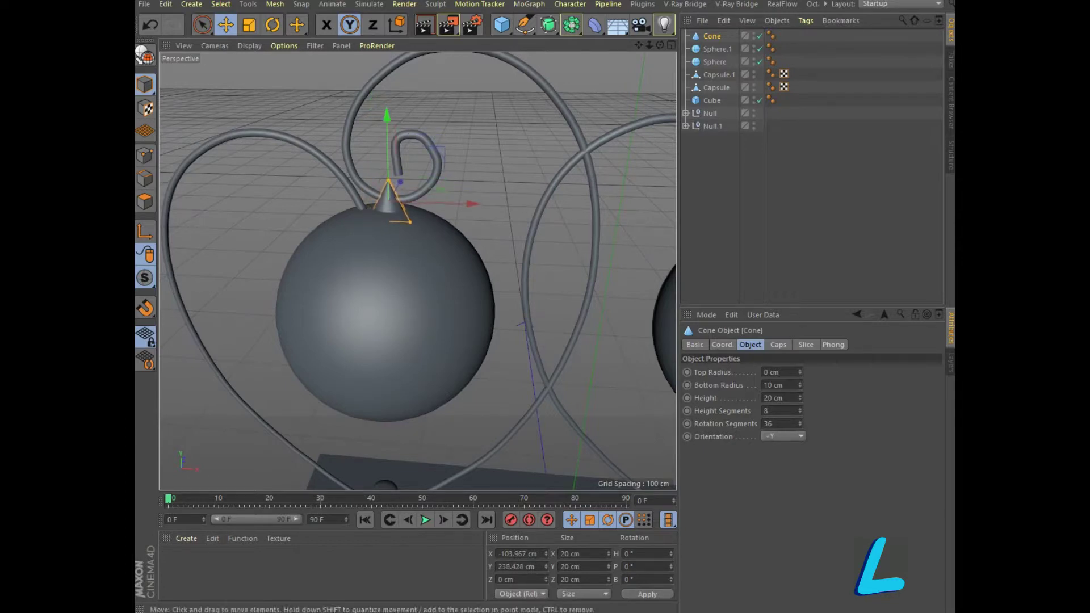
Step: Duplicate the cone as Cone.1 and move it toward the right sphere
left_click_drag(659, 45, 418, 271)
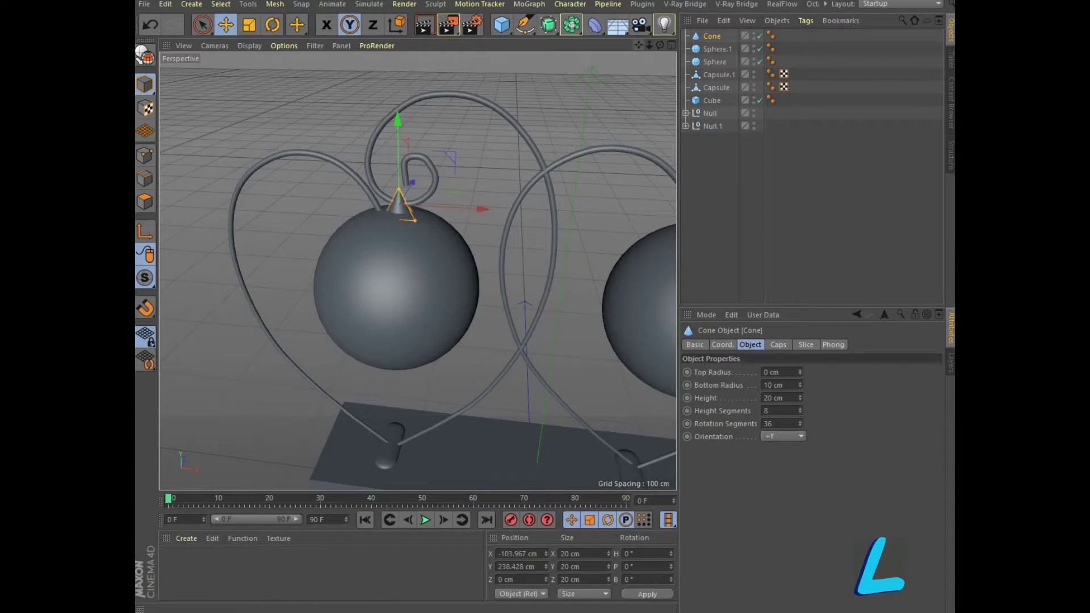
left_click_drag(417, 271, 418, 271)
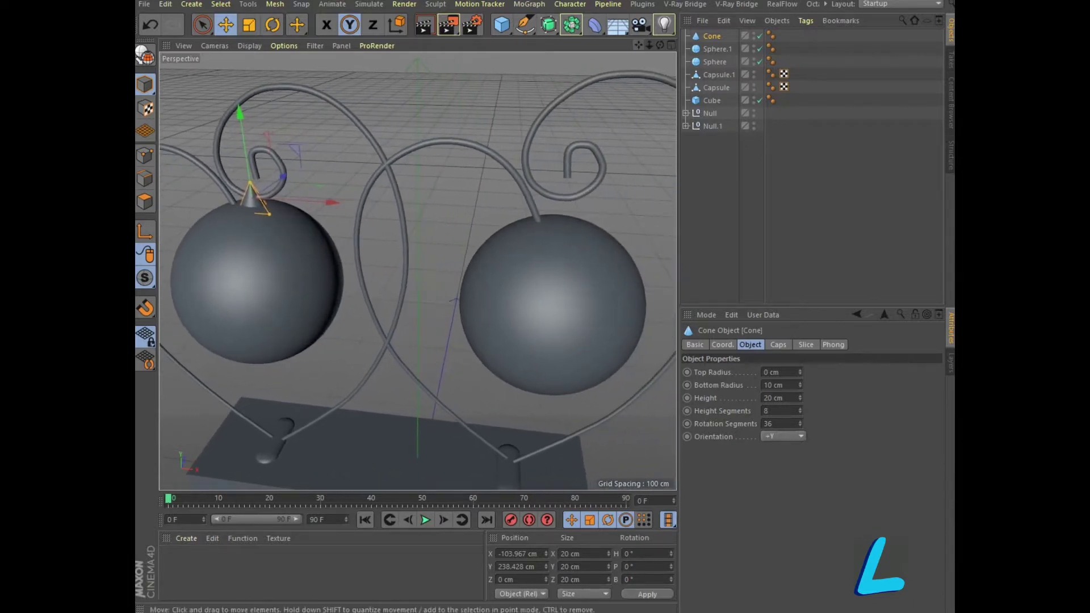
left_click_drag(332, 202, 641, 218, "ctrl")
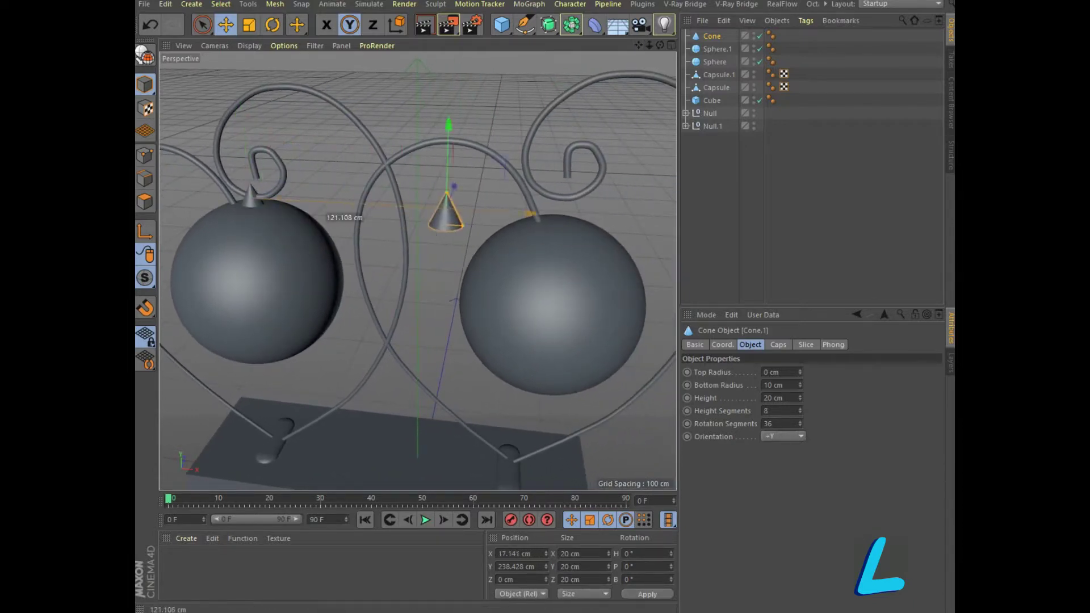
Step: Place Cone.1 on the right sphere at X 83.595 cm, raised to Y 244.063 cm
left_click_drag(559, 216, 579, 223)
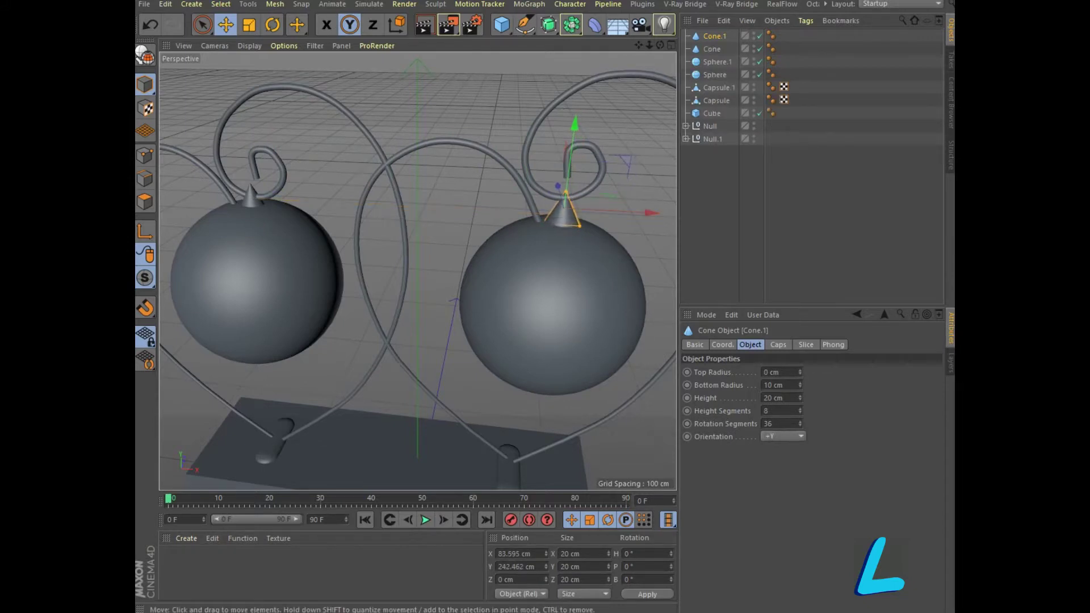
left_click_drag(352, 272, 417, 271, "alt")
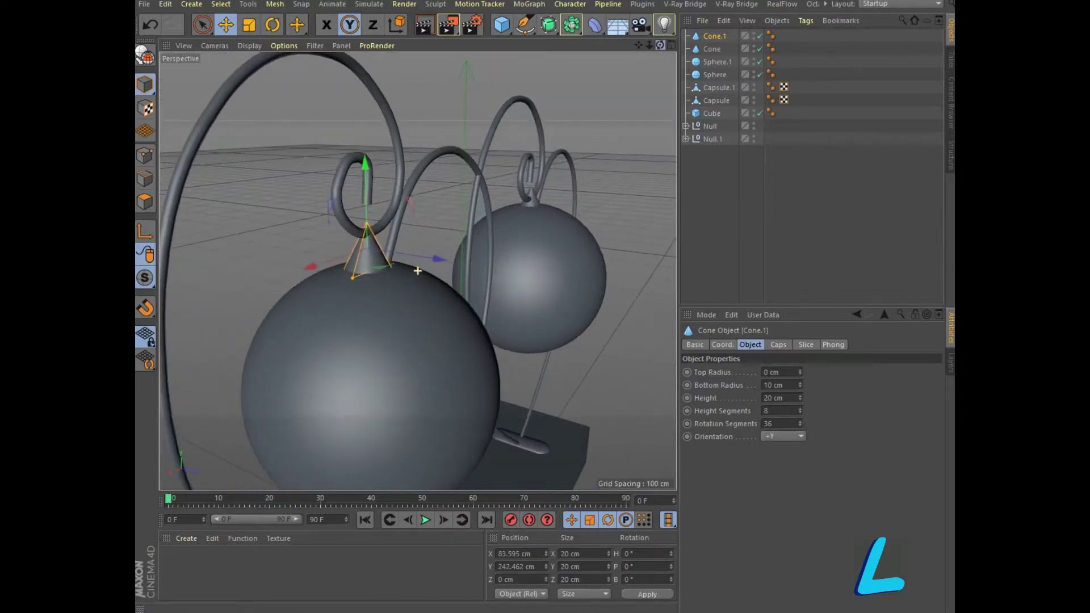
scroll(363, 267, "up", 2)
scroll(366, 268, "up", 1)
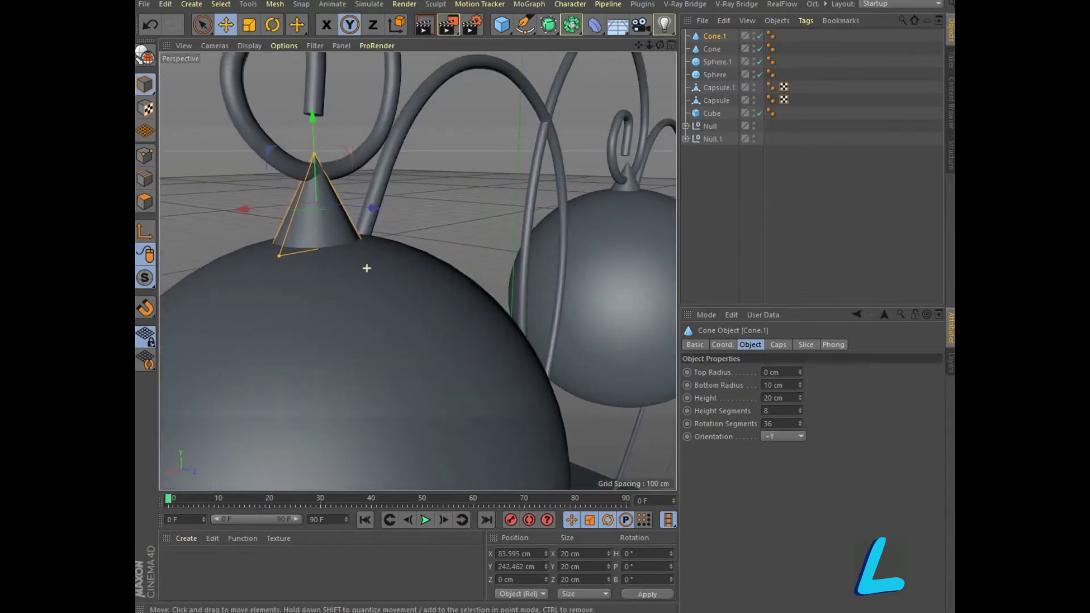
left_click_drag(312, 117, 312, 114)
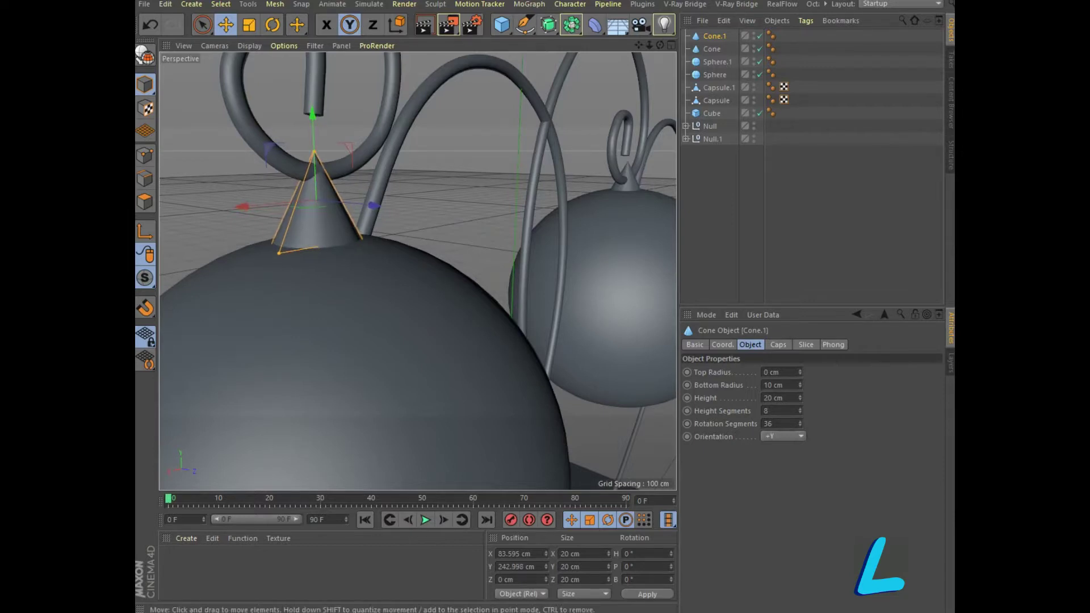
left_click_drag(418, 271, 418, 271, "alt")
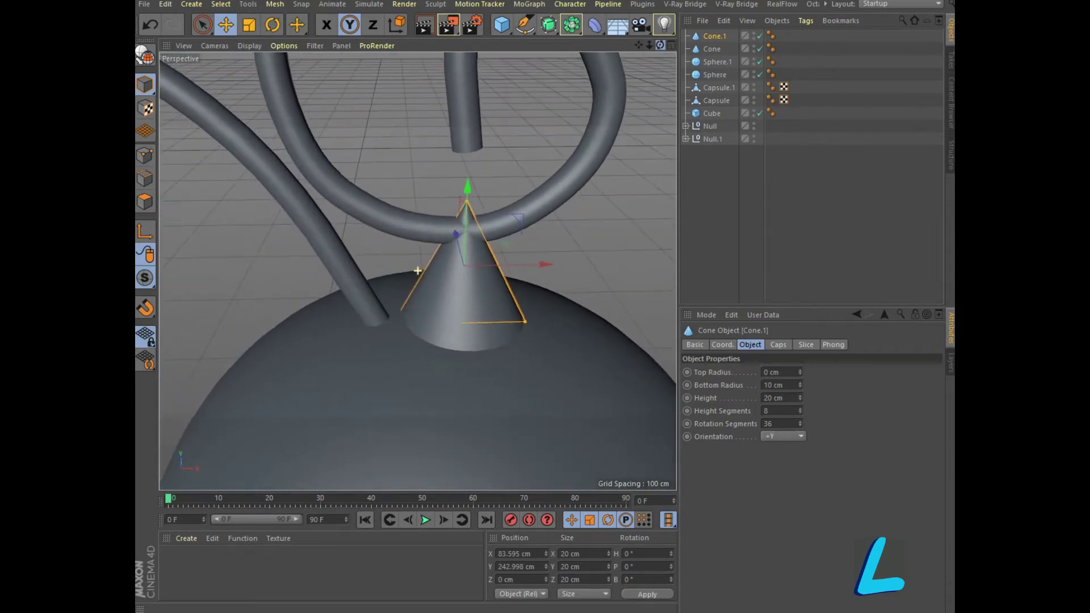
left_click_drag(468, 186, 468, 180)
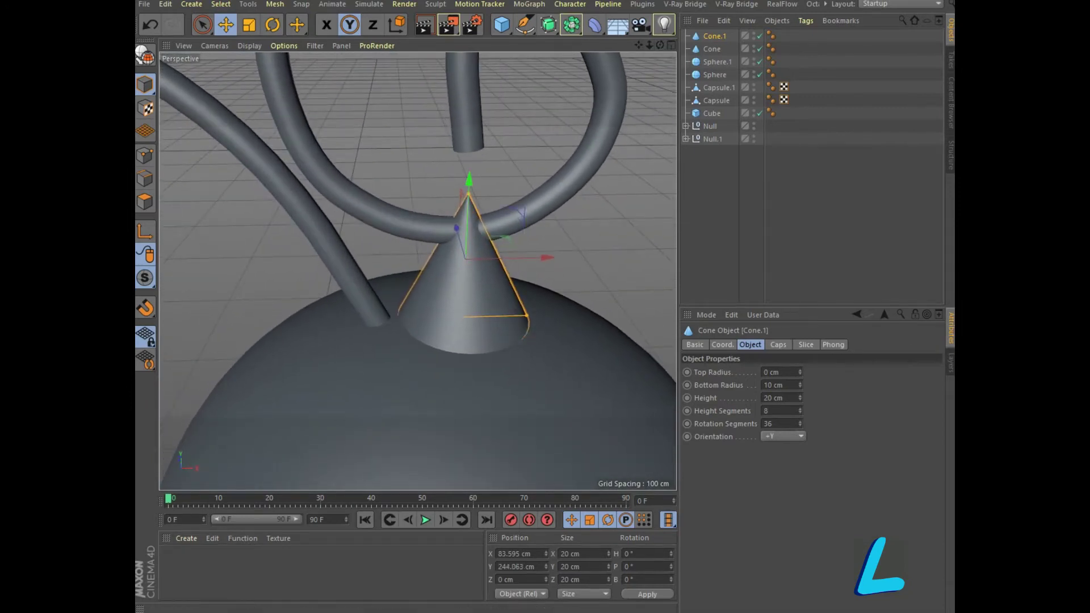
left_click_drag(418, 270, 418, 271, "alt")
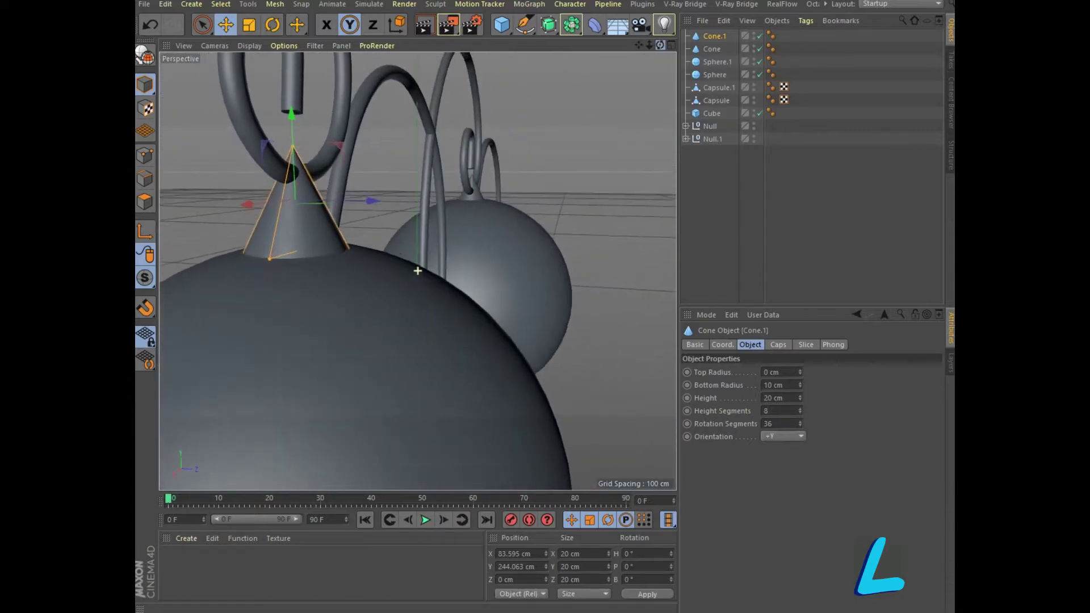
scroll(418, 271, "down", 5)
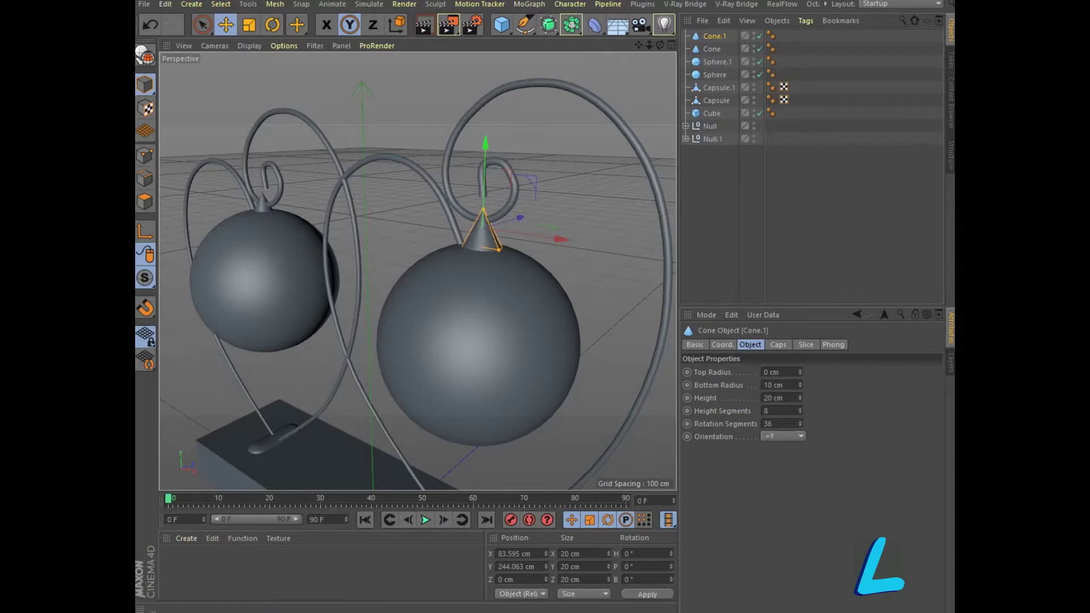
Step: Preview a render of the scene from a more frontal angle
key("ctrl+r")
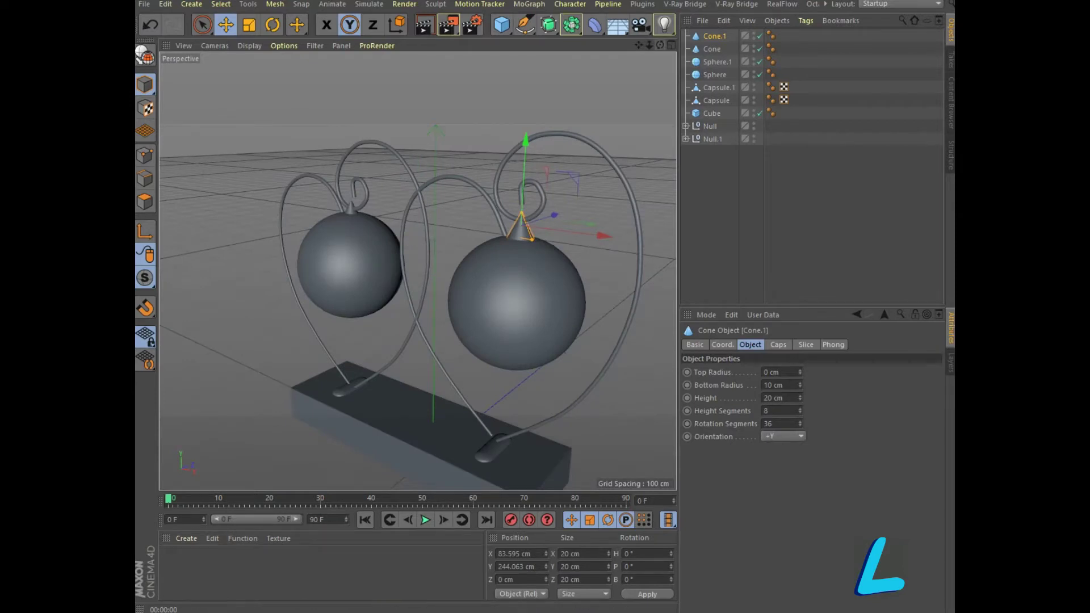
left_click_drag(418, 270, 386, 267, "alt")
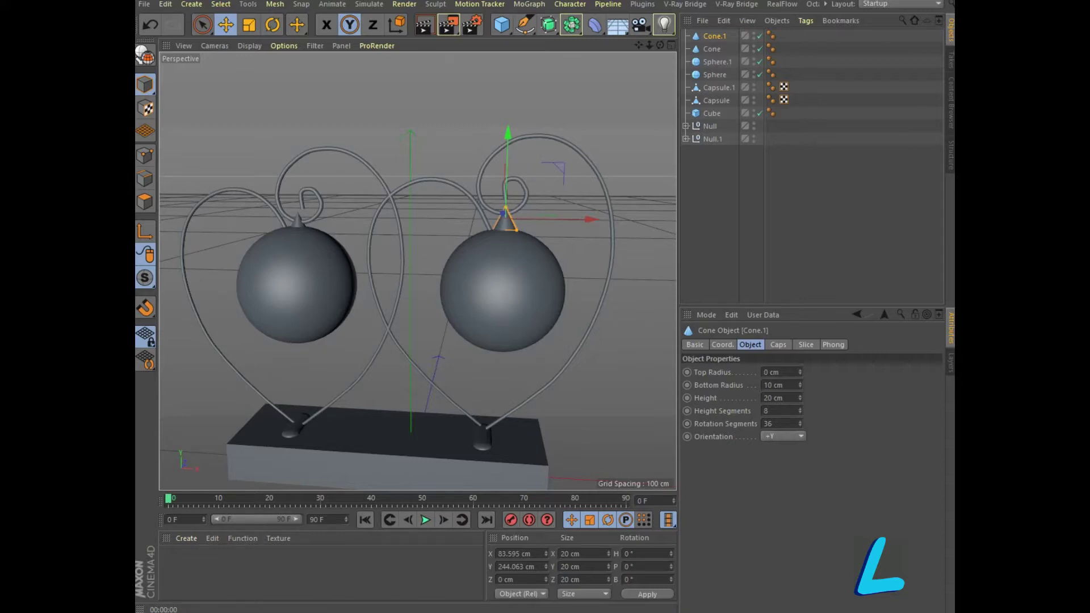
scroll(409, 405, "down", 3)
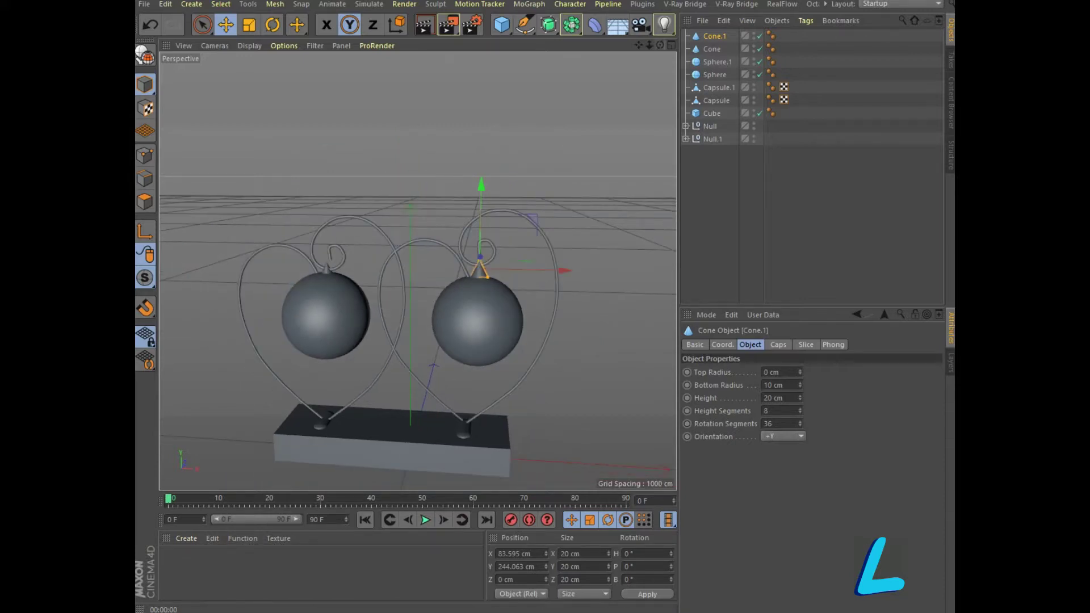
left_click(788, 105)
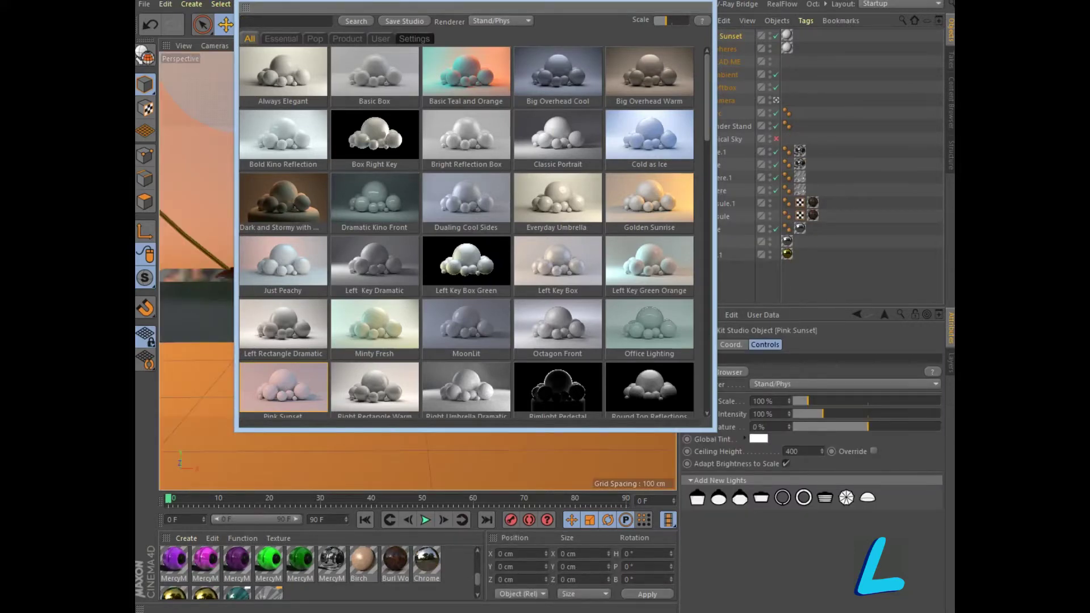
Step: Load the Pink Sunset studio light kit and close the Light Kit Browser
left_click(245, 7)
key("Escape")
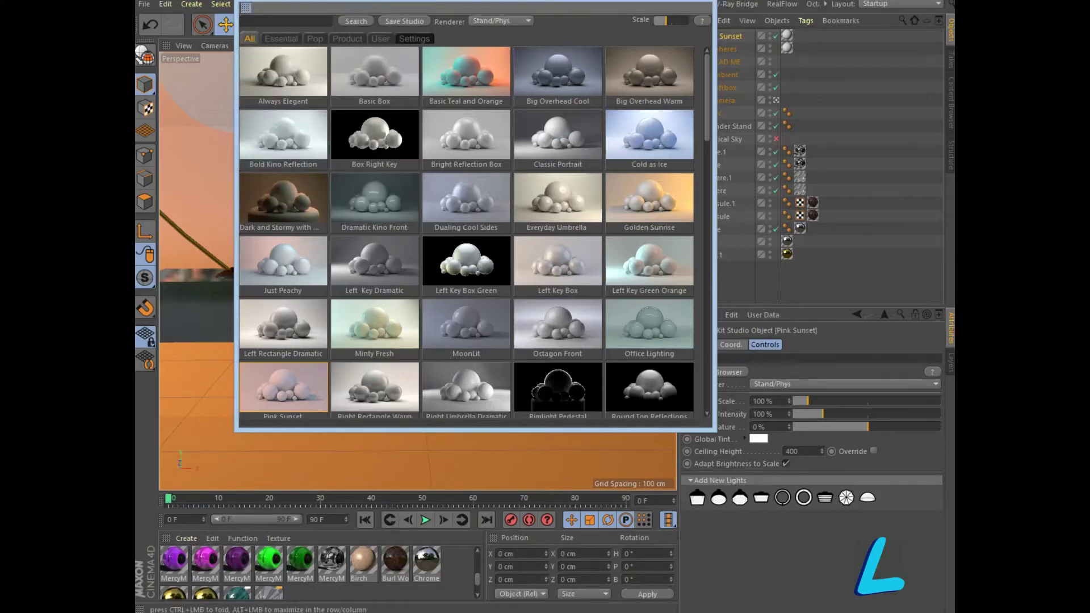
left_click(246, 8)
left_click(272, 206)
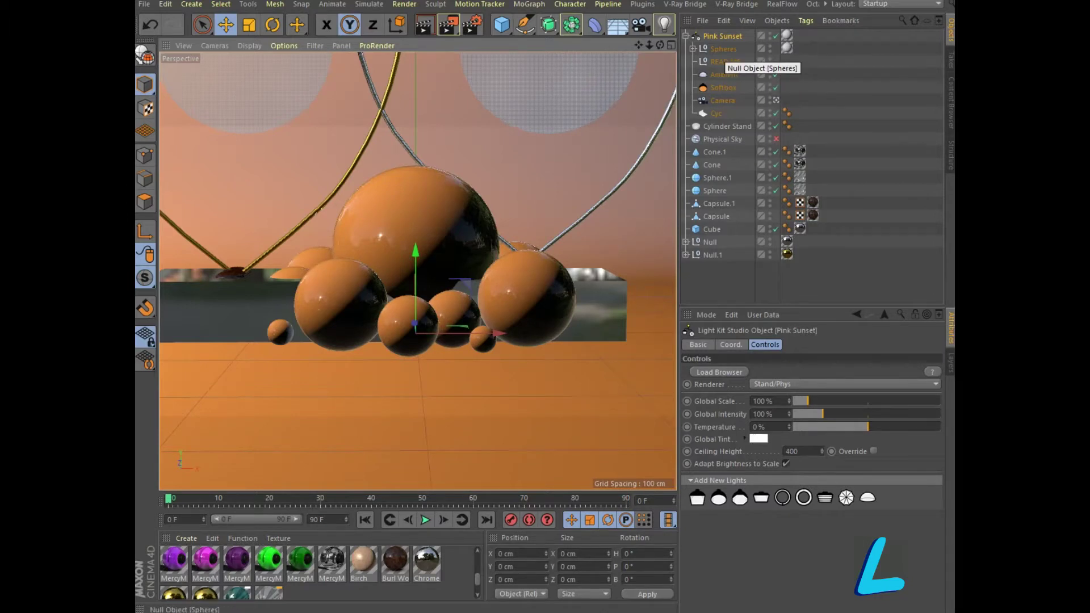
Step: Delete the light kit's sample Spheres and READ ME objects
left_click(722, 50)
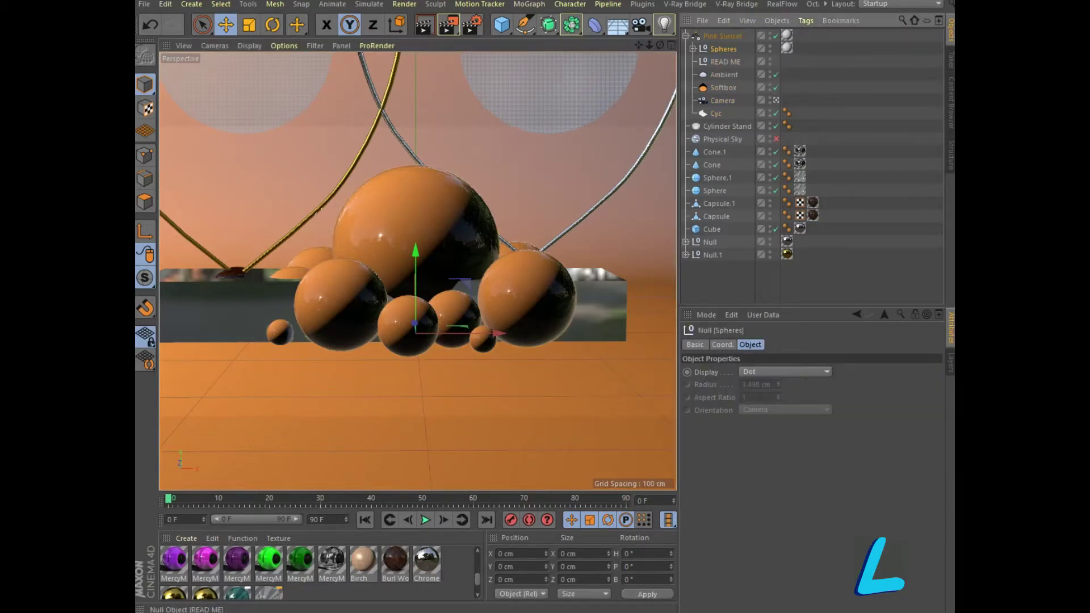
left_click(725, 62, "shift")
key("Delete")
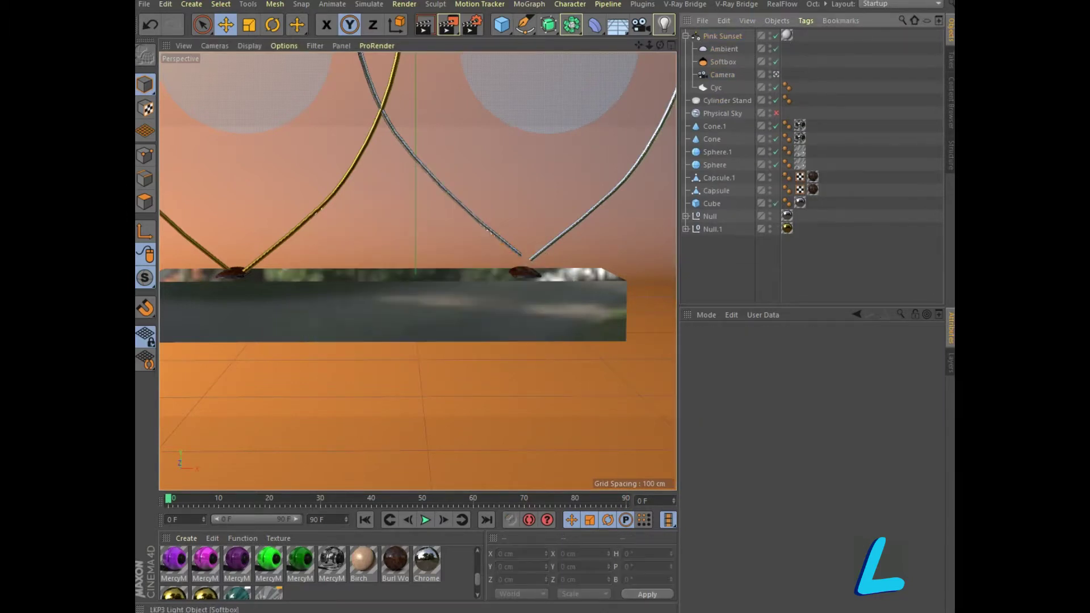
Step: Zoom out and tilt the view to frame the whole heart stand, then start a live render
scroll(418, 333, "down", 3)
scroll(428, 324, "down", 2)
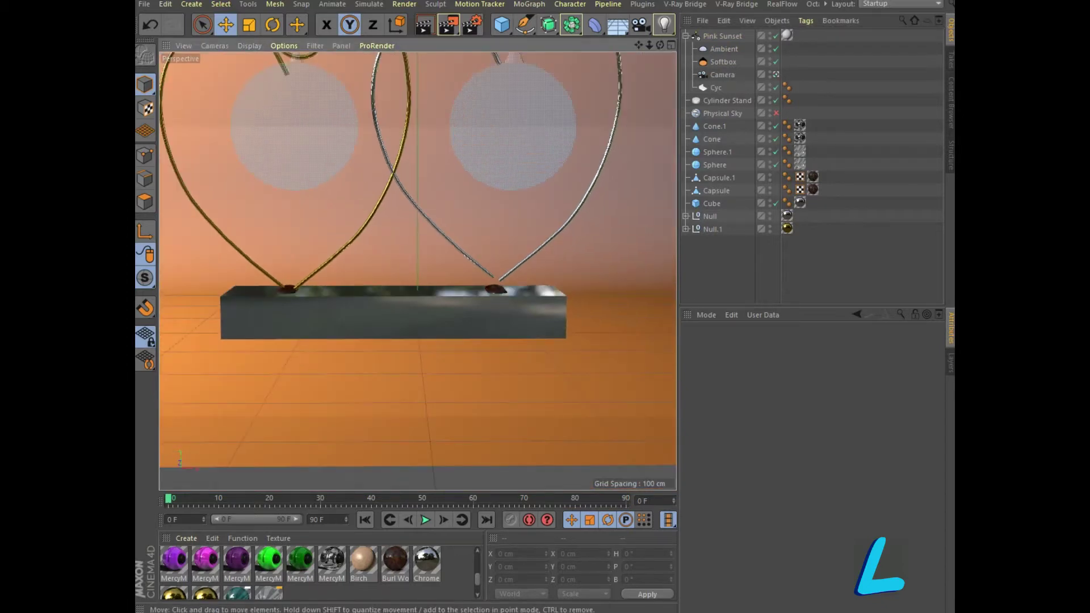
scroll(418, 272, "down", 2)
scroll(418, 272, "down", 2)
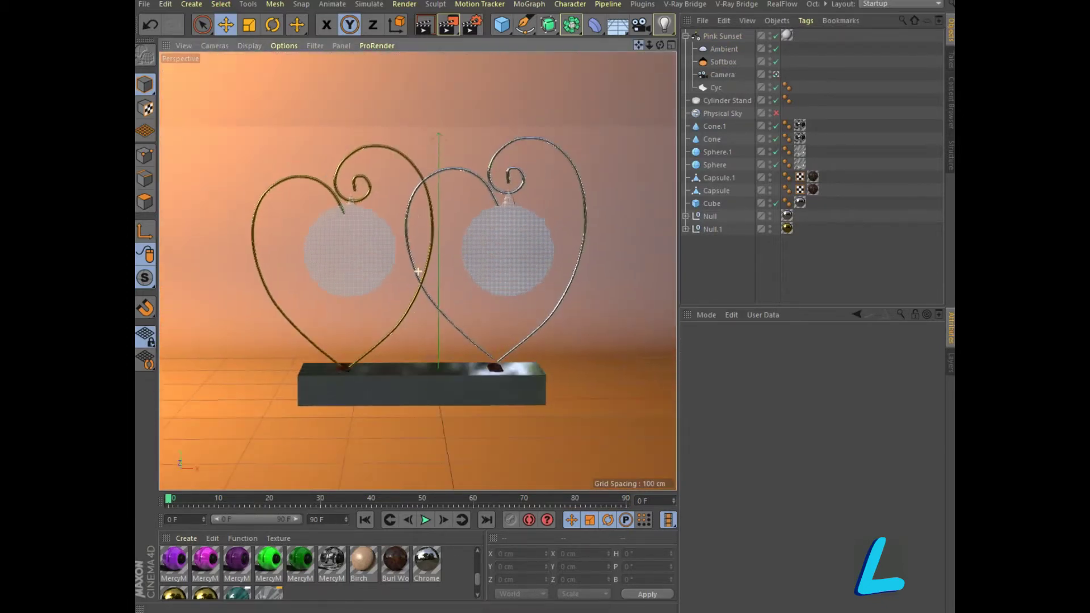
left_click_drag(418, 272, 418, 256, "alt")
key("ctrl+r")
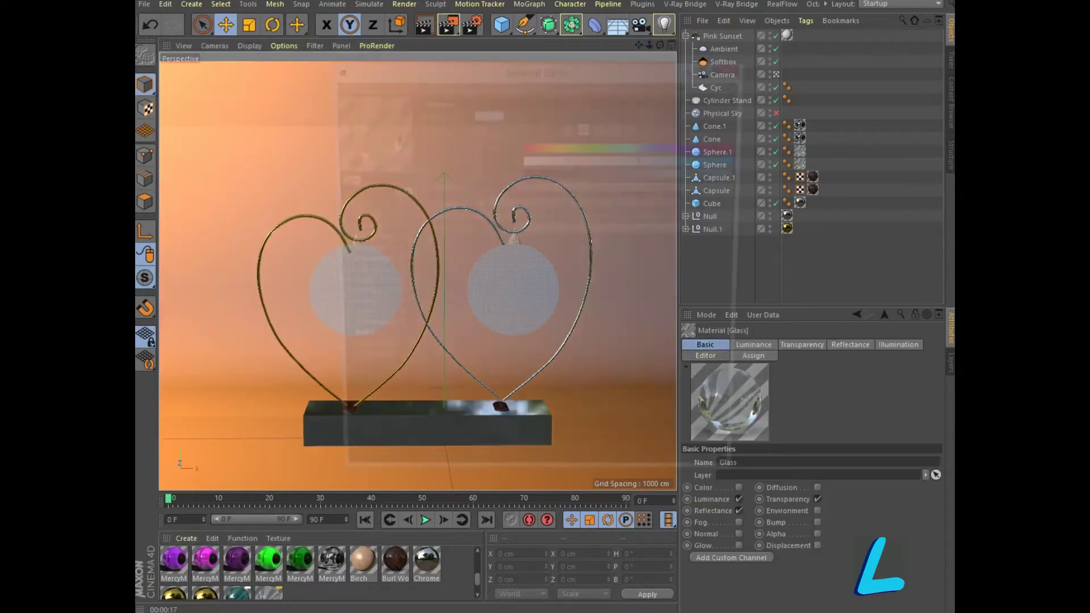
Step: Disable the Glass material's Luminance channel and re-render the viewport
left_click(391, 227)
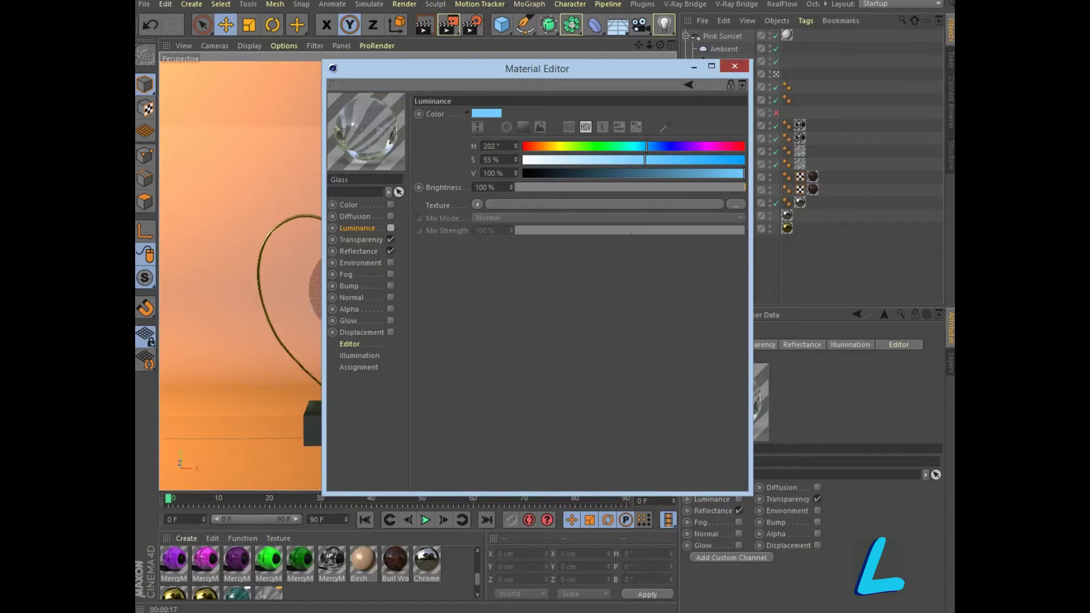
left_click(735, 66)
left_click(424, 25)
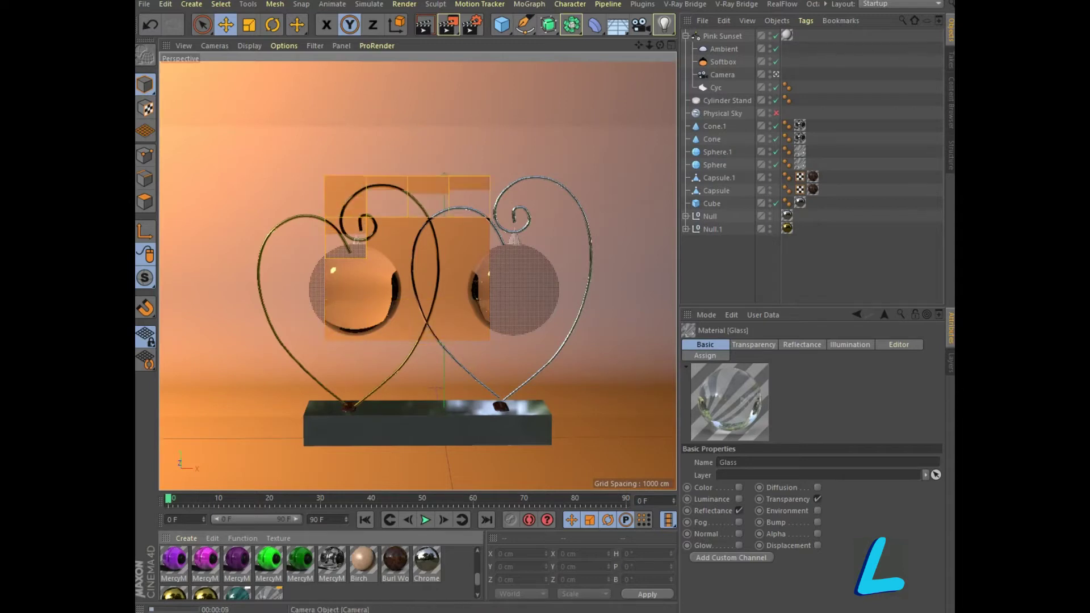
Step: Make the Softbox light near-white and render an interactive region over the spheres
left_click(723, 61)
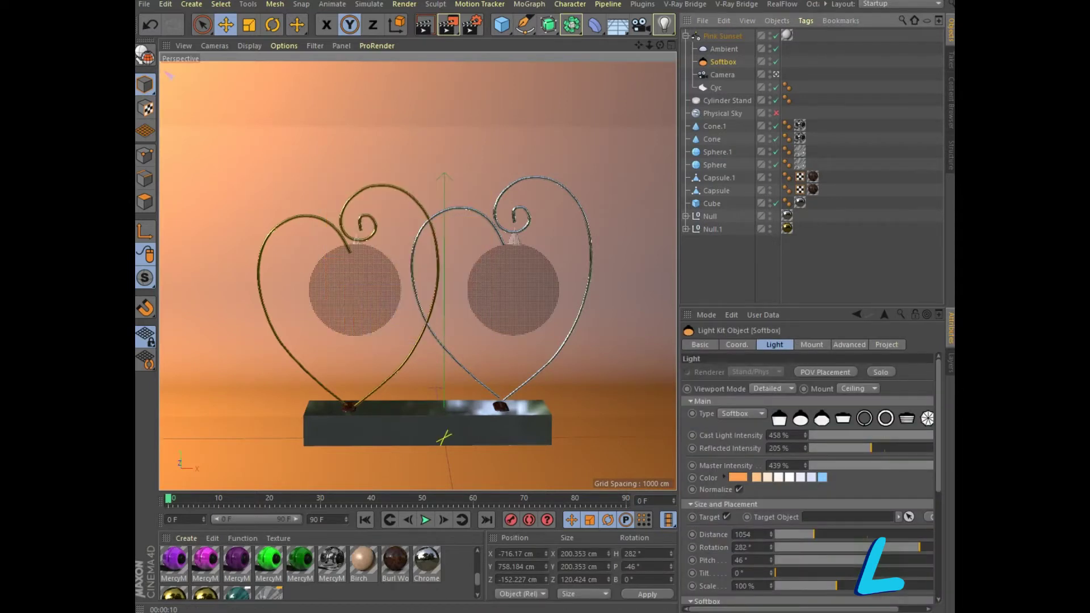
left_click(822, 478)
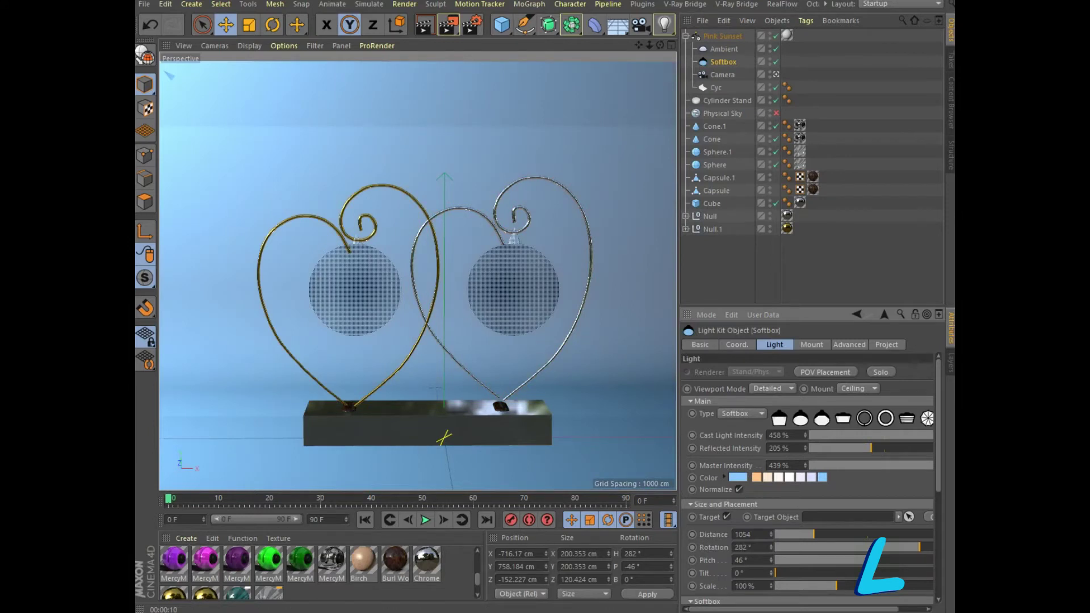
left_click(801, 478)
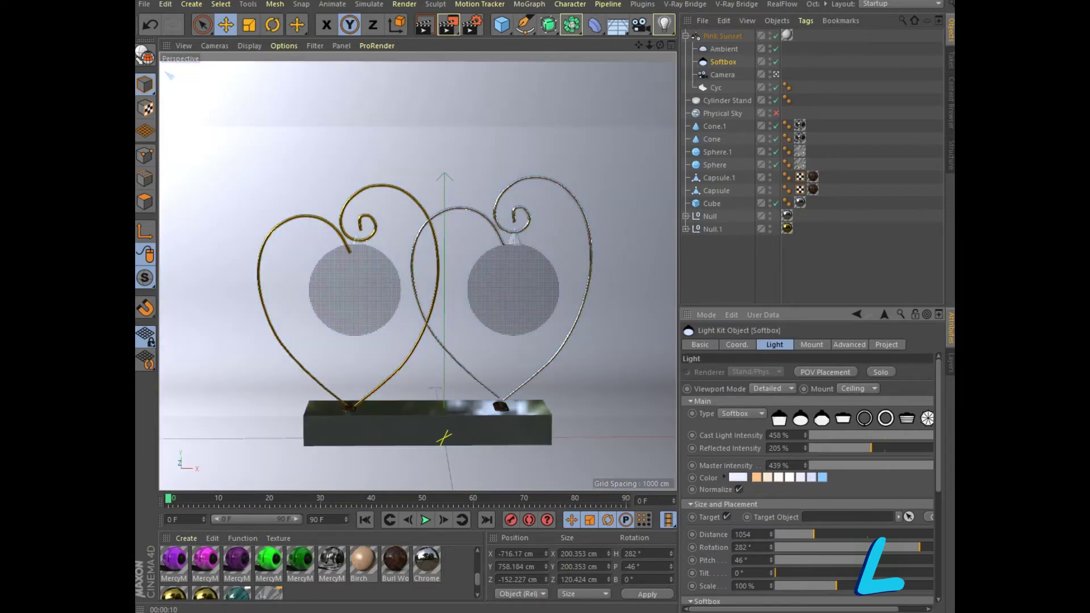
key("alt+r")
mouse_move(408, 258)
left_mouse_down()
mouse_move(449, 259)
mouse_move(387, 299)
left_mouse_up()
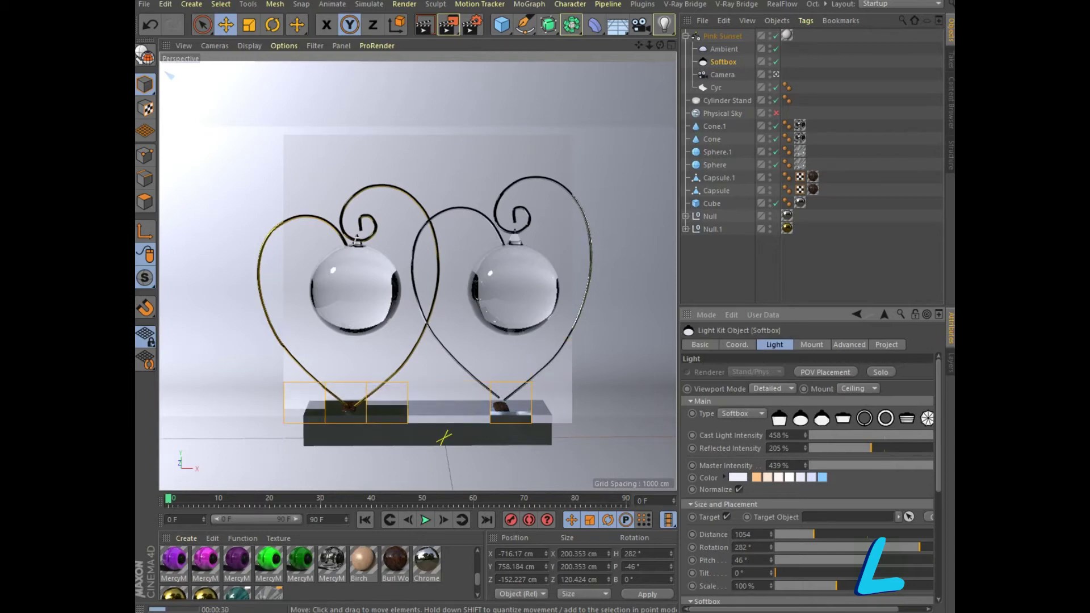
Step: Lower the silver Null and gold Null.1 heart wires into the base, Null.1 to Y −11.016 cm, then re-render
left_click(710, 216)
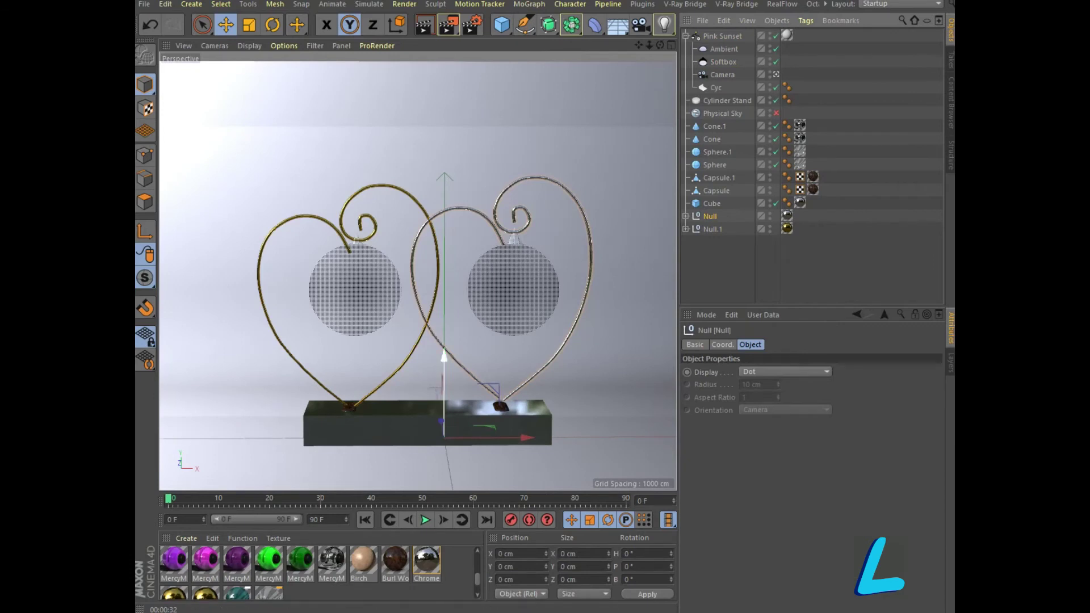
left_click_drag(444, 356, 443, 370)
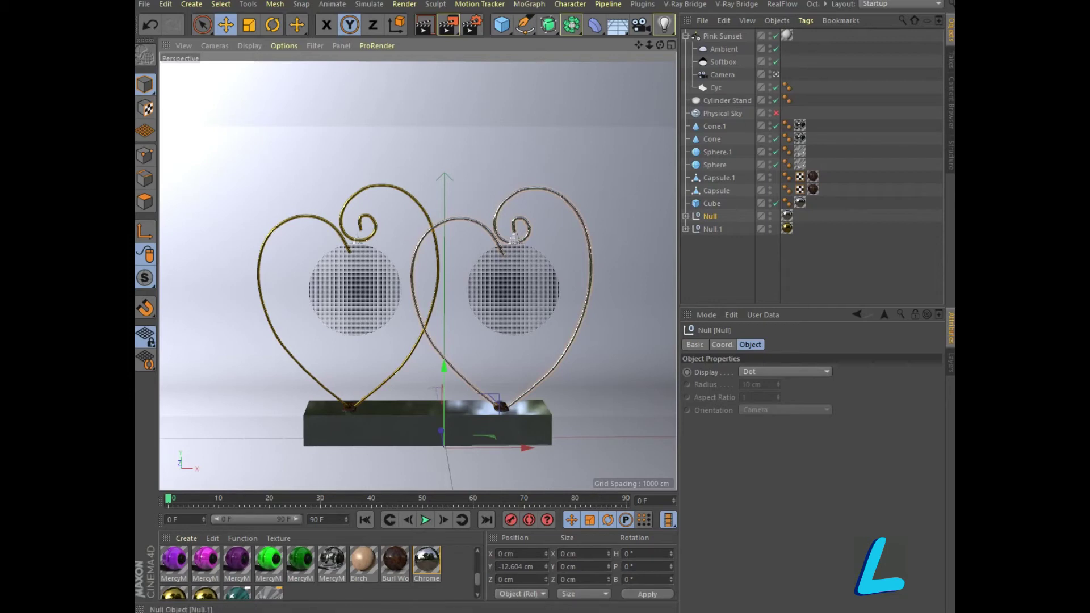
left_click(299, 428)
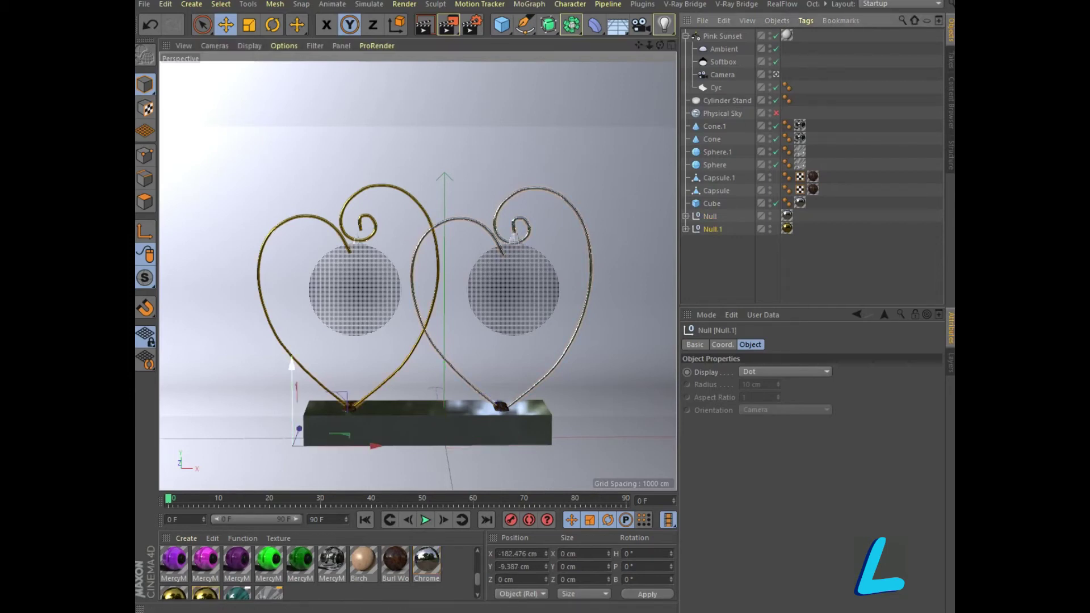
left_click_drag(292, 364, 292, 366)
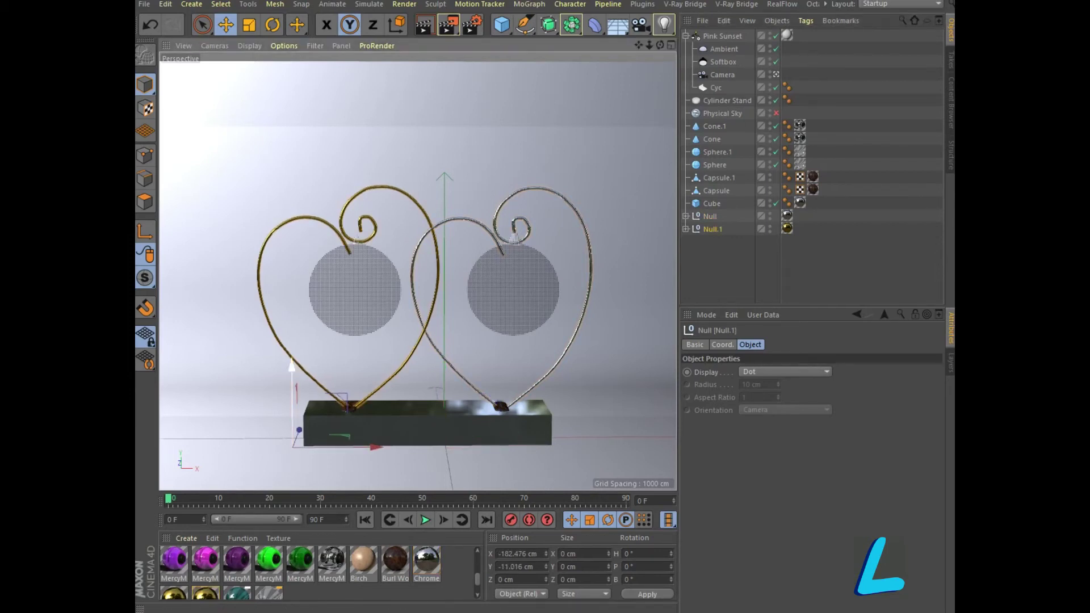
left_click(424, 25)
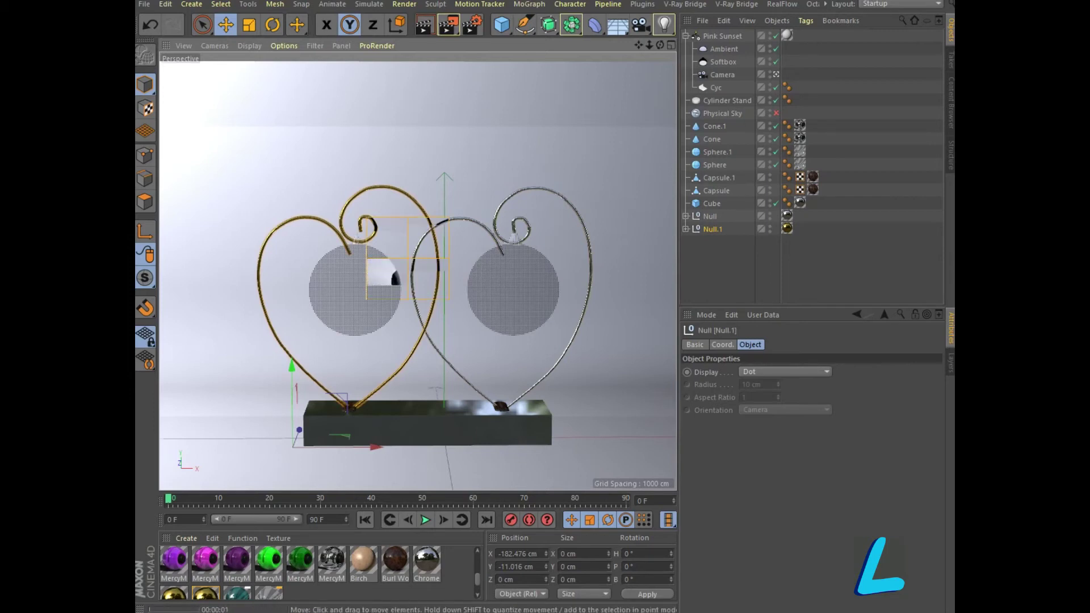